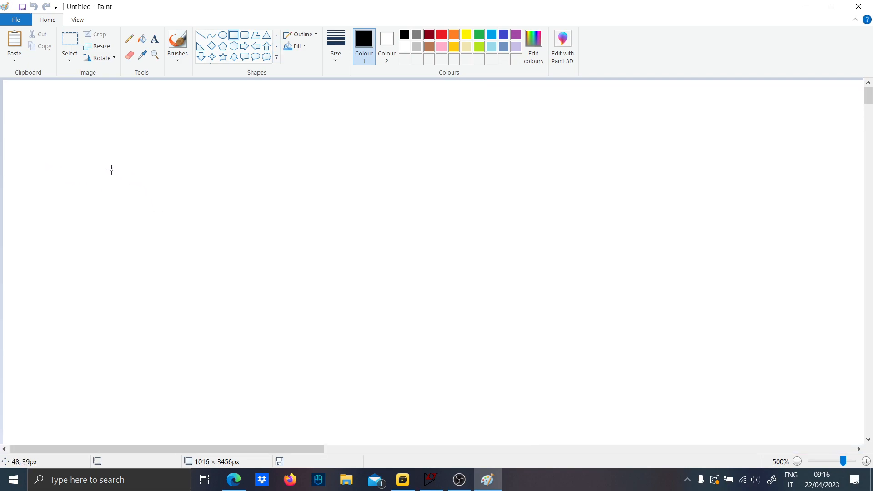
Draw a wide black rectangle outline on the blank canvas as the driver block and choose the line thickness
drag(107, 213, 366, 375)
click(331, 59)
click(339, 91)
Sketch with the brush a MOSFET connected to the block through a gate resistor labelled Rg, plus an arrow curving into the block
click(170, 41)
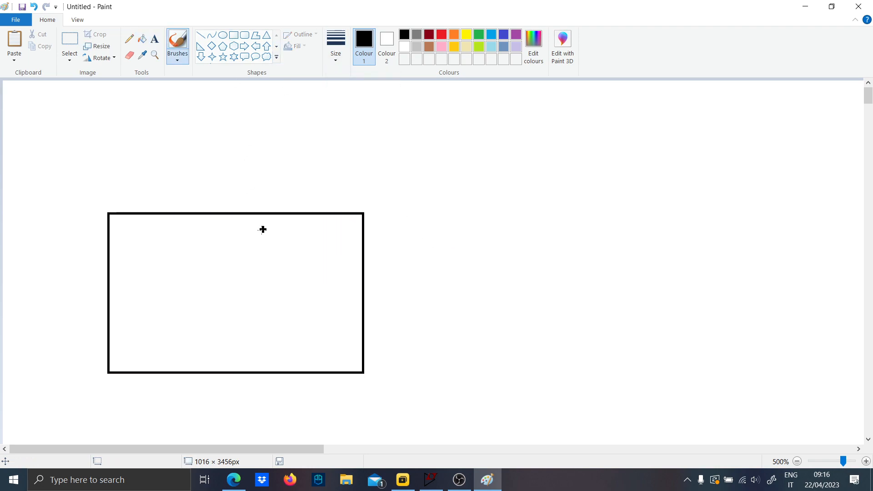
ctrl+scroll(282, 227, down, 1)
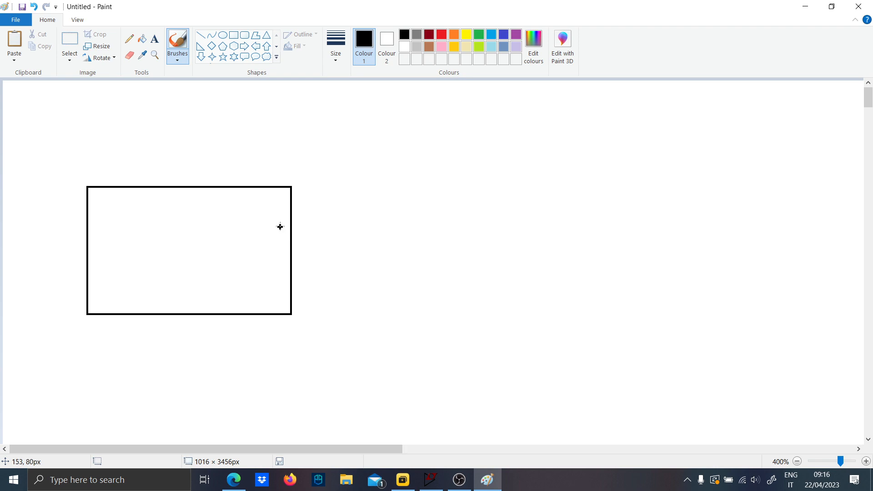
mouse_move(294, 233)
mouse_down()
mouse_move(414, 236)
mouse_move(412, 252)
mouse_up()
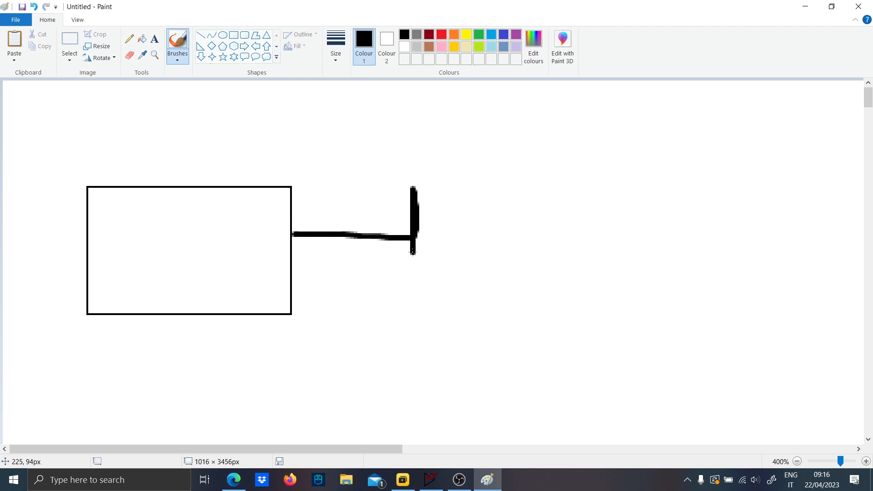
mouse_move(442, 189)
mouse_down()
mouse_move(476, 250)
mouse_move(482, 292)
mouse_move(478, 153)
mouse_up()
mouse_move(306, 243)
mouse_down()
mouse_move(369, 219)
mouse_move(411, 249)
mouse_up()
mouse_move(344, 167)
mouse_down()
mouse_move(345, 190)
mouse_move(328, 176)
mouse_move(366, 186)
mouse_move(357, 195)
mouse_move(395, 194)
mouse_up()
drag(480, 157, 486, 122)
drag(482, 287, 486, 312)
mouse_move(250, 113)
mouse_down()
mouse_move(176, 232)
mouse_move(203, 228)
mouse_up()
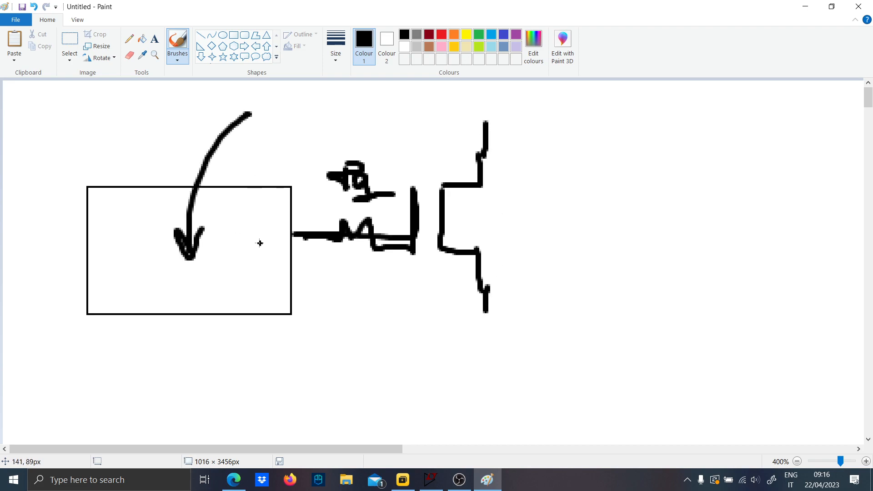
Sketch a diode below the MOSFET's source and an inductor branch that loops back to a small input box inside the driver block
scroll(272, 232, down, 1)
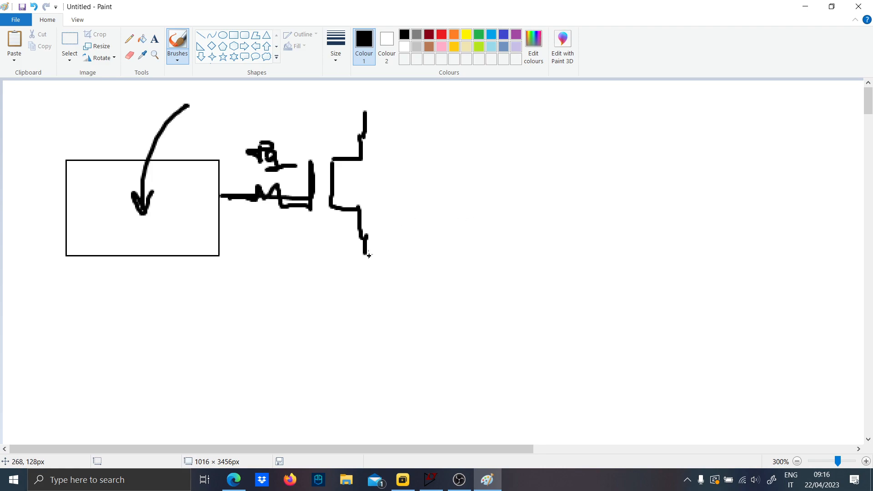
mouse_move(366, 251)
mouse_down()
mouse_move(367, 268)
mouse_move(415, 278)
mouse_up()
mouse_move(367, 291)
mouse_down()
mouse_move(338, 324)
mouse_move(382, 292)
mouse_up()
drag(380, 321, 376, 348)
mouse_move(368, 214)
mouse_down()
mouse_move(510, 211)
mouse_move(591, 229)
mouse_move(668, 380)
mouse_move(109, 389)
mouse_move(38, 252)
mouse_move(102, 213)
mouse_move(104, 255)
mouse_up()
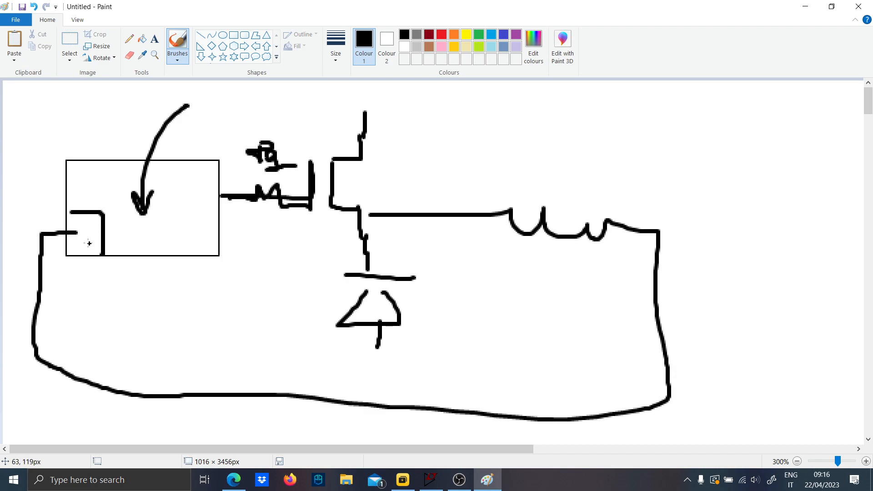
Label the feedback input box FB and mark the supply and gate-output pins on the driver block's edges, with pointing strokes
drag(80, 226, 94, 226)
drag(86, 234, 90, 234)
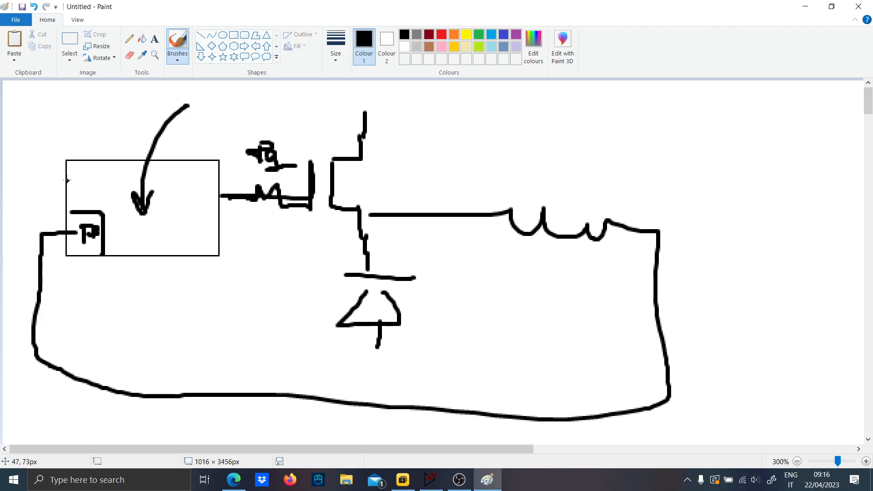
drag(67, 180, 125, 160)
drag(72, 164, 111, 167)
mouse_move(220, 181)
mouse_down()
mouse_move(193, 179)
mouse_move(185, 198)
mouse_move(188, 216)
mouse_move(218, 219)
mouse_up()
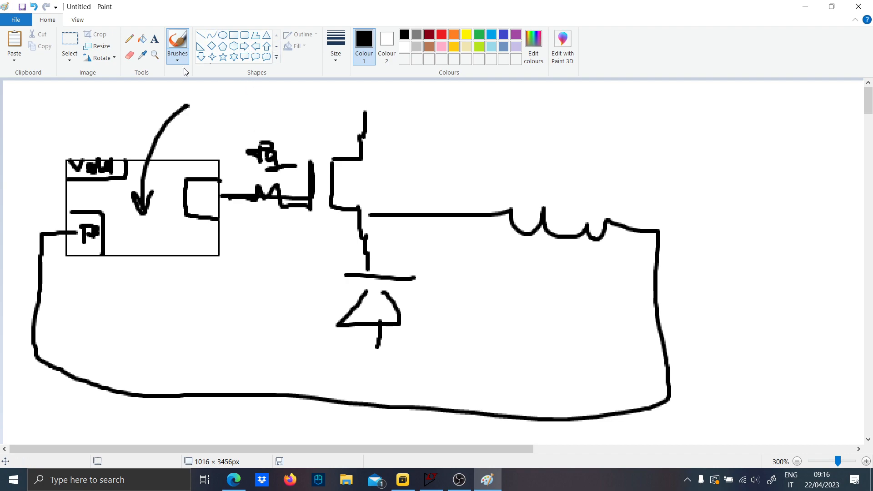
mouse_move(231, 119)
mouse_down()
mouse_move(216, 120)
mouse_move(141, 200)
mouse_move(163, 197)
mouse_up()
mouse_move(231, 322)
mouse_down()
mouse_move(153, 230)
mouse_move(174, 236)
mouse_up()
In a blank area farther down the canvas, sketch a circular pulse-source symbol with a two-pulse square wave below it
scroll(268, 272, down, 10)
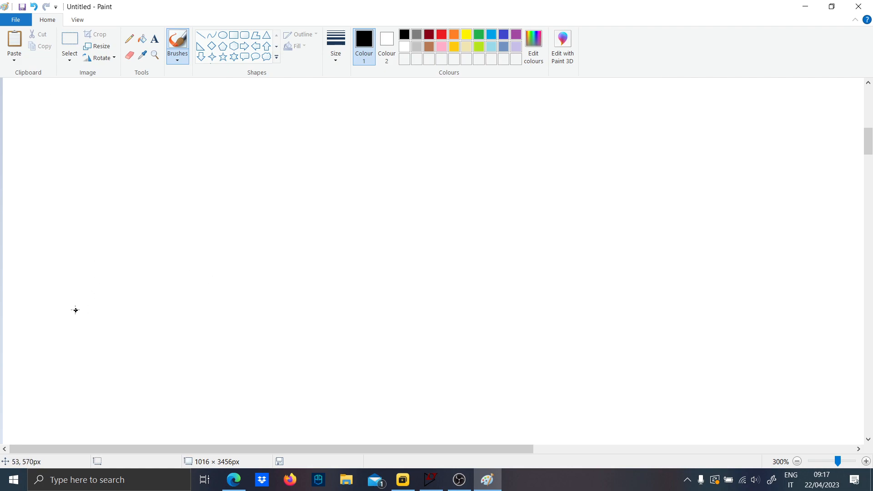
mouse_move(54, 291)
mouse_down()
mouse_move(95, 256)
mouse_move(62, 289)
mouse_move(105, 290)
mouse_move(120, 312)
mouse_up()
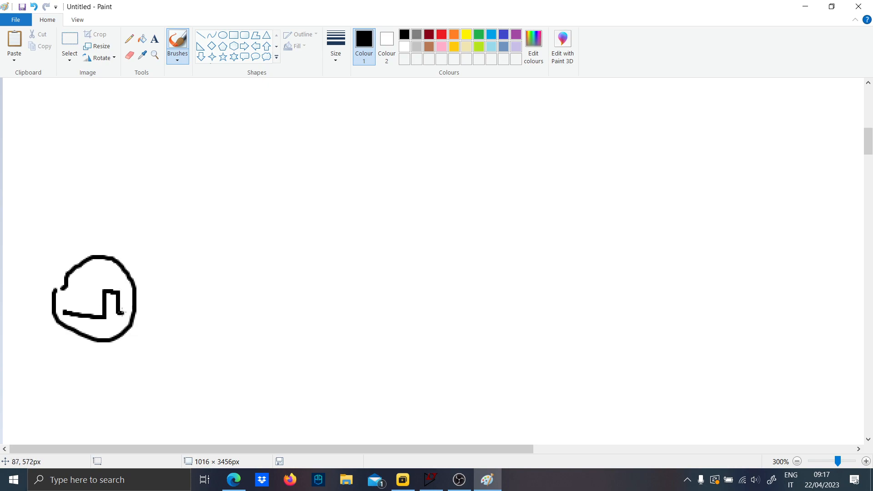
mouse_move(40, 406)
mouse_down()
mouse_move(80, 406)
mouse_move(123, 372)
mouse_move(142, 414)
mouse_move(177, 385)
mouse_move(195, 400)
mouse_up()
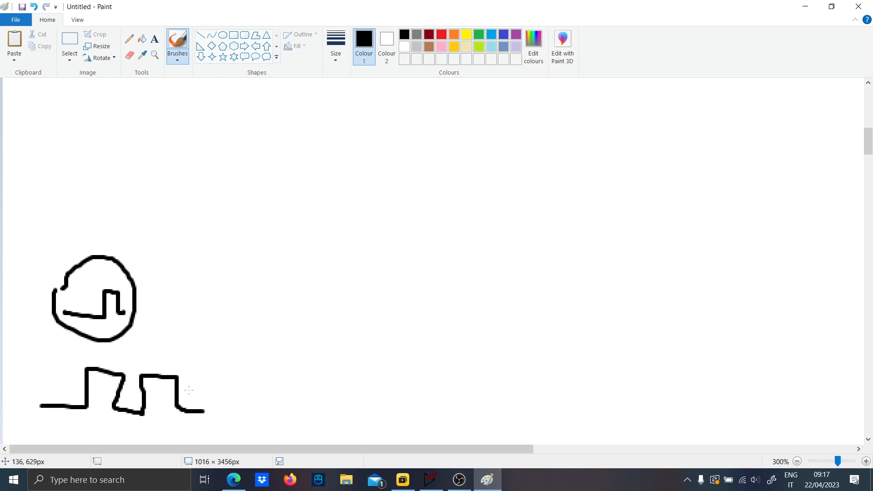
Draw a wire from the top of the pulse source to a rectangular block labelled LEV SHIF
mouse_move(104, 253)
mouse_down()
mouse_move(105, 222)
mouse_move(226, 223)
mouse_up()
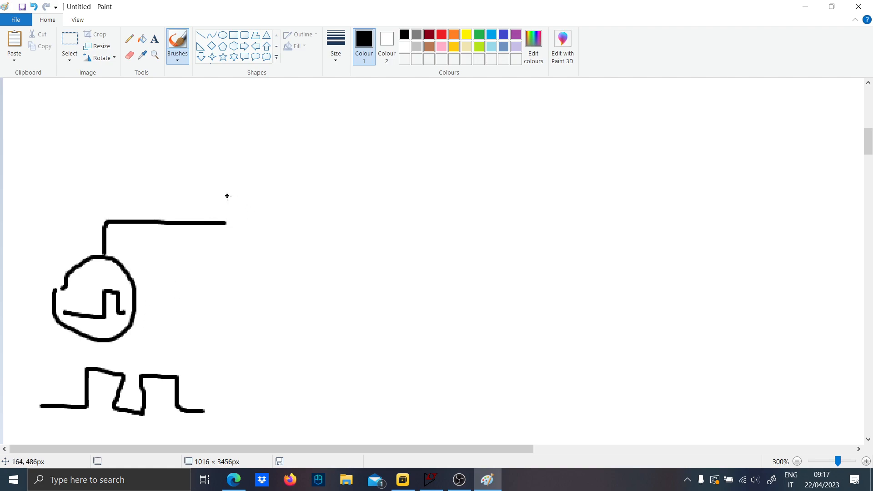
mouse_move(233, 187)
mouse_down()
mouse_move(212, 281)
mouse_move(247, 182)
mouse_up()
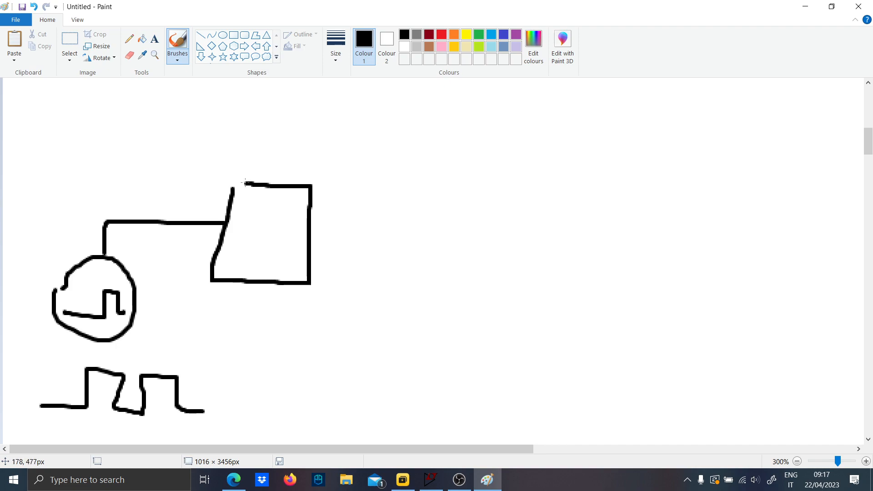
drag(246, 228, 254, 251)
mouse_move(259, 240)
mouse_down()
mouse_move(272, 250)
mouse_move(269, 225)
mouse_up()
drag(272, 229, 281, 230)
mouse_move(249, 263)
mouse_down()
mouse_move(259, 271)
mouse_move(265, 257)
mouse_up()
drag(274, 257, 272, 271)
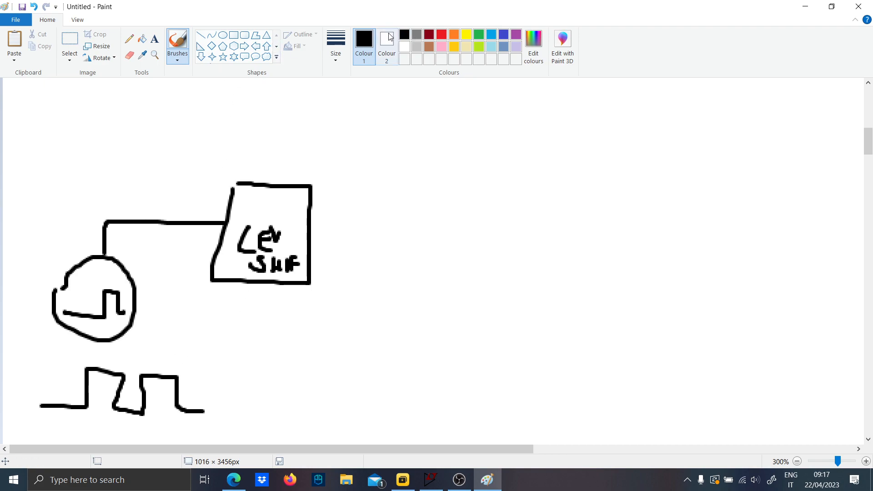
Annotate the source's square wave in red with 3.3V for the high level and 0 for the low level
click(443, 35)
scroll(170, 418, down, 2)
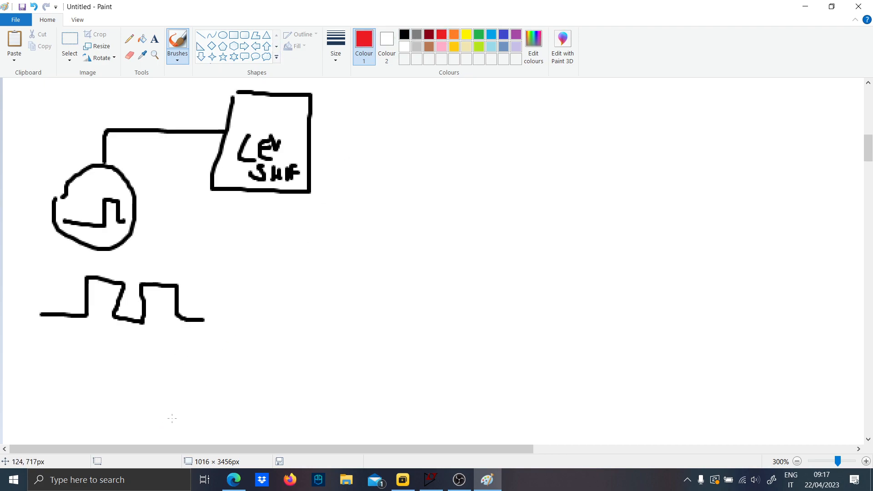
mouse_move(116, 334)
mouse_down()
mouse_move(139, 356)
mouse_move(118, 337)
mouse_up()
mouse_move(159, 248)
mouse_down()
mouse_move(168, 255)
mouse_move(163, 270)
mouse_move(187, 272)
mouse_move(212, 256)
mouse_up()
click(178, 271)
scroll(331, 274, up, 2)
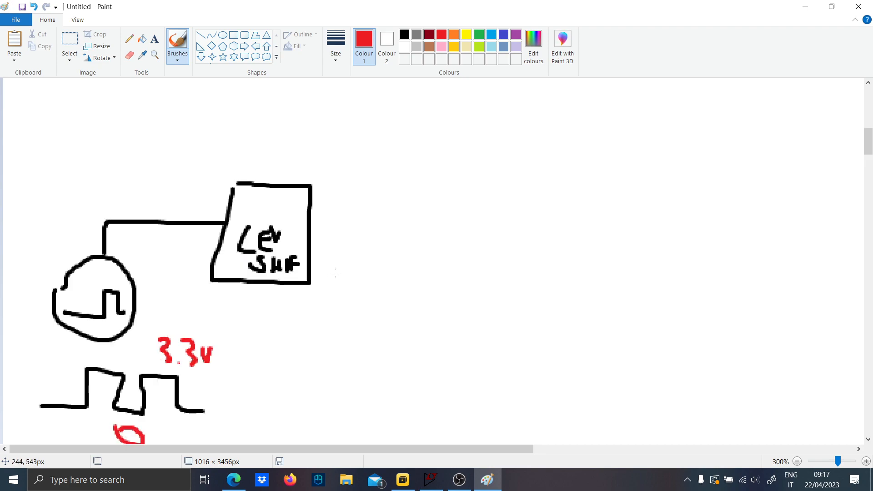
Sketch a taller red square wave above the level-shifter block and label its 0 and 15 V levels
mouse_move(242, 163)
mouse_down()
mouse_move(296, 166)
mouse_move(291, 137)
mouse_move(275, 140)
mouse_move(306, 100)
mouse_move(343, 137)
mouse_move(343, 168)
mouse_move(324, 184)
mouse_move(374, 181)
mouse_move(392, 163)
mouse_up()
scroll(359, 121, up, 2)
mouse_move(382, 193)
mouse_down()
mouse_move(416, 161)
mouse_move(414, 192)
mouse_up()
mouse_move(422, 169)
mouse_down()
mouse_move(436, 183)
mouse_move(447, 165)
mouse_up()
mouse_move(348, 256)
mouse_down()
mouse_move(371, 210)
mouse_move(405, 195)
mouse_move(398, 257)
mouse_move(414, 256)
mouse_up()
scroll(322, 250, down, 2)
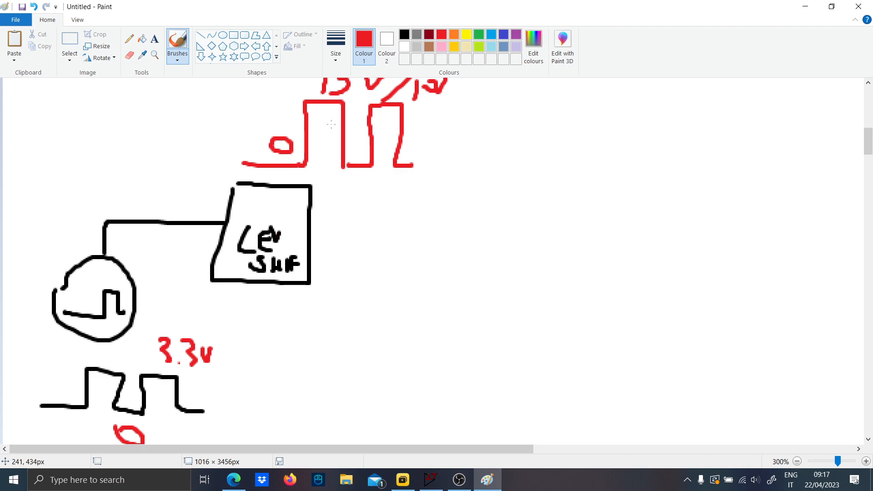
Set the foreground colour to black and the background colour to white
right_click(404, 34)
click(386, 46)
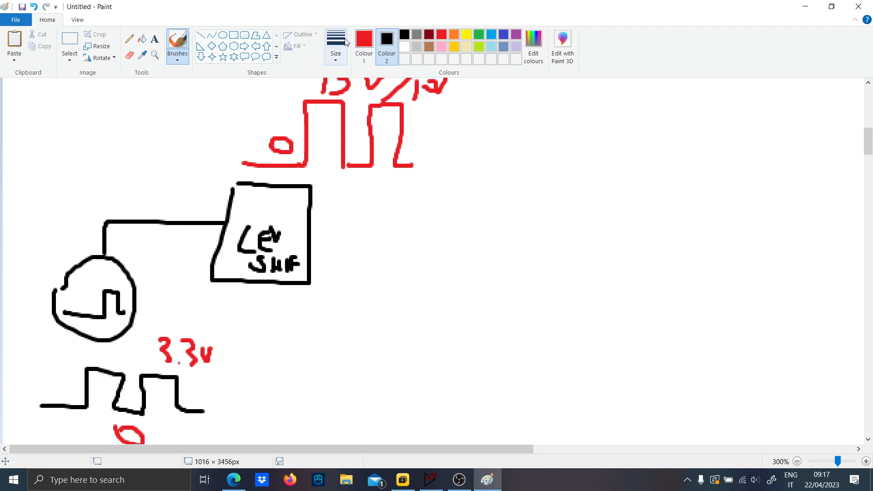
click(404, 47)
click(365, 44)
click(405, 35)
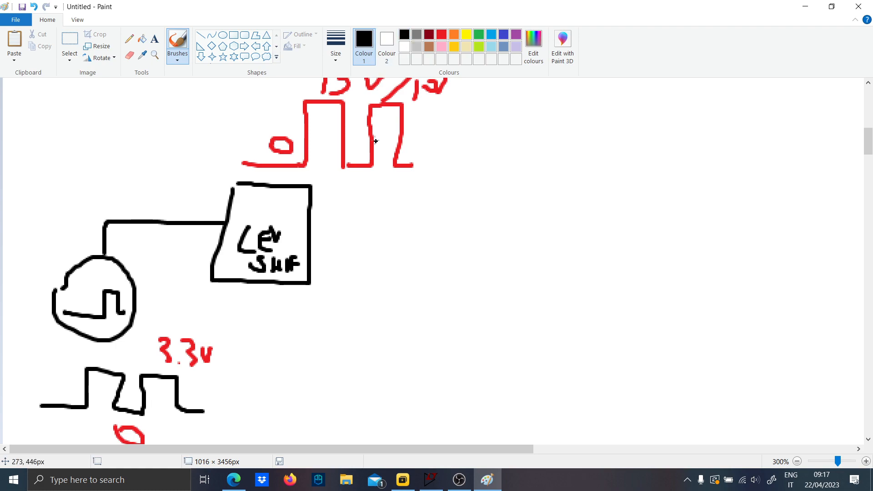
Draw a wire from the level-shifter block to a new block and label that block CURR. AMP
drag(316, 237, 428, 238)
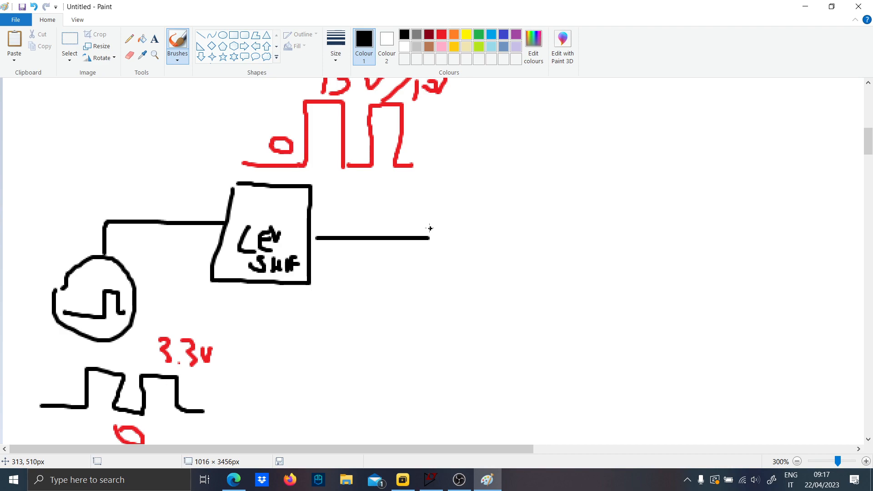
mouse_move(431, 239)
mouse_down()
mouse_move(458, 241)
mouse_move(458, 296)
mouse_move(562, 186)
mouse_move(456, 181)
mouse_up()
mouse_move(483, 276)
mouse_down()
mouse_move(504, 238)
mouse_move(521, 231)
mouse_up()
drag(523, 262, 526, 238)
mouse_move(494, 194)
mouse_down()
mouse_move(500, 217)
mouse_move(522, 200)
mouse_move(528, 219)
mouse_move(538, 211)
mouse_up()
scroll(569, 249, down, 1)
scroll(567, 249, up, 1)
Sketch a MOSFET driven by the current-amplifier block and circle the connection to its gate
mouse_move(567, 246)
mouse_down()
mouse_move(654, 262)
mouse_move(655, 283)
mouse_up()
mouse_move(676, 203)
mouse_down()
mouse_move(677, 284)
mouse_move(714, 313)
mouse_up()
drag(708, 201, 737, 203)
mouse_move(619, 230)
mouse_down()
mouse_move(571, 268)
mouse_move(623, 222)
mouse_move(599, 223)
mouse_up()
Above the circled gate connection, sketch a labelled resistor in series with a diode, paralleled by an opposite-facing diode branch
drag(575, 182, 634, 173)
drag(611, 140, 612, 158)
mouse_move(611, 141)
mouse_down()
mouse_move(624, 172)
mouse_move(672, 182)
mouse_up()
mouse_move(673, 159)
mouse_down()
mouse_move(695, 173)
mouse_move(674, 187)
mouse_up()
mouse_move(694, 161)
mouse_down()
mouse_move(694, 183)
mouse_move(666, 123)
mouse_move(666, 136)
mouse_move(639, 119)
mouse_move(638, 135)
mouse_move(587, 104)
mouse_move(581, 150)
mouse_up()
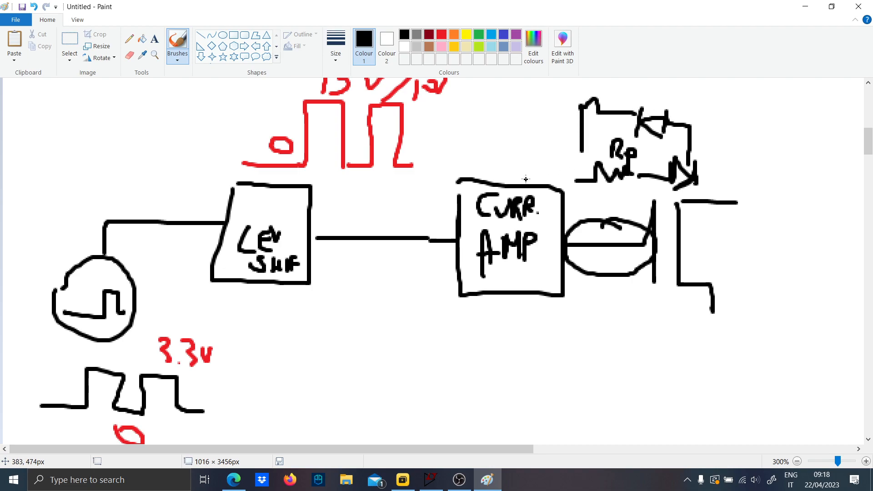
Extend the MOSFET's source with a branch line and an inductor load that ends in a ground symbol
scroll(370, 222, up, 2)
scroll(408, 221, down, 4)
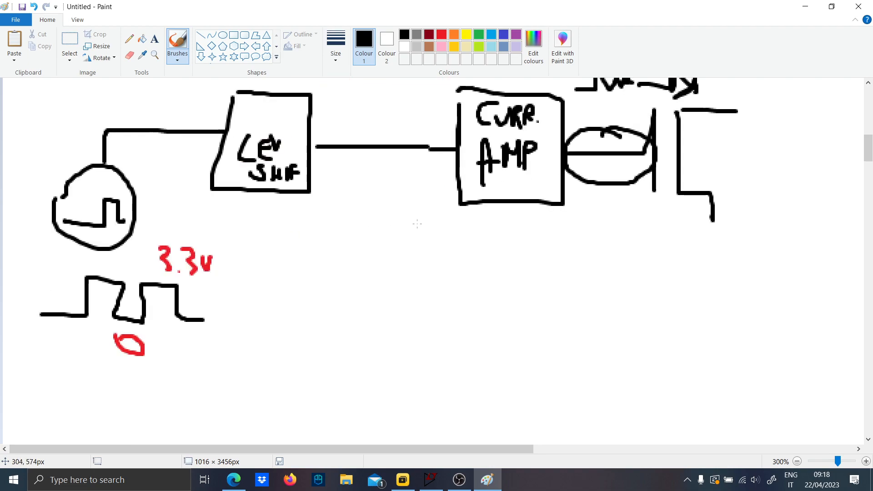
scroll(298, 213, down, 2)
scroll(291, 212, up, 4)
scroll(693, 300, up, 2)
mouse_move(713, 402)
mouse_down()
mouse_move(761, 314)
mouse_move(770, 319)
mouse_up()
scroll(711, 270, down, 4)
mouse_move(721, 214)
mouse_down()
mouse_move(792, 231)
mouse_move(832, 227)
mouse_move(836, 302)
mouse_up()
drag(813, 298, 851, 298)
drag(822, 312, 850, 317)
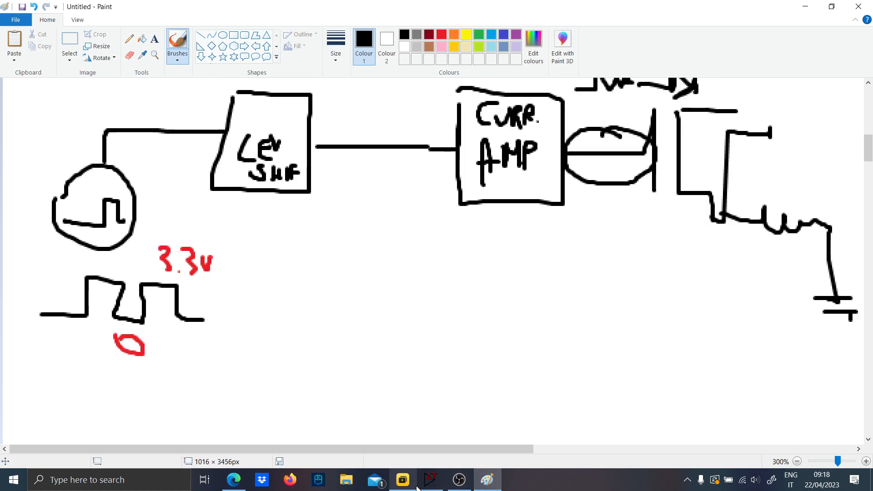
Switch to LTspice and place a voltage source with its negative terminal wired down to a ground symbol
click(430, 485)
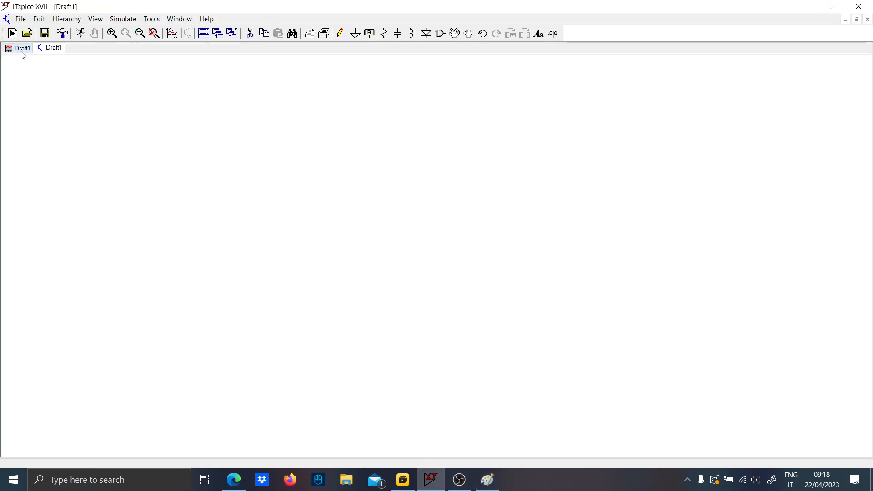
key(F2)
key(Escape)
scroll(71, 326, up, 2)
click(152, 281)
key(Escape)
key(F3)
click(152, 313)
click(152, 365)
key(Escape)
key(g)
click(152, 365)
key(Escape)
Place the SPICE directives .param D=0.5 and .param Fs=100k above the voltage source
text(s)
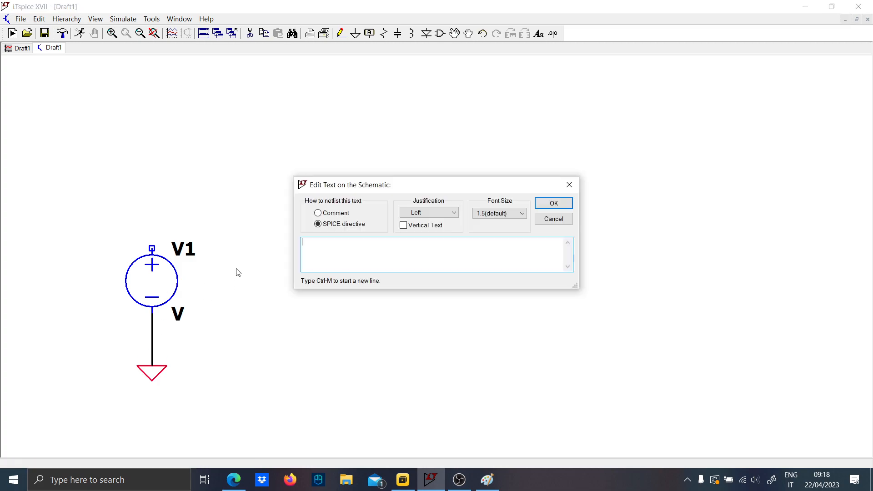
text(.param D=0.)
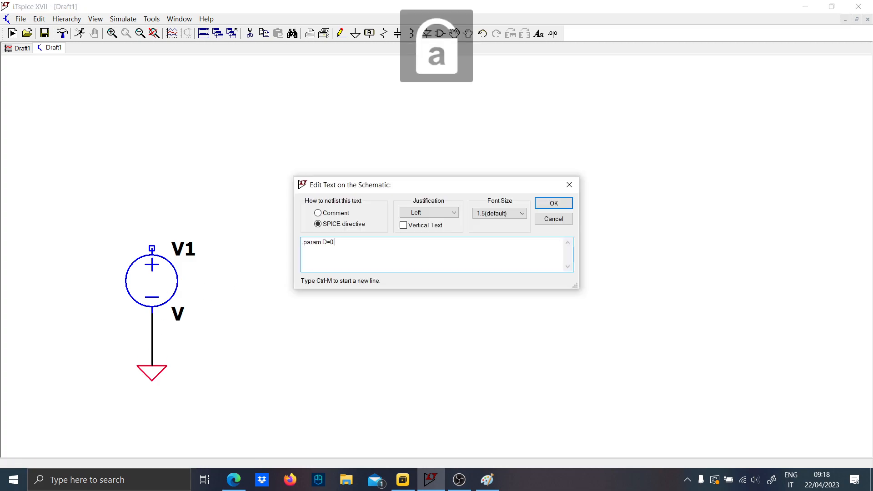
text(5)
key(ctrl+m)
text(.param Fs=100k)
key(Return)
click(138, 104)
Make V1 a PULSE source with Ton set to {D/Fs} and Tperiod set to {1/Fs}
right_click(157, 272)
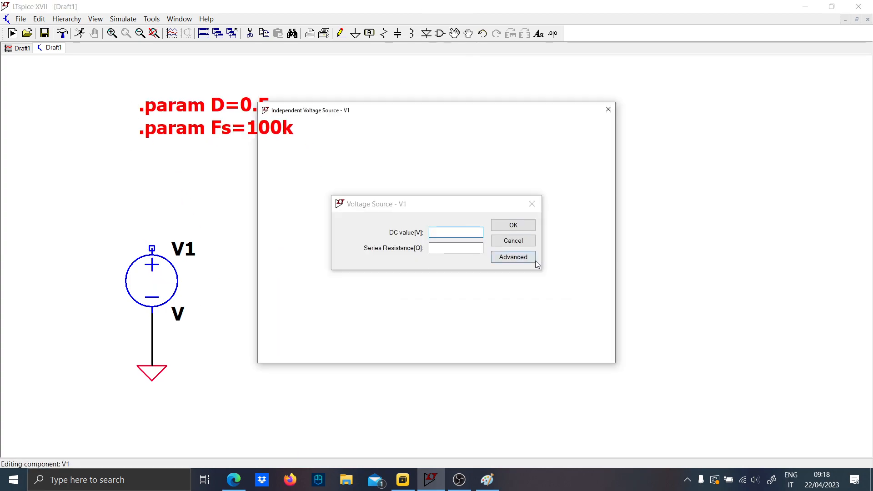
click(511, 255)
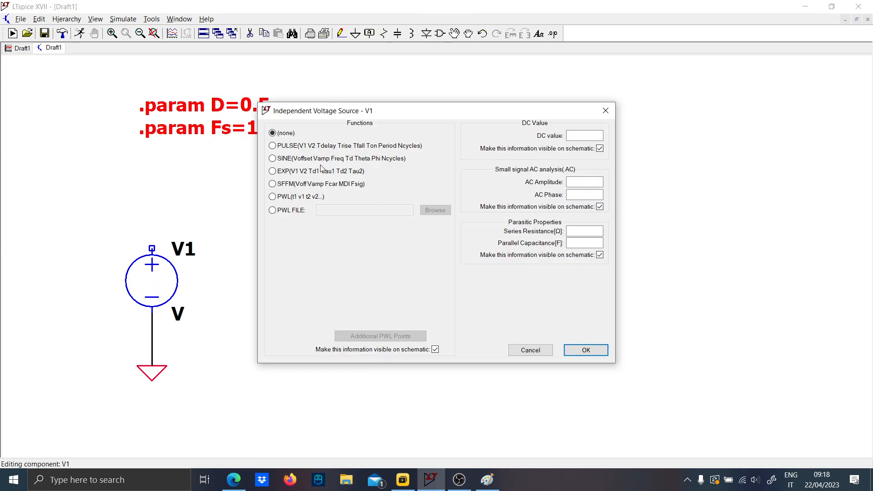
click(293, 147)
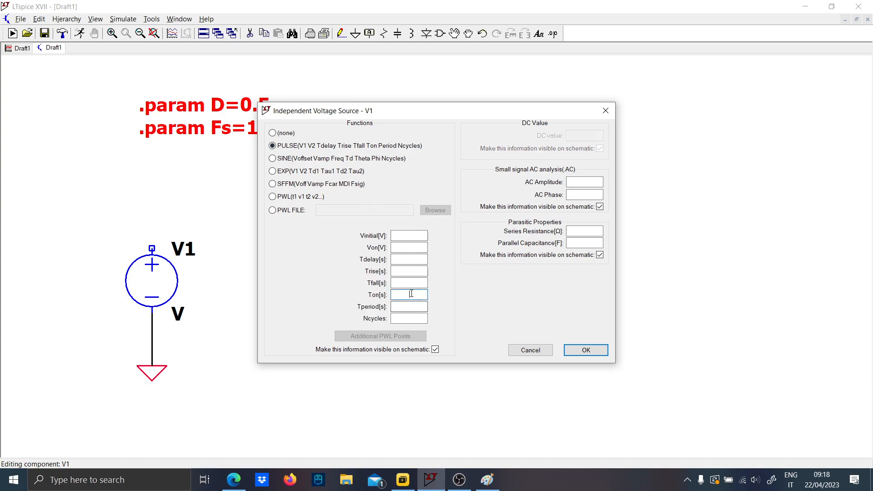
text({D/Fs})
click(409, 305)
text({1/Fs})
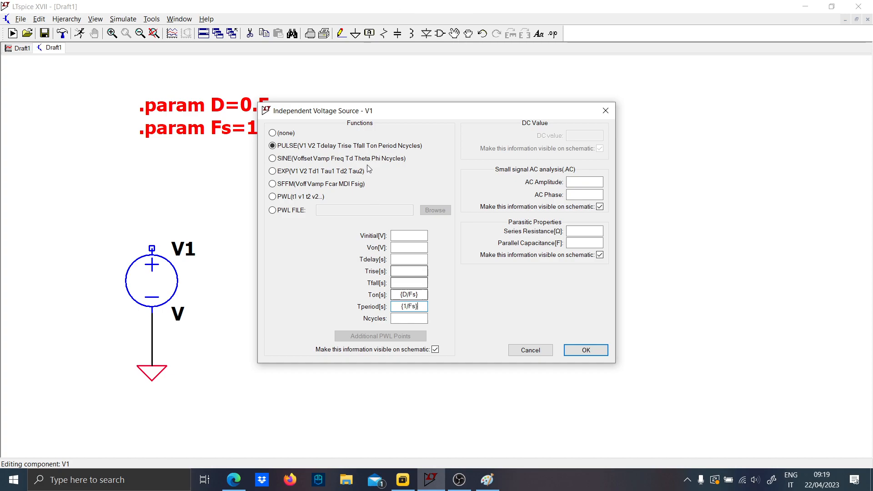
Set V1's rise and fall times to 10n and its on voltage to 3.3, and apply the settings
click(410, 271)
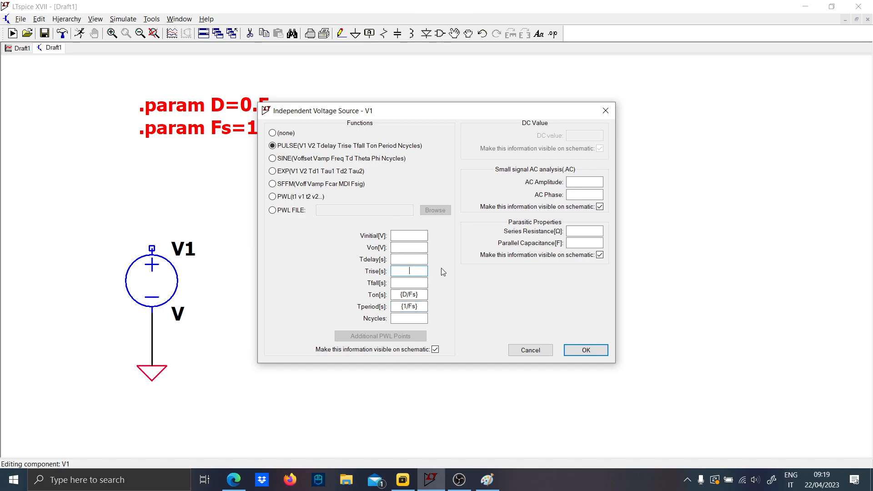
click(409, 282)
text(10n)
click(411, 249)
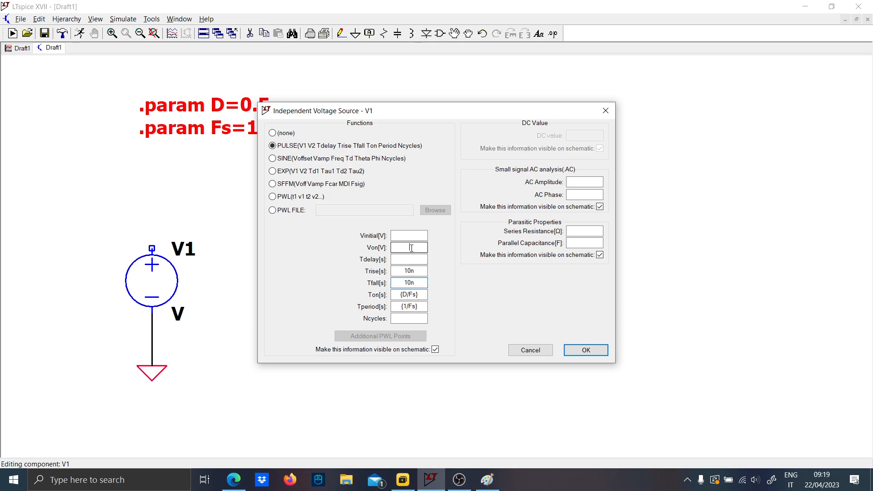
text(3.3)
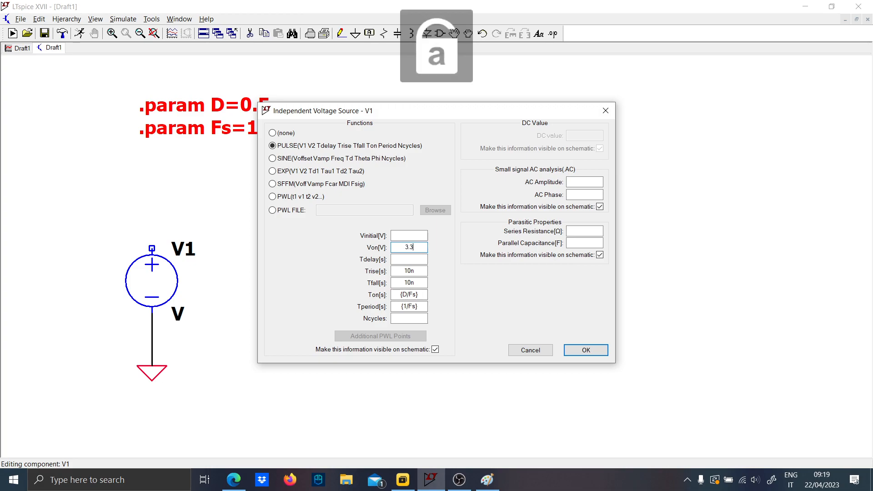
key(Return)
key(F3)
click(151, 249)
key(Escape)
key(Escape)
scroll(394, 253, down, 2)
drag(394, 253, 338, 286)
scroll(338, 285, up, 1)
Switch to Paint and sketch an NPN transistor in a blank area, with a resistor from its collector to a supply rail
click(487, 480)
scroll(247, 283, down, 5)
drag(52, 231, 113, 235)
drag(117, 182, 119, 266)
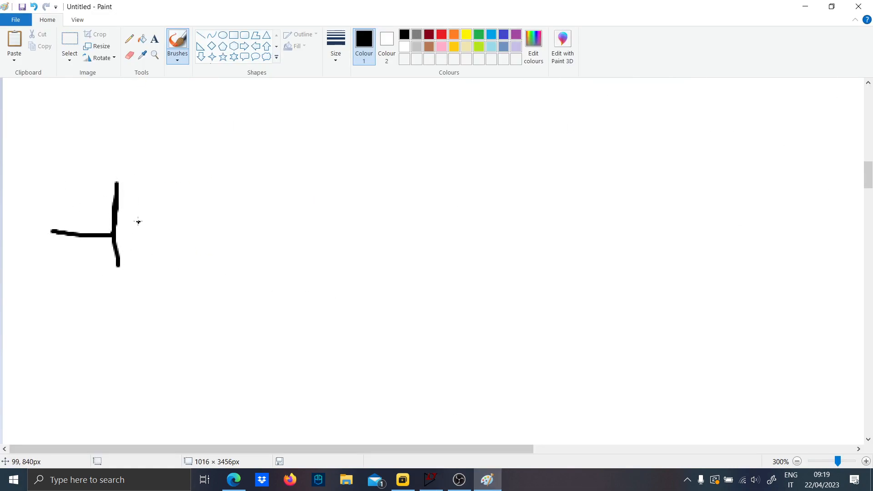
drag(121, 235, 162, 195)
drag(134, 243, 175, 274)
mouse_move(169, 250)
mouse_down()
mouse_move(176, 269)
mouse_move(165, 278)
mouse_up()
mouse_move(164, 200)
mouse_down()
mouse_move(186, 145)
mouse_move(181, 119)
mouse_move(233, 122)
mouse_up()
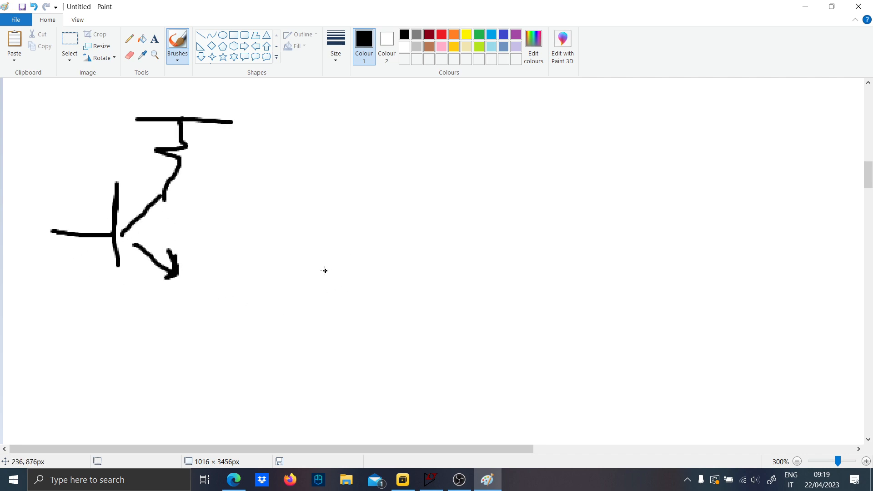
Write an underlined "I IN" label below the NPN transistor sketch
drag(76, 287, 74, 330)
drag(62, 290, 98, 290)
drag(65, 339, 89, 338)
mouse_move(94, 317)
mouse_down()
mouse_move(96, 333)
mouse_move(122, 317)
mouse_up()
click(130, 334)
drag(57, 347, 111, 352)
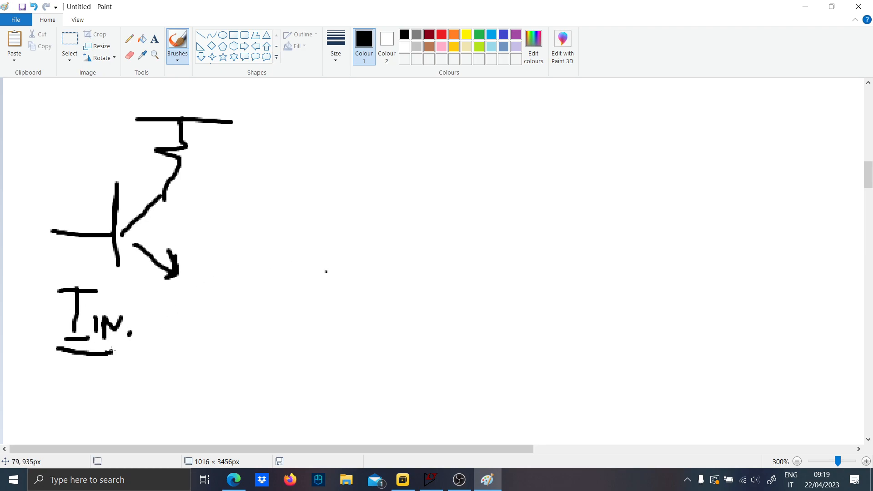
Sketch a common-base level-shifter transistor with a base resistor, an input line, an input arrow and a small input pulse
mouse_move(387, 269)
mouse_down()
mouse_move(454, 268)
mouse_move(518, 202)
mouse_move(613, 271)
mouse_up()
drag(445, 196, 571, 209)
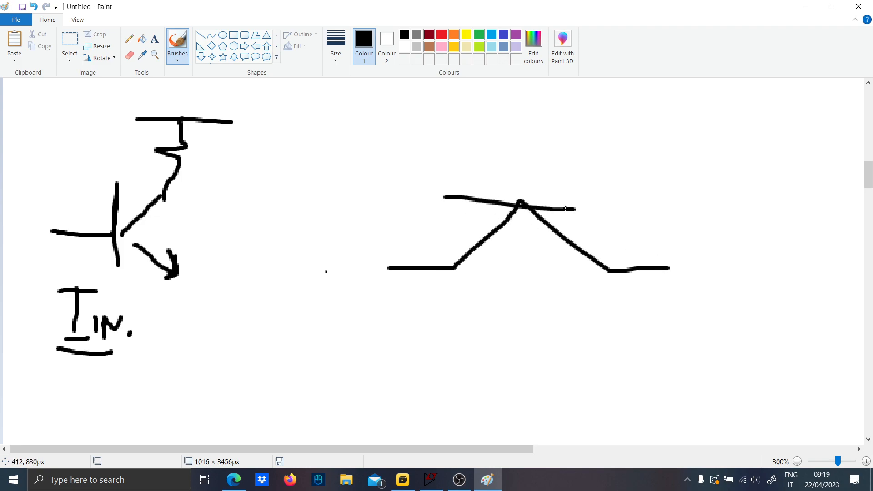
mouse_move(380, 270)
mouse_down()
mouse_move(366, 213)
mouse_move(381, 125)
mouse_move(507, 195)
mouse_up()
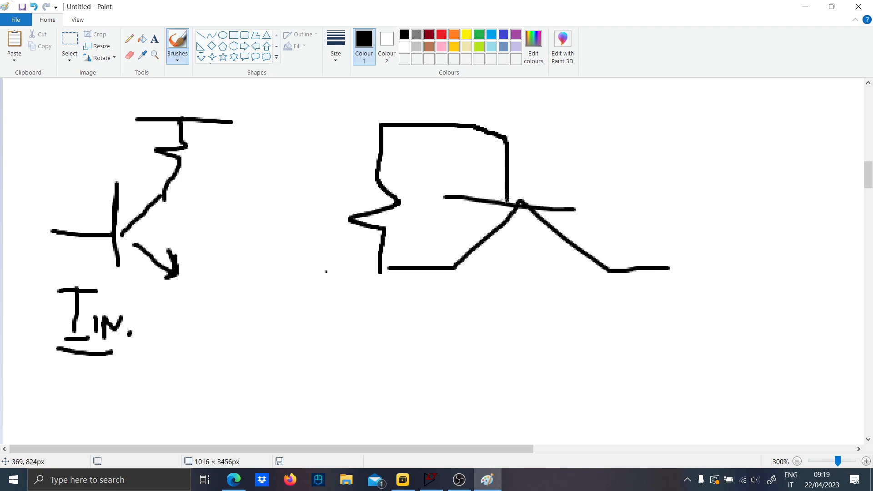
drag(374, 274, 272, 271)
mouse_move(281, 318)
mouse_down()
mouse_move(386, 319)
mouse_move(370, 320)
mouse_up()
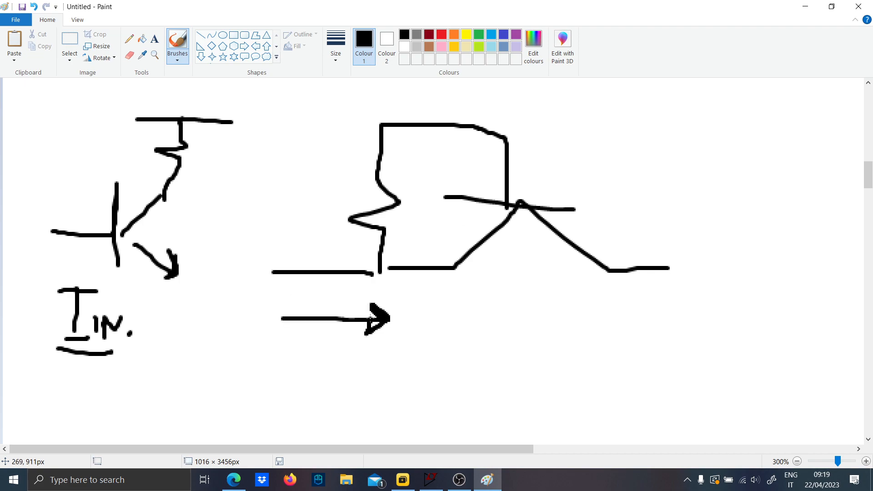
mouse_move(271, 386)
mouse_down()
mouse_move(334, 356)
mouse_move(407, 396)
mouse_up()
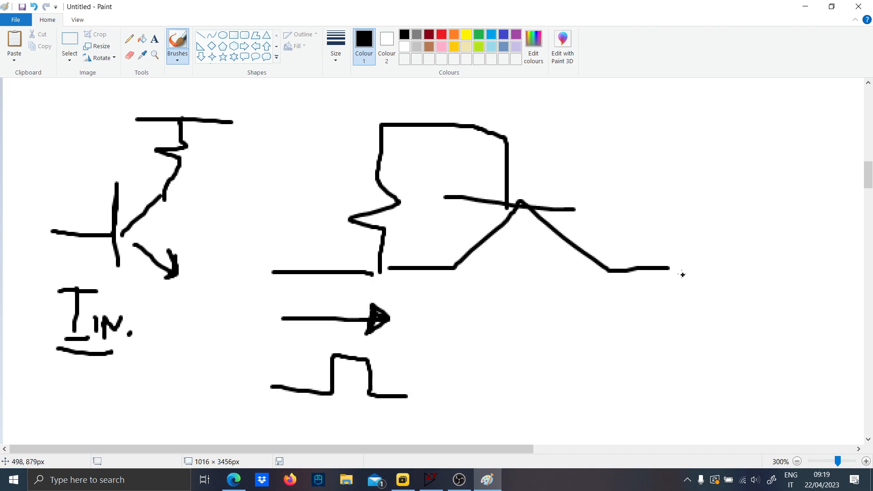
Add a pull-up resistor to a 15V rail on the output side and a 5V rail above the base resistor
drag(689, 269, 688, 135)
mouse_move(628, 134)
mouse_down()
mouse_move(753, 132)
mouse_move(762, 96)
mouse_up()
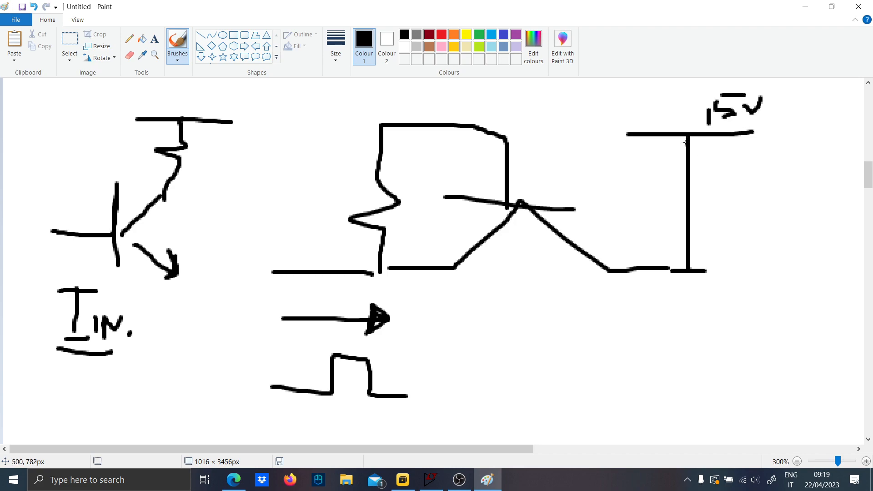
drag(667, 191, 685, 265)
mouse_move(338, 121)
mouse_down()
mouse_move(385, 121)
mouse_move(303, 121)
mouse_up()
mouse_move(334, 93)
mouse_down()
mouse_move(301, 93)
mouse_move(304, 111)
mouse_move(348, 108)
mouse_up()
drag(360, 94, 348, 107)
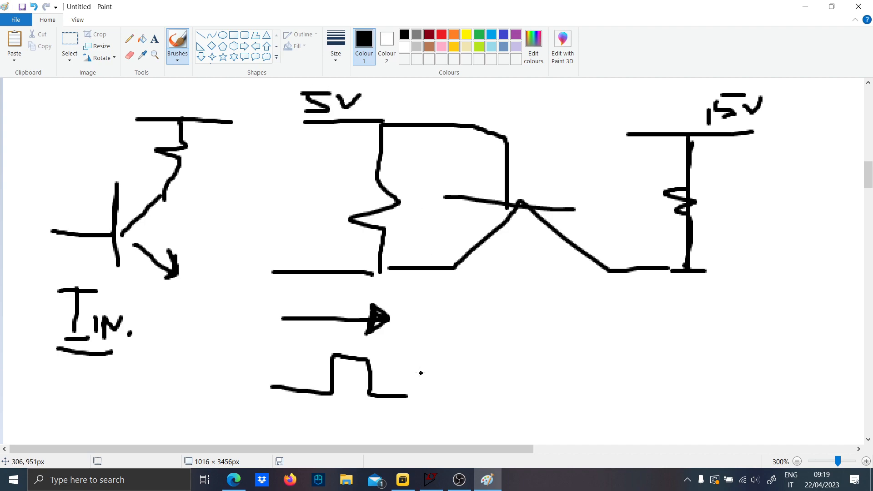
Label the input pulse 5V and draw a taller output pulse labelled 15V below the pull-up resistor
drag(411, 356, 404, 363)
drag(429, 345, 450, 340)
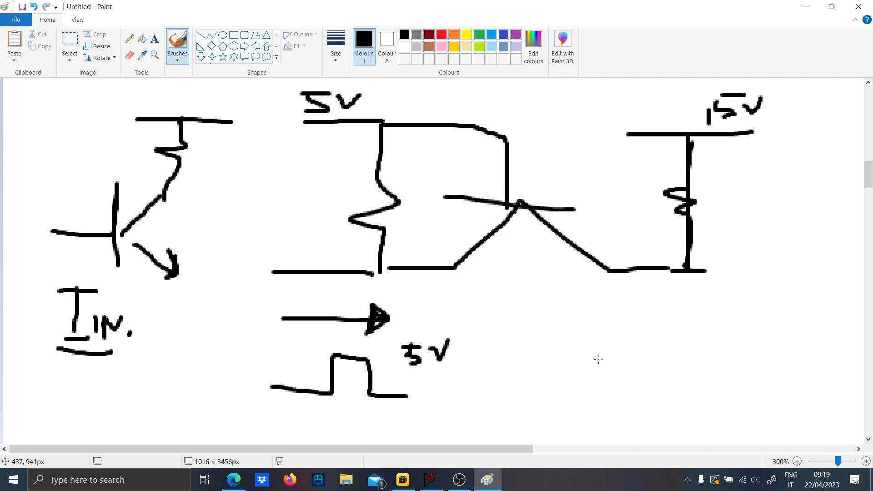
mouse_move(661, 398)
mouse_down()
mouse_move(716, 308)
mouse_move(774, 406)
mouse_up()
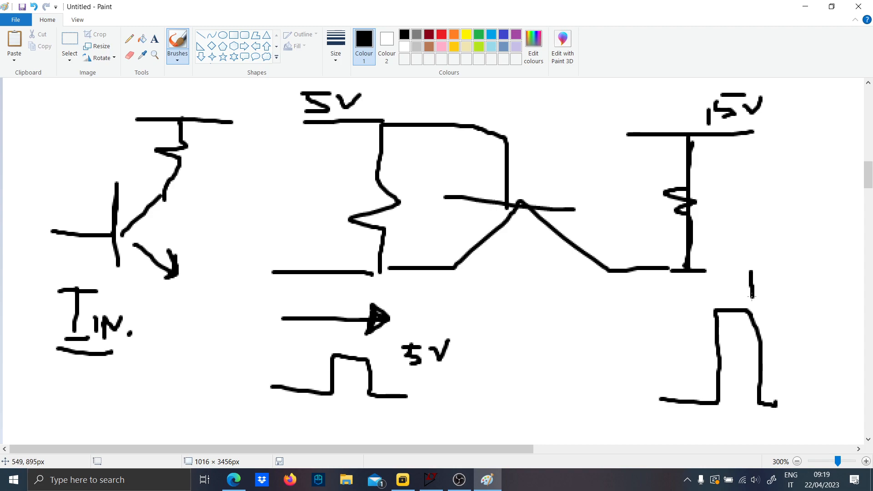
drag(787, 272, 814, 257)
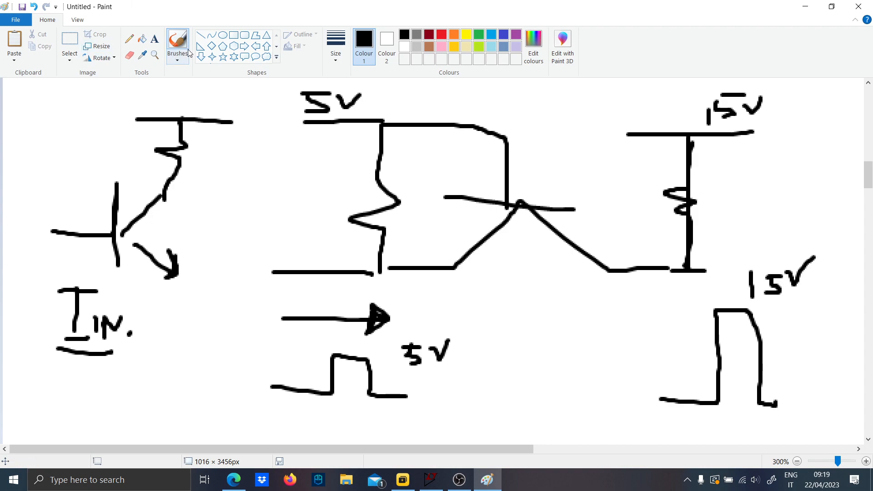
Outline the level-shifter sketch with a red rounded rectangle about 413 × 156 px
click(244, 37)
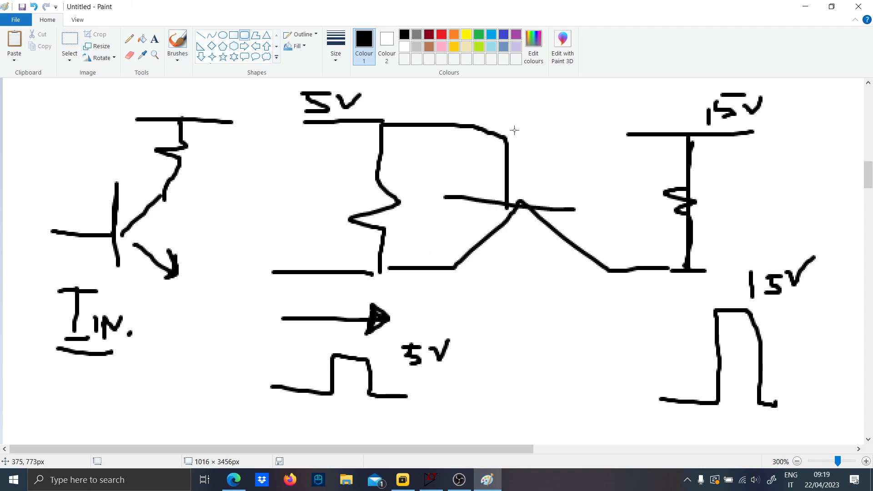
click(442, 35)
drag(270, 89, 830, 299)
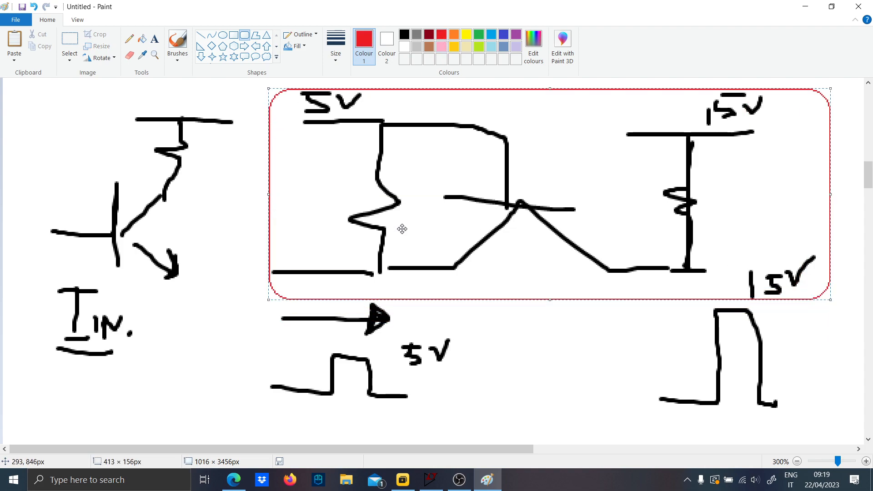
click(213, 140)
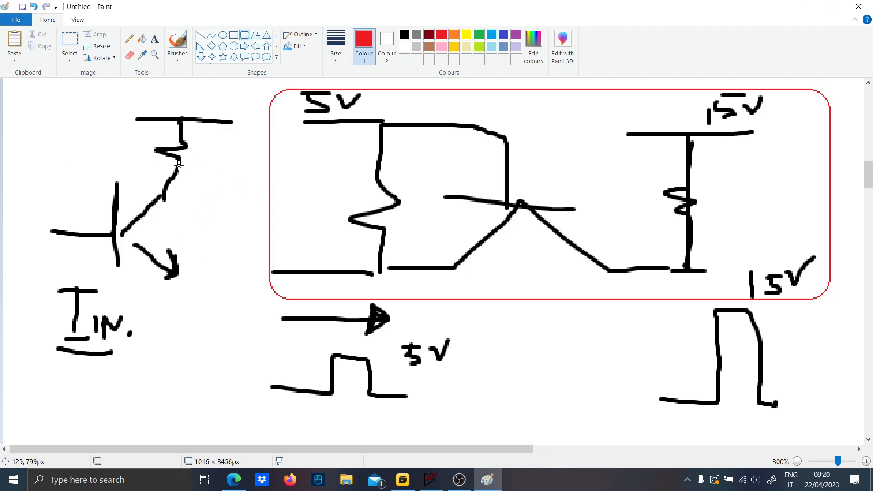
Annotate in red with arrows to both transistors, a capacitor from the NPN base to ground, and one bridging the level-shifter transistor
click(178, 42)
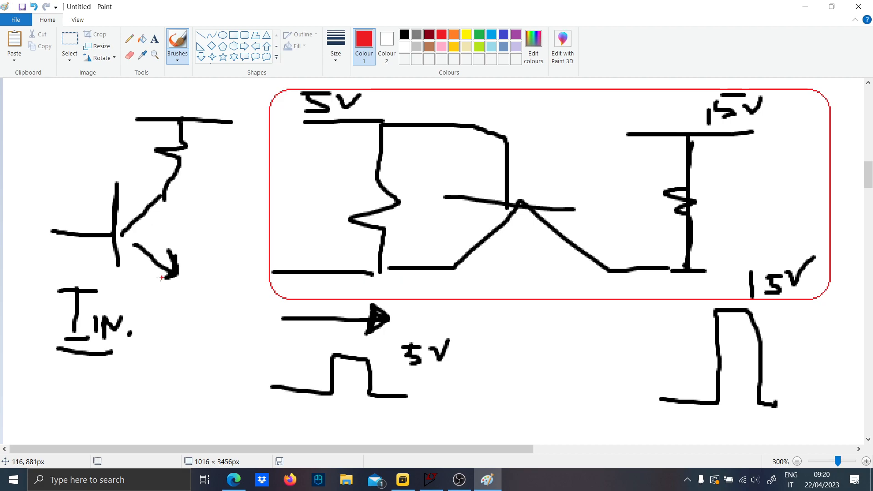
drag(522, 343, 541, 268)
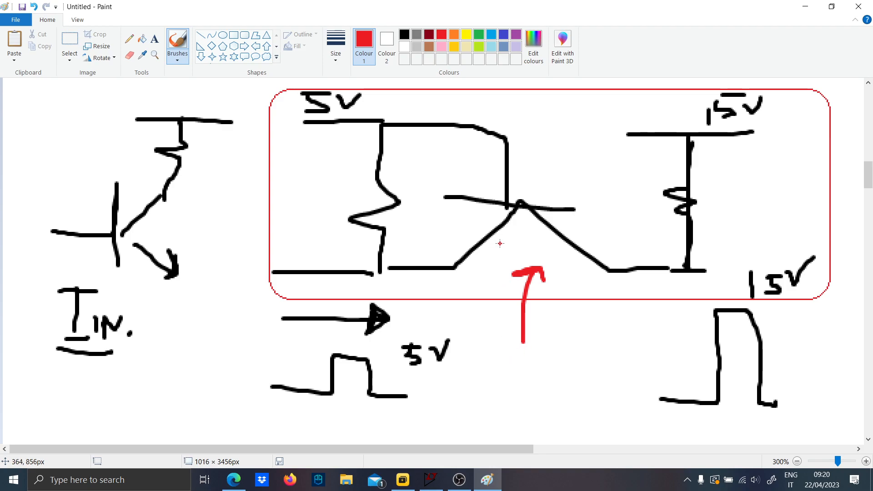
drag(263, 185, 108, 184)
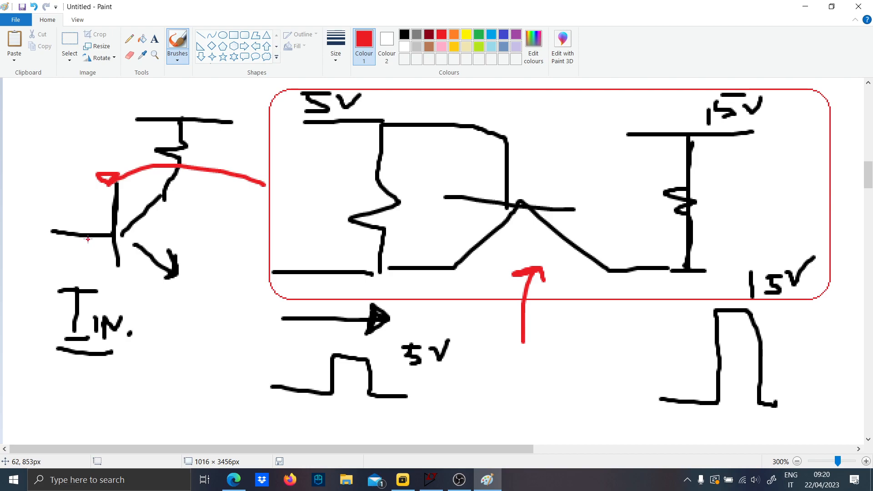
mouse_move(95, 235)
mouse_down()
mouse_move(86, 272)
mouse_move(113, 274)
mouse_move(119, 299)
mouse_move(120, 290)
mouse_up()
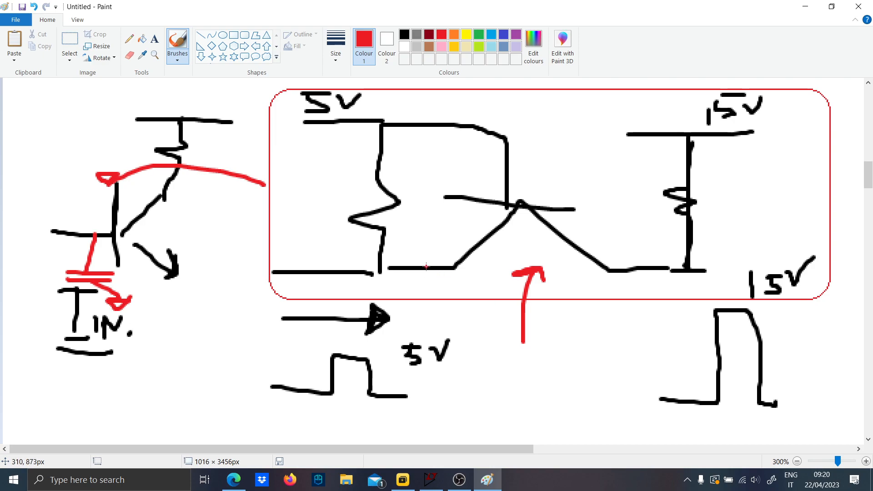
mouse_move(431, 264)
mouse_down()
mouse_move(568, 348)
mouse_move(629, 279)
mouse_up()
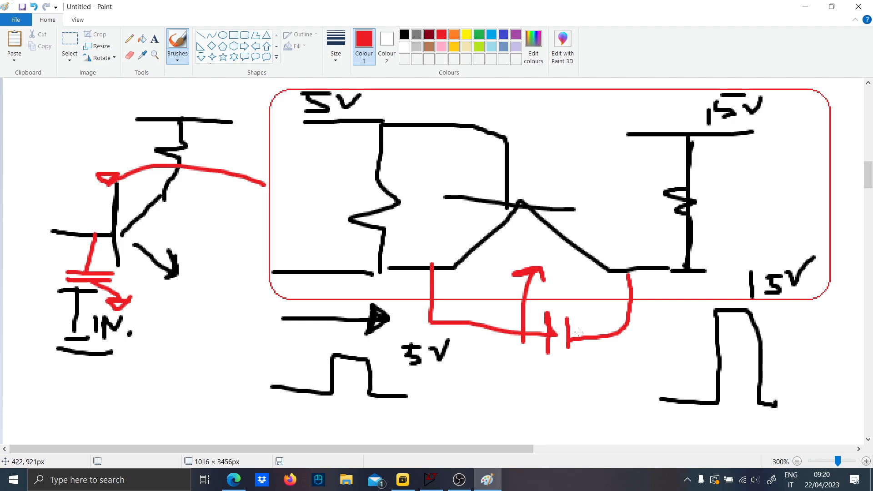
Switch to LTspice and place an NPN transistor with its base at the end of V1's output wire
click(430, 480)
key(F2)
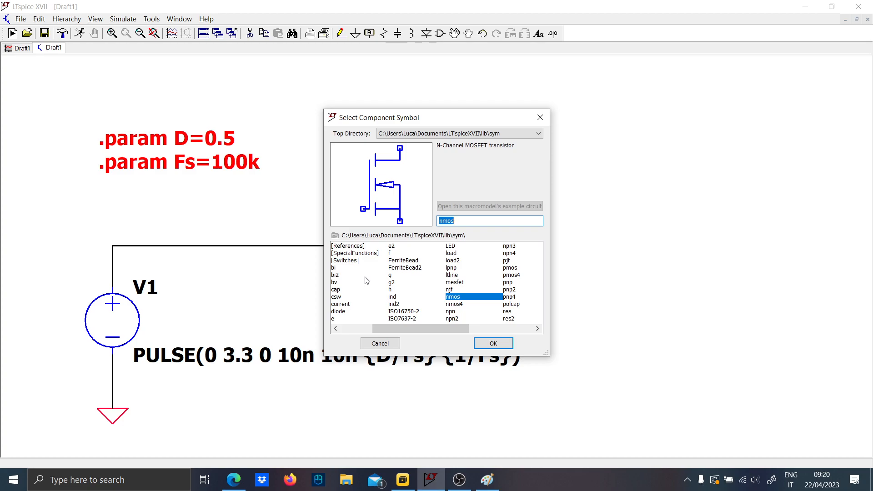
text(npn)
key(Return)
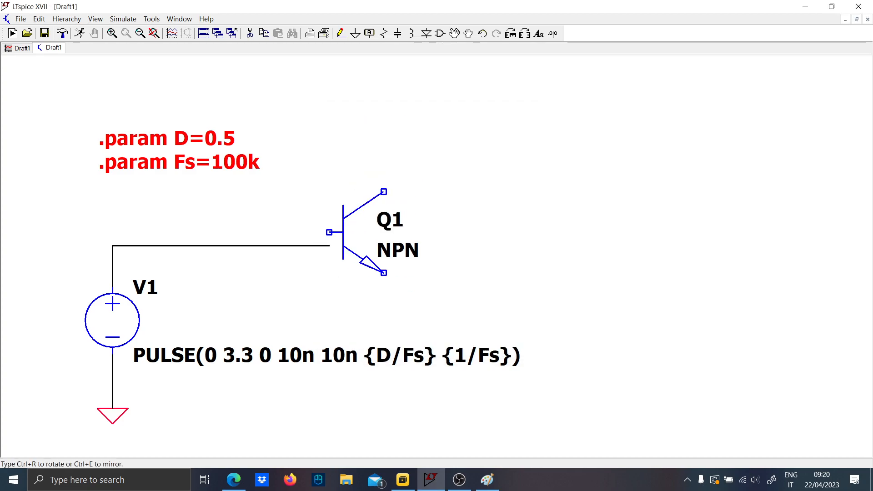
click(359, 245)
key(Escape)
Insert a horizontal resistor in the base wire between V1 and Q1 and set its value to 1k
key(r)
key(ctrl+r)
click(271, 249)
key(Escape)
right_click(273, 278)
text(1k)
key(Return)
Wire Q1's emitter down to a new ground symbol
key(F3)
click(383, 286)
click(384, 408)
key(Escape)
key(g)
click(383, 408)
key(Escape)
Assign the 2N2222 model to Q1 and draw a vertical wire up from its collector
right_click(360, 266)
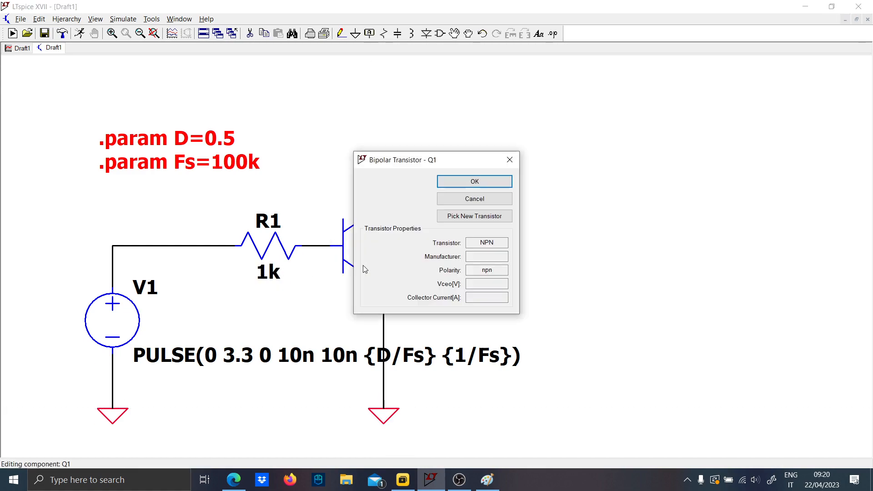
click(467, 219)
click(567, 180)
drag(420, 196, 424, 266)
scroll(425, 266, down, 1)
key(F3)
click(398, 277)
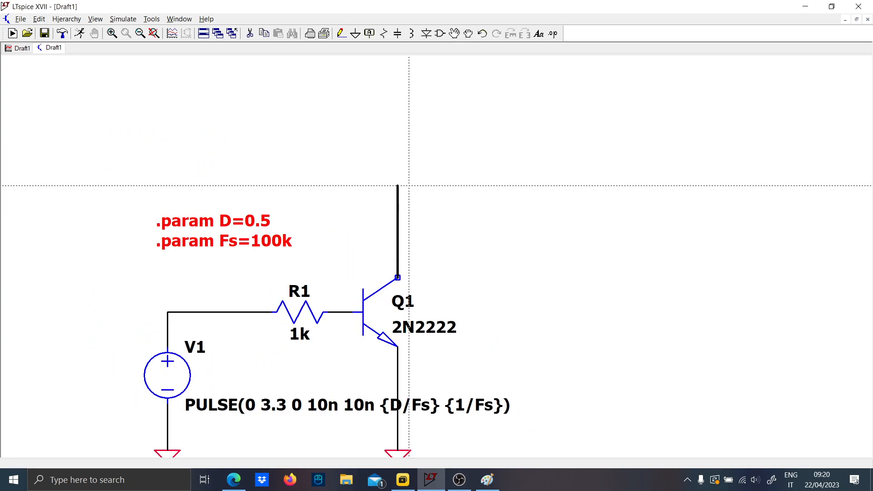
drag(348, 164, 476, 131)
Place a second voltage source beside V1 and wire its negative terminal to ground
key(v)
click(181, 285)
key(F3)
click(181, 313)
click(180, 371)
key(g)
click(181, 371)
key(Escape)
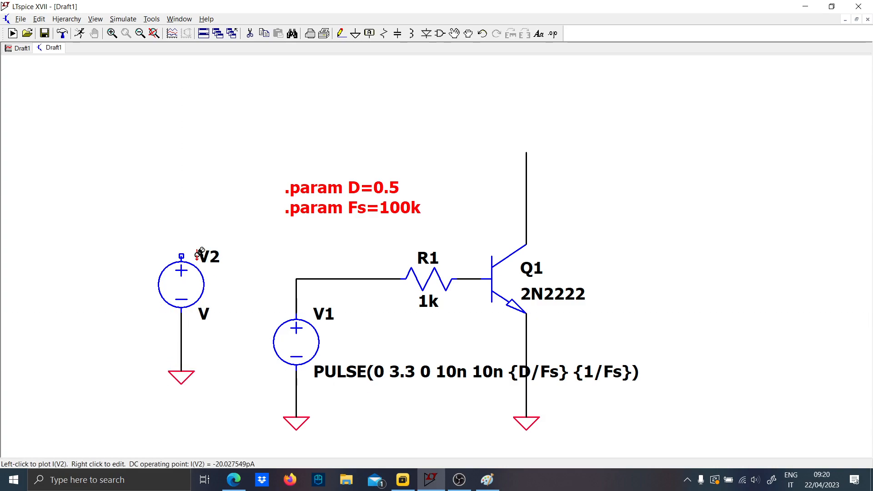
Rename the second voltage source LogicVoltage and set its value to 10
right_click(215, 258)
text(LogicVoltage)
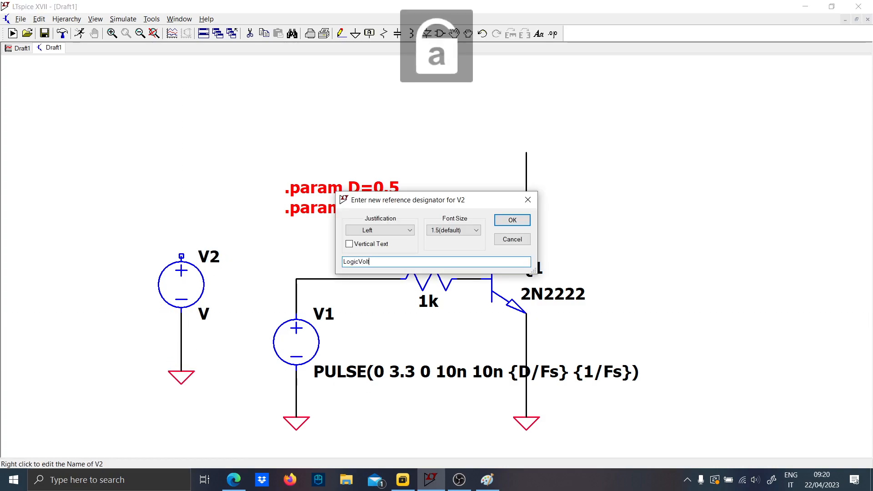
key(Return)
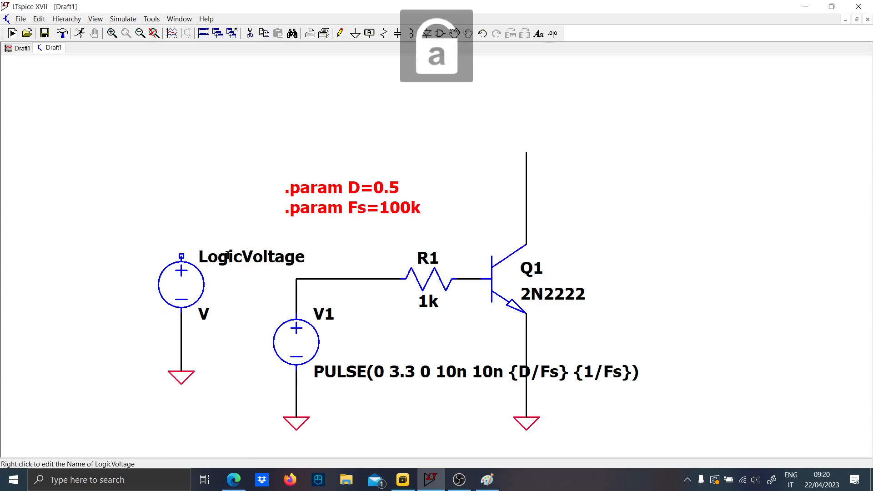
right_click(211, 313)
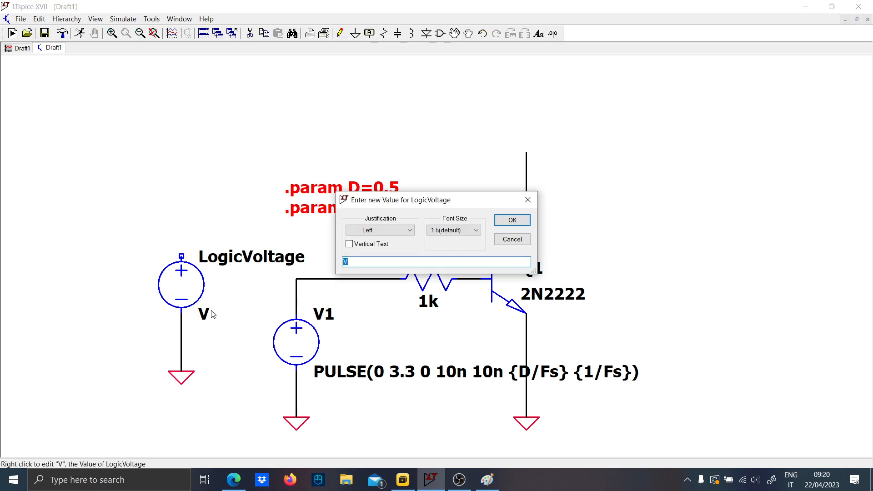
key(Return)
Wire LogicVoltage's positive terminal to the upper end of Q1's collector wire
drag(270, 231, 163, 208)
key(F3)
click(73, 233)
click(418, 130)
key(Escape)
Insert a vertical resistor in Q1's collector wire and set its value to 1k
key(r)
click(419, 160)
key(Escape)
right_click(438, 188)
text(1k)
key(Return)
Draw a short horizontal output wire from the junction of R2 and Q1's collector
key(F3)
click(418, 210)
click(464, 215)
key(Escape)
Run a transient simulation with a stop time of 2m and plot the V1 pulse voltage
click(80, 33)
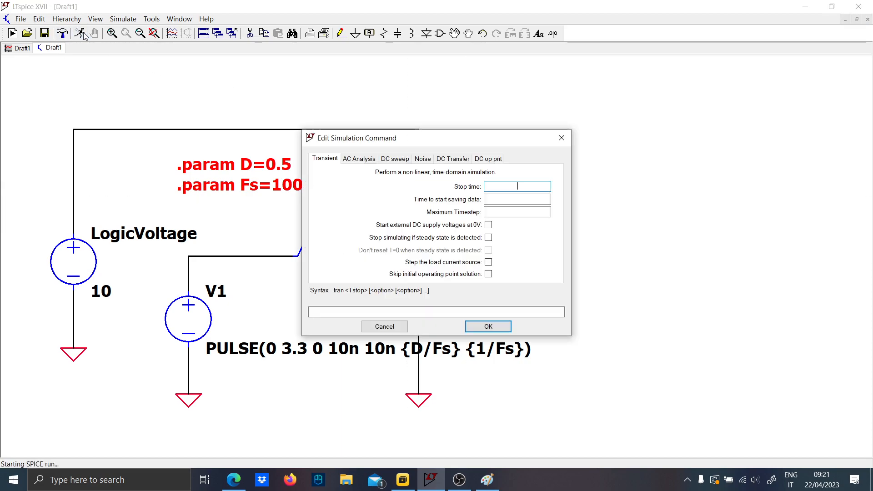
text(2m)
key(Return)
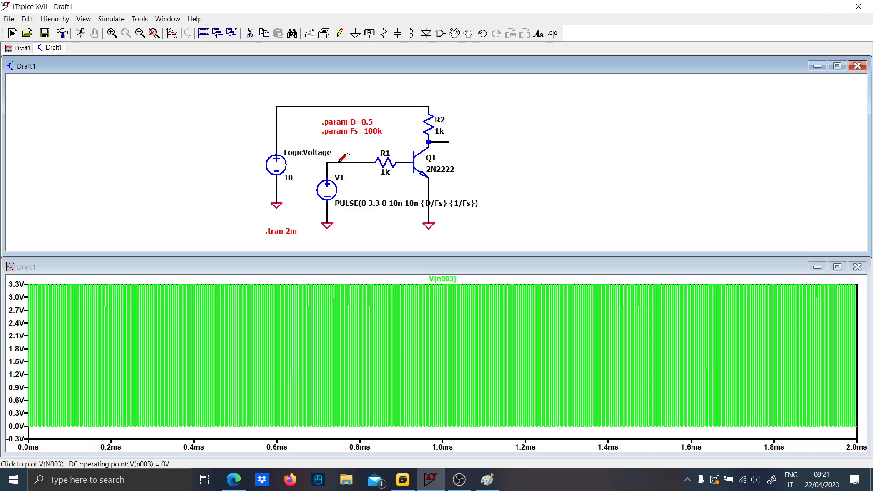
Plot the collector output voltage and zoom in on its rising edge between about 74.8 and 75.9 µs
click(449, 142)
drag(107, 437, 173, 443)
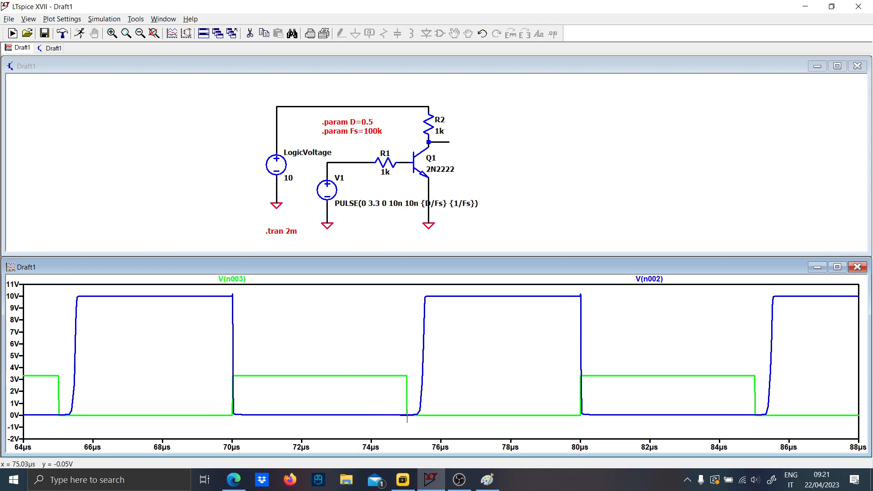
drag(401, 418, 435, 285)
scroll(343, 170, up, 3)
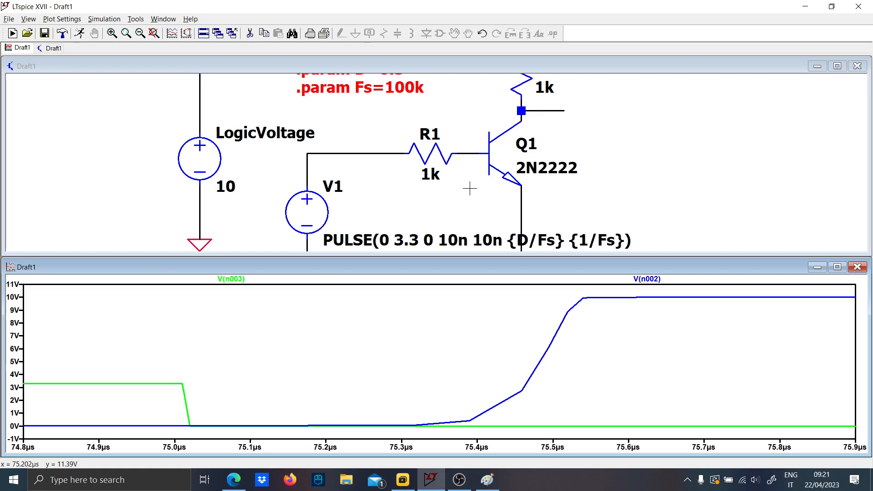
Wire a horizontal capacitor in parallel with base resistor R1
drag(460, 184, 393, 161)
scroll(437, 133, down, 1)
key(F3)
click(335, 124)
click(334, 167)
click(410, 167)
click(411, 124)
key(c)
key(ctrl+r)
click(377, 167)
key(Escape)
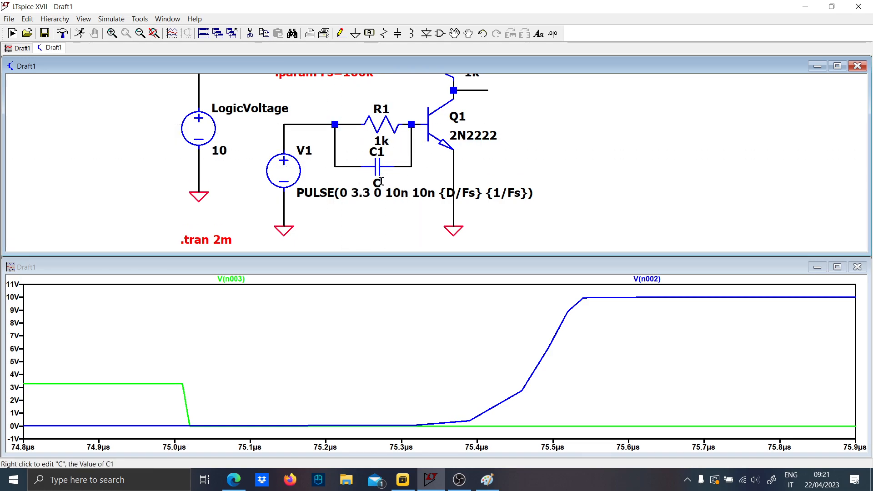
Set the capacitance of C1 to 500p
right_click(377, 182)
text(500p)
key(Return)
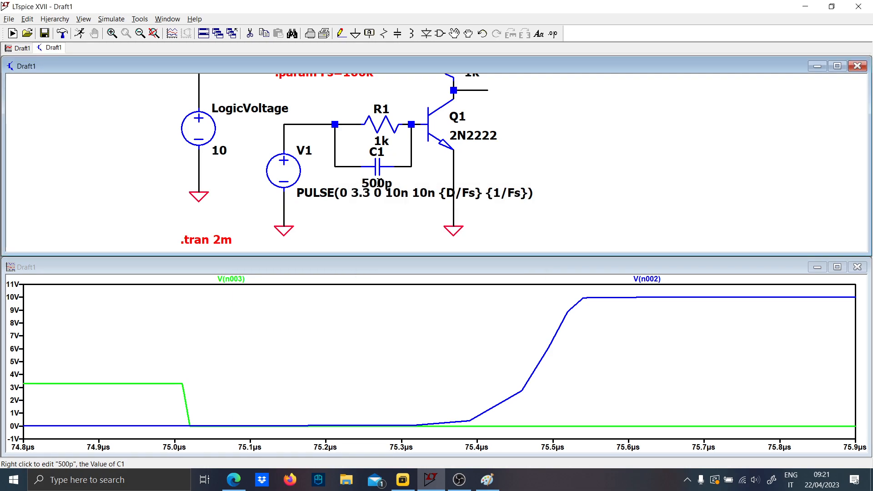
Rerun the simulation and zoom the waveforms to a few periods between about 532 and 556 µs
drag(403, 126, 386, 178)
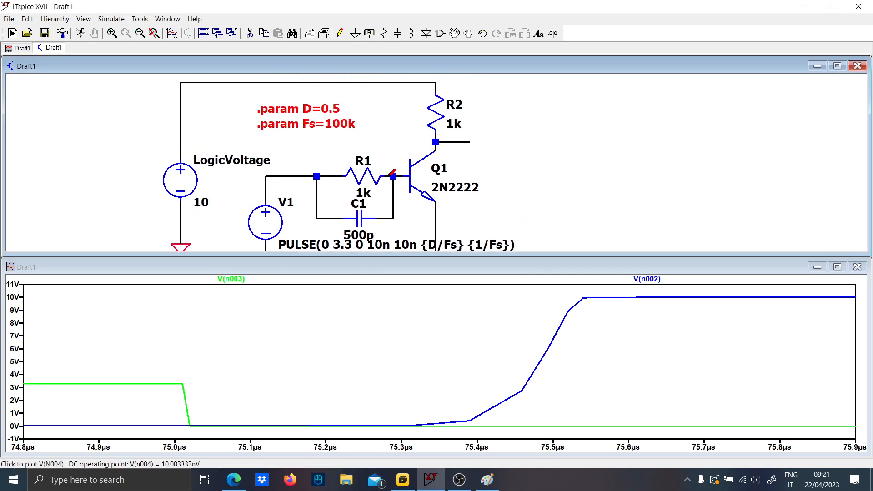
click(80, 34)
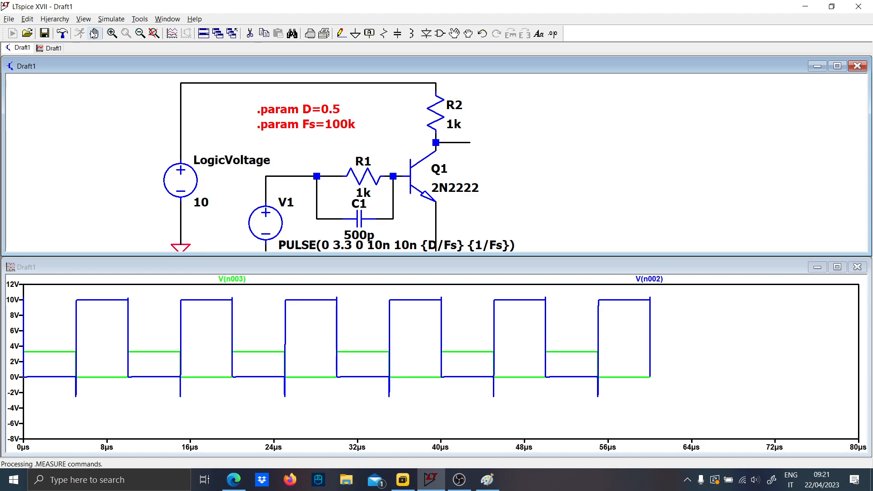
drag(236, 437, 255, 313)
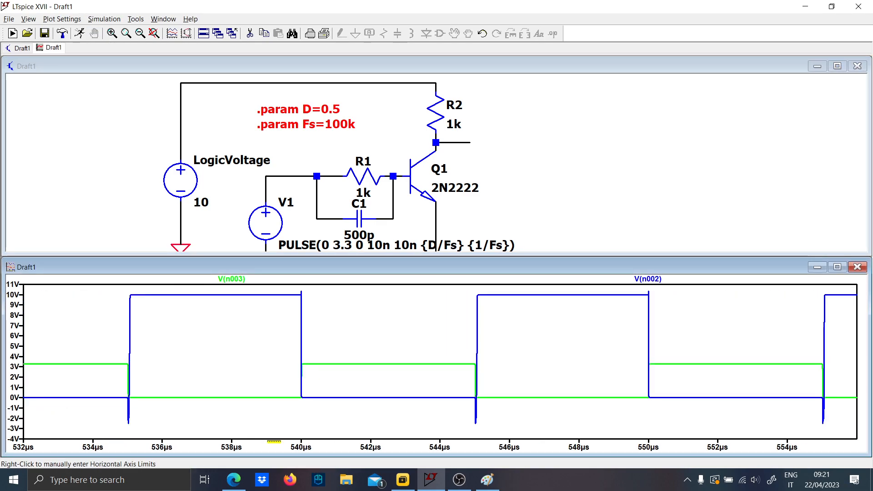
Zoom in on the collector output's rising edge near 535 µs, and again between about 514.8 and 515.4 µs
drag(122, 428, 171, 287)
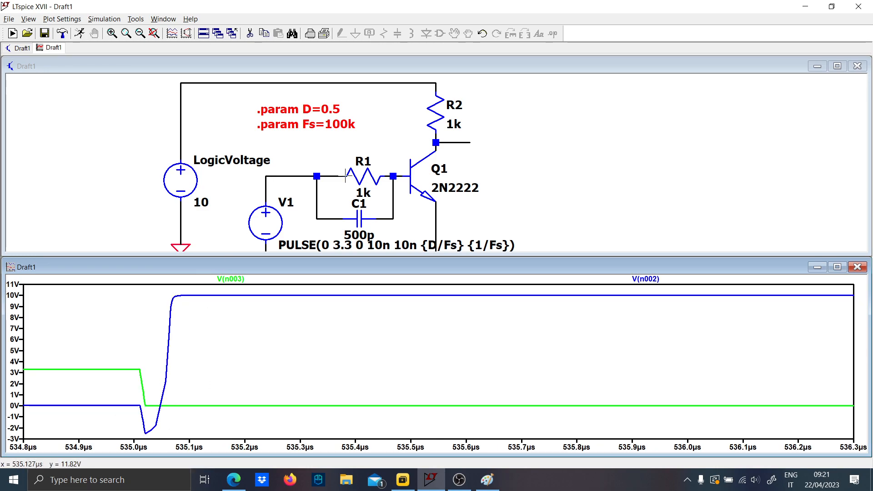
drag(341, 196, 351, 142)
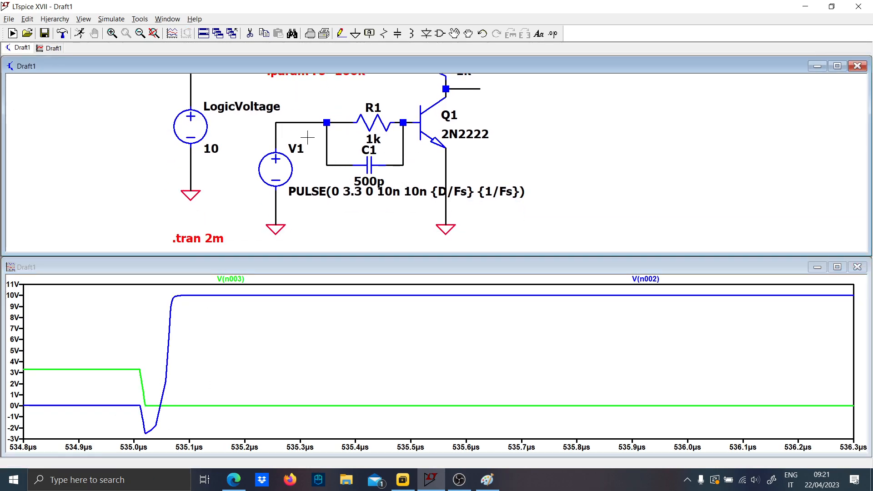
right_click(263, 335)
click(270, 176)
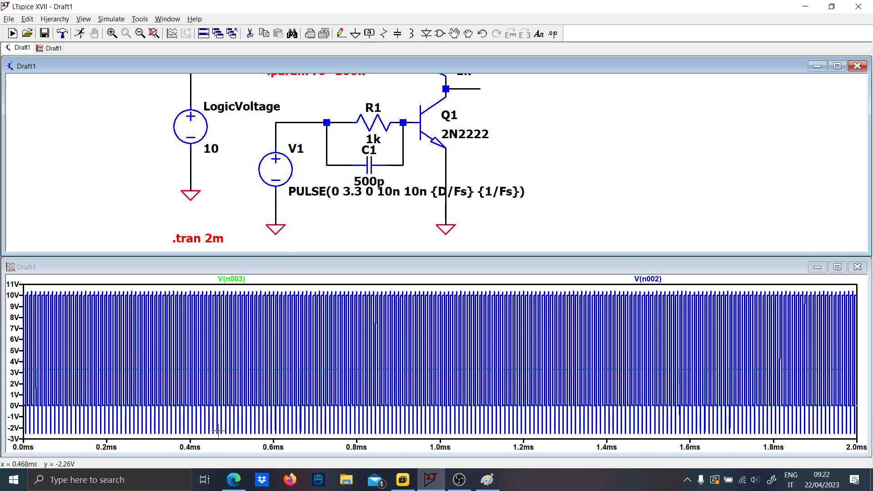
drag(215, 443, 304, 285)
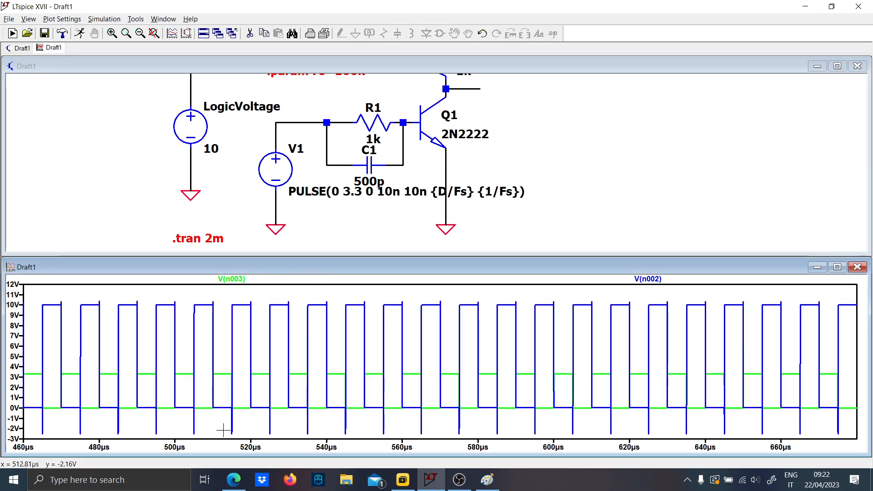
drag(204, 300, 250, 449)
drag(523, 438, 560, 275)
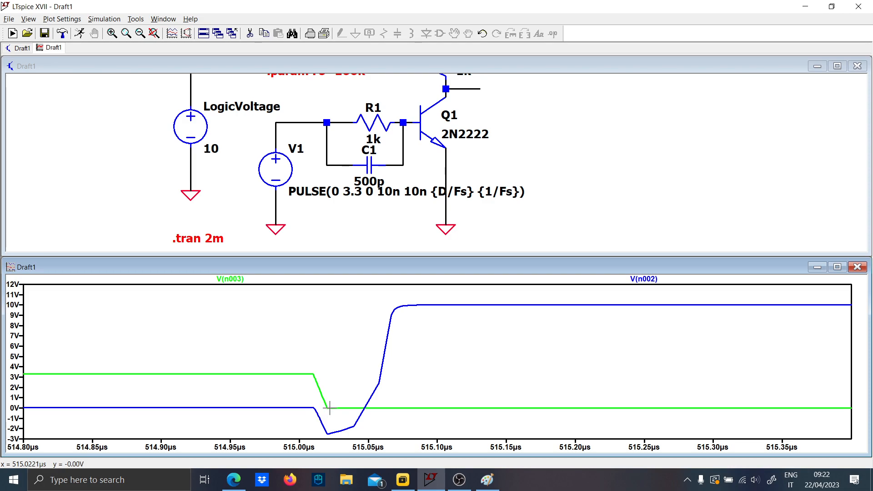
Place an NPN transistor to the right of Q1's collector output stub
drag(564, 154, 367, 226)
scroll(367, 226, down, 1)
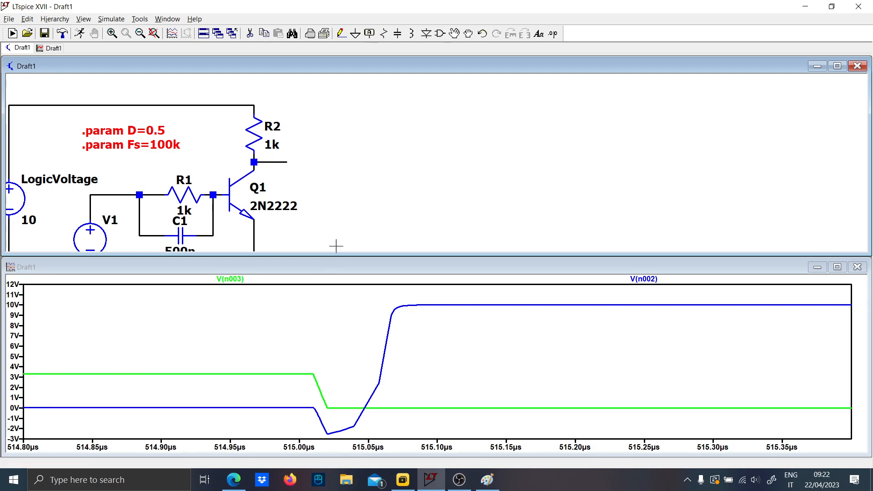
scroll(415, 156, down, 2)
scroll(412, 157, up, 1)
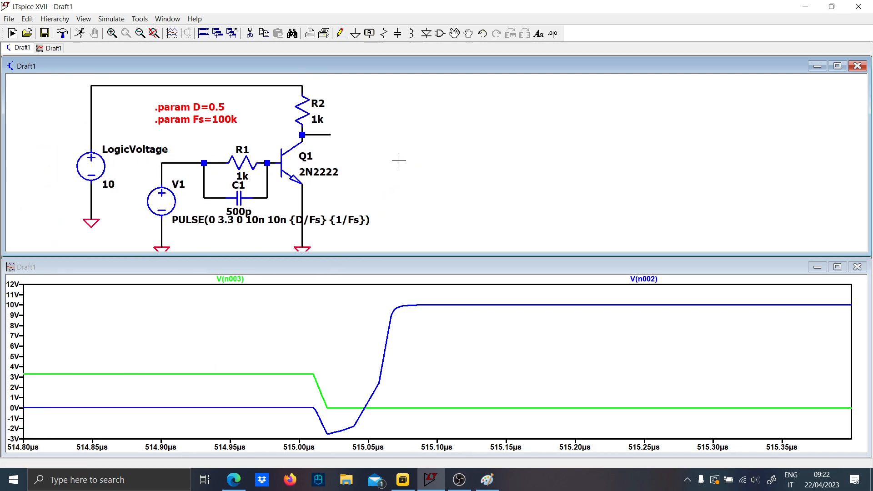
key(F2)
key(Return)
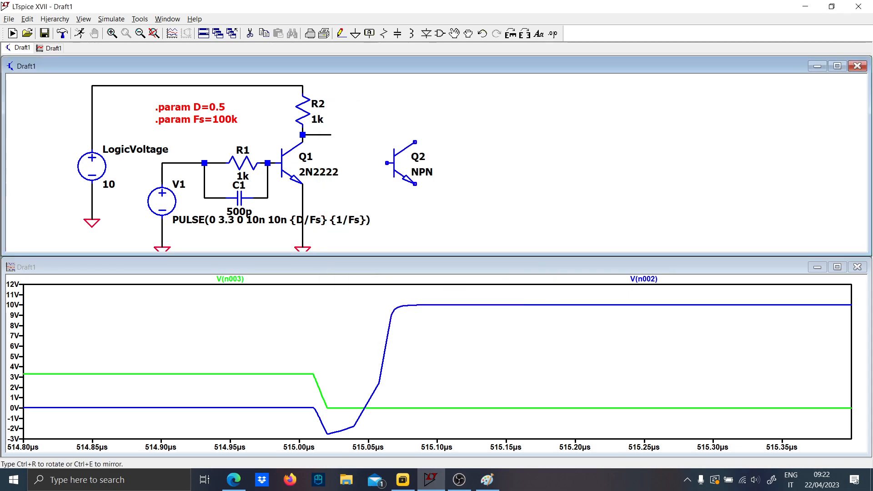
click(359, 114)
Wire Q2's base to the Q1 collector node and its collector to the supply rail at the top of R2
key(F3)
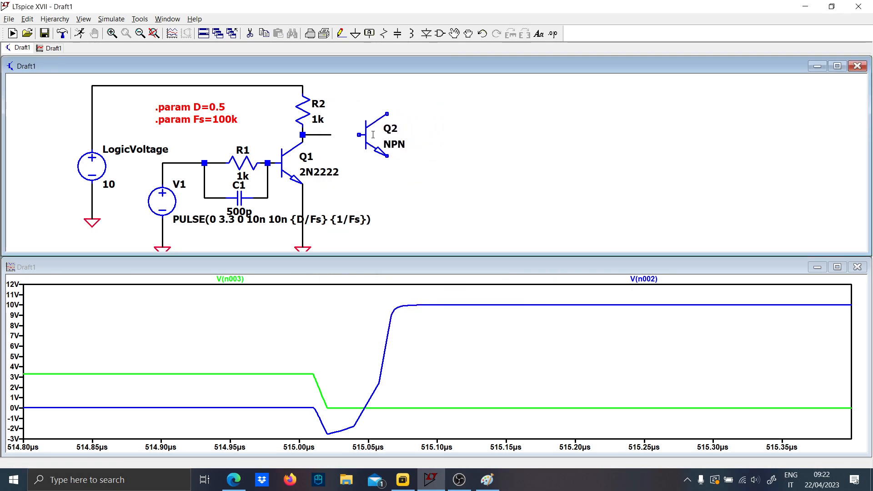
click(359, 135)
click(387, 113)
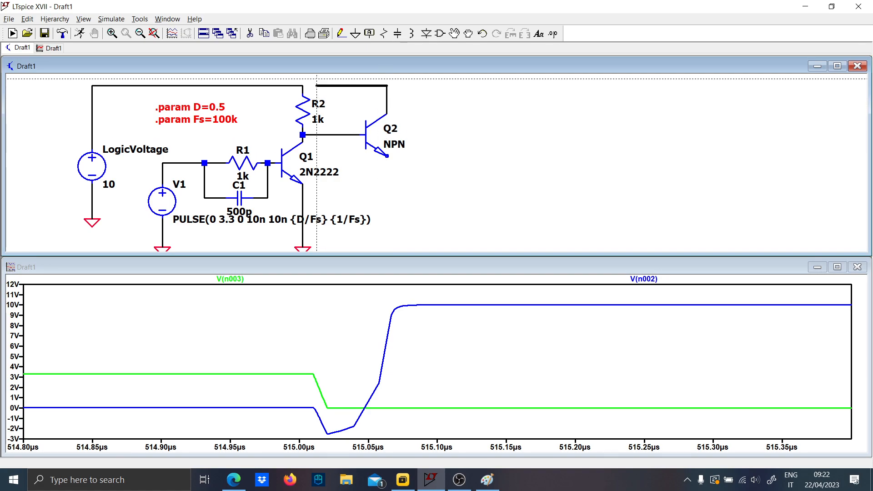
click(302, 85)
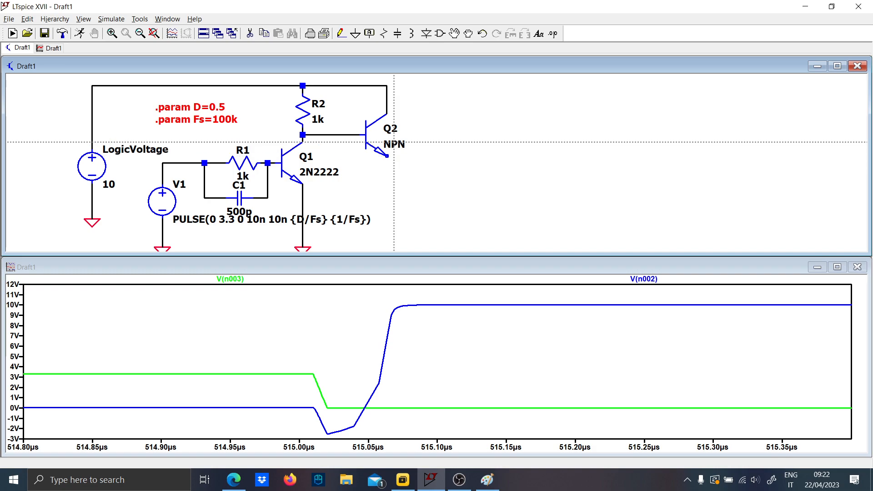
key(Escape)
key(F3)
key(Escape)
Raise the horizontal supply rail and its corner above Q2 so the whole rail sits at one higher level
scroll(371, 129, down, 1)
drag(325, 107, 322, 158)
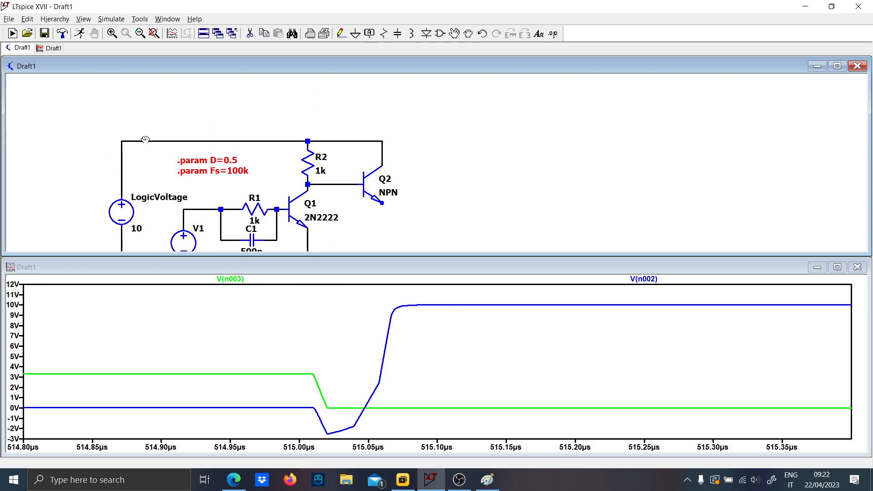
drag(245, 142, 243, 113)
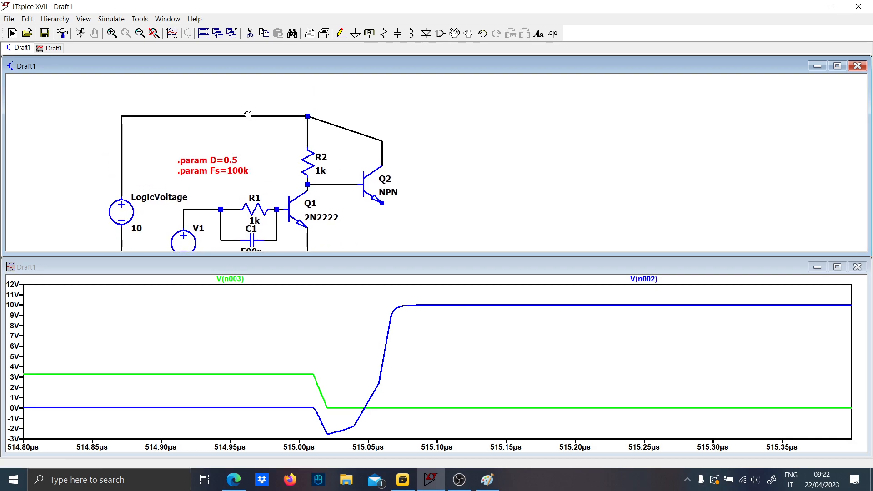
click(382, 141)
click(382, 116)
key(Escape)
Move R2 up against the supply rail and shift Q2 with its base wire upward to just below R2
drag(422, 209, 446, 153)
key(F3)
key(Escape)
drag(337, 107, 334, 140)
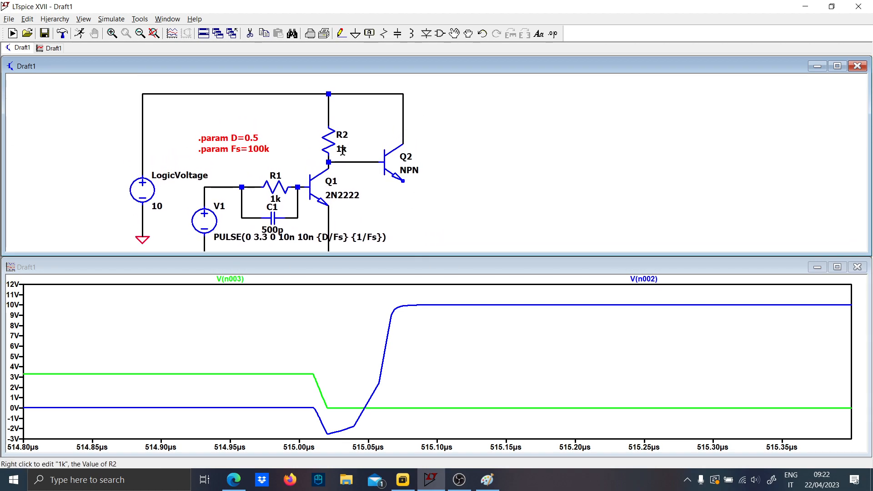
click(334, 142)
click(332, 115)
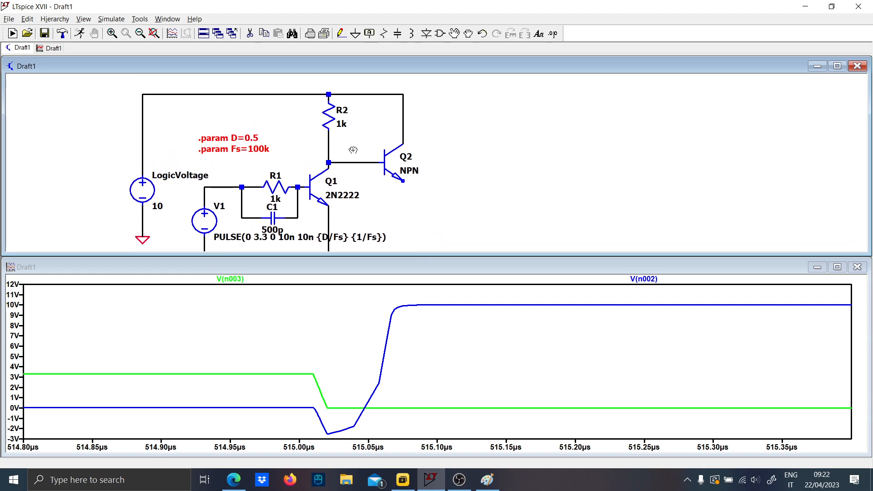
click(349, 162)
click(350, 137)
drag(426, 163, 362, 142)
click(382, 138)
Assign the 2N2222 model to transistor Q2
right_click(385, 147)
click(458, 217)
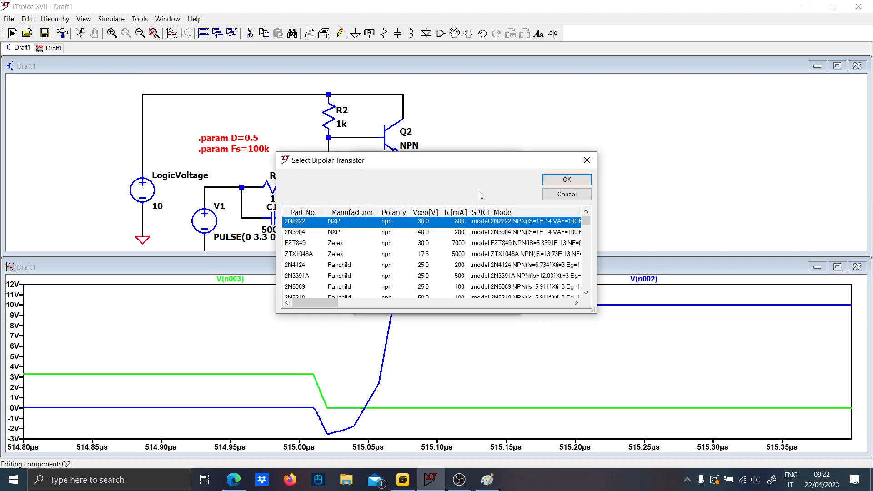
click(556, 182)
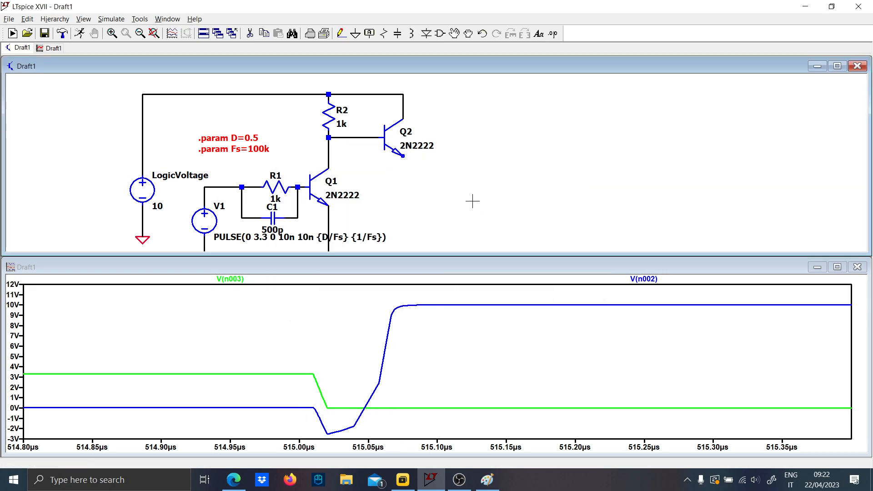
Wire Q2's emitter down and across to Q1's collector
key(F3)
click(403, 156)
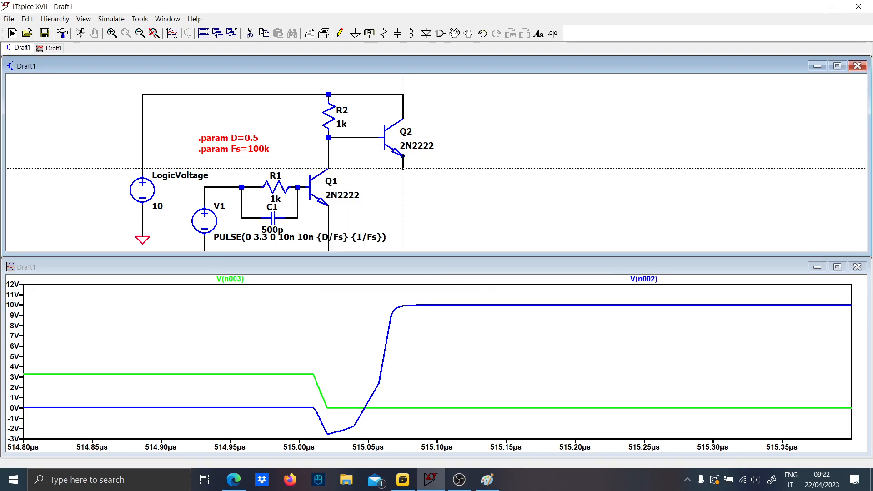
click(322, 168)
key(Escape)
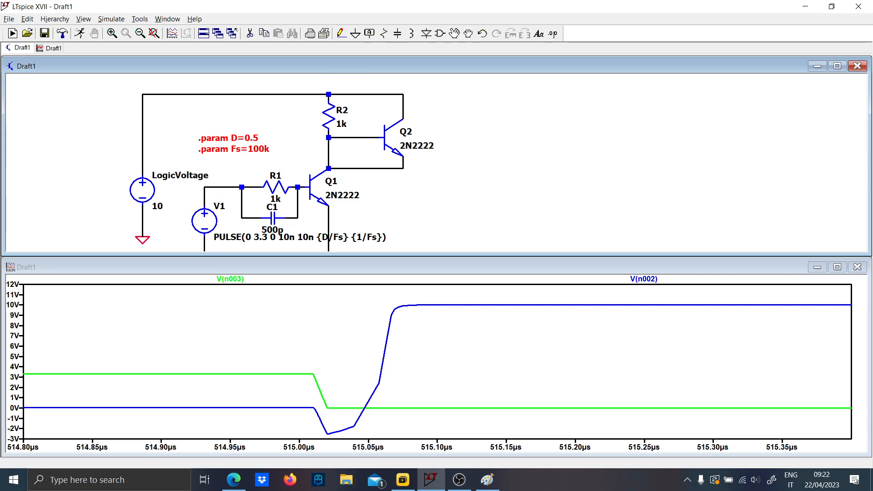
Insert a horizontal diode in the wire between Q2's emitter and Q1's collector, and assign it the 1N5817 Schottky model
key(d)
key(ctrl+r)
click(372, 169)
key(Escape)
right_click(373, 170)
click(470, 215)
click(506, 256)
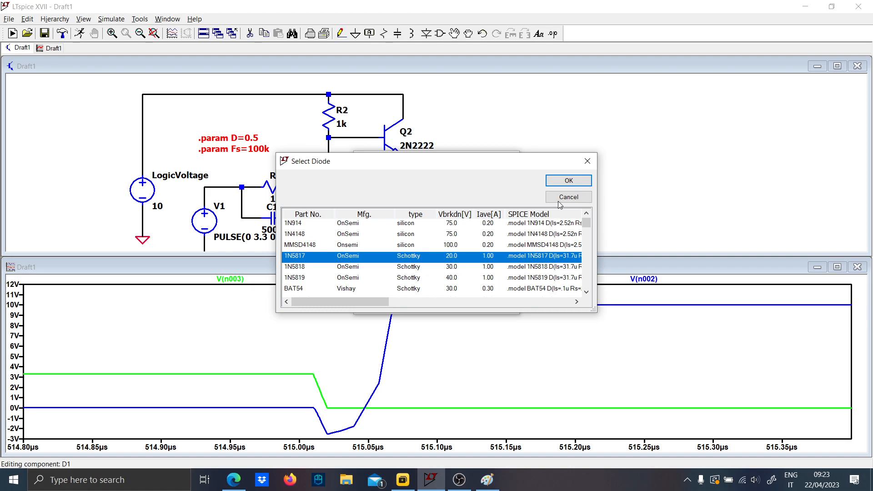
click(568, 181)
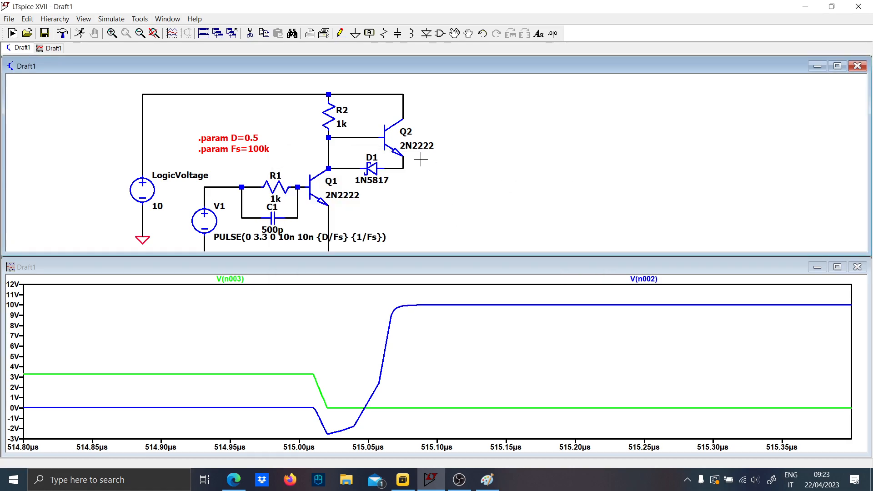
Draw a horizontal output wire extending away from the node between D1 and Q2's emitter
key(F3)
click(403, 168)
click(464, 170)
key(Escape)
mouse_move(429, 201)
mouse_down()
mouse_move(460, 151)
mouse_move(415, 167)
mouse_up()
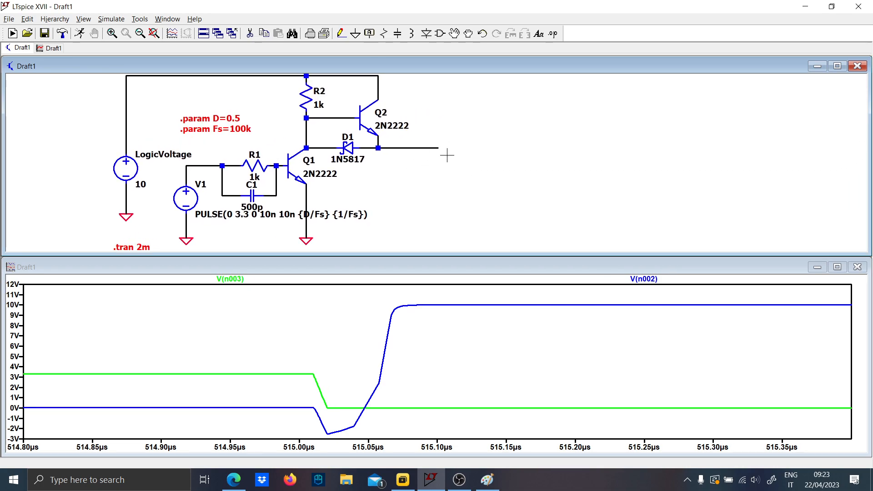
Run the simulation and plot the output voltage at Q2's emitter, zoomed in on an edge between about 474.8 and 476.0 µs
click(79, 33)
click(421, 147)
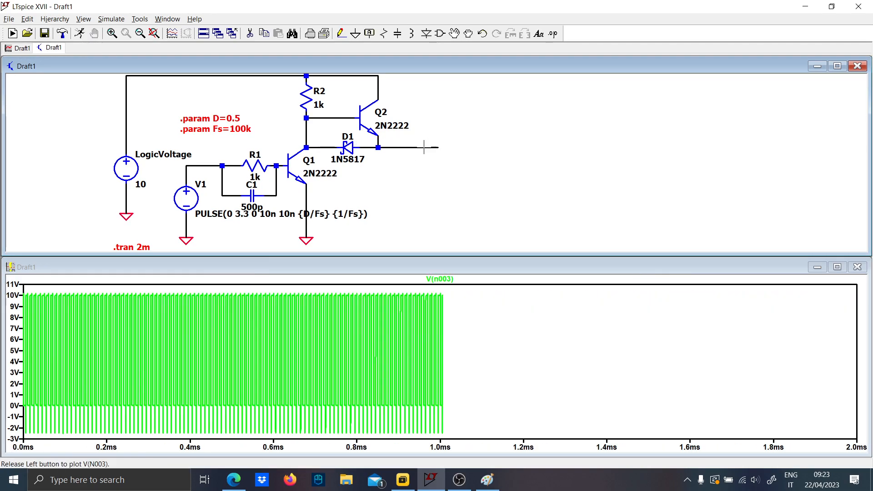
drag(216, 291, 243, 437)
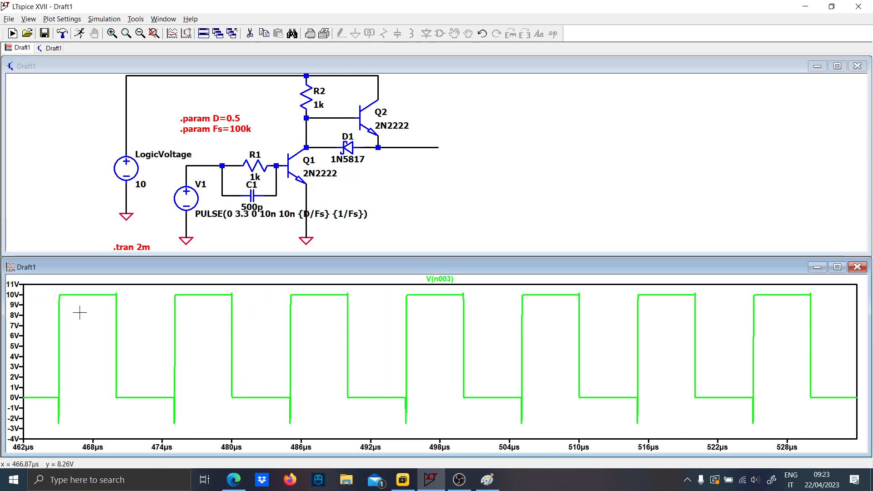
drag(172, 399, 189, 430)
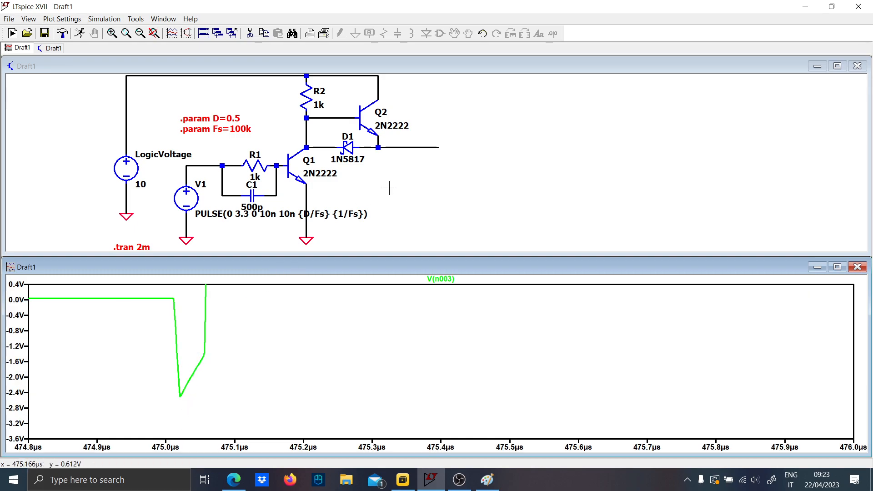
Restore the full 2 ms view and plot the V1 input, Q2 base node and output voltages for comparison
right_click(336, 343)
click(377, 185)
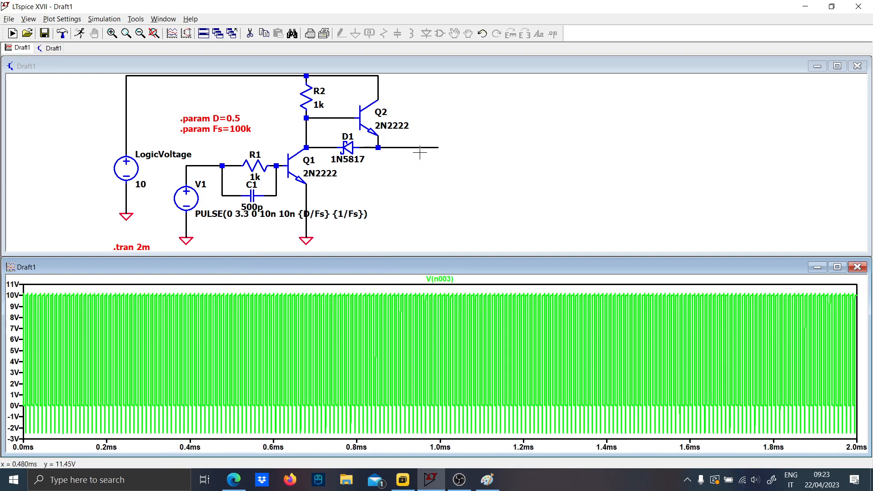
click(198, 169)
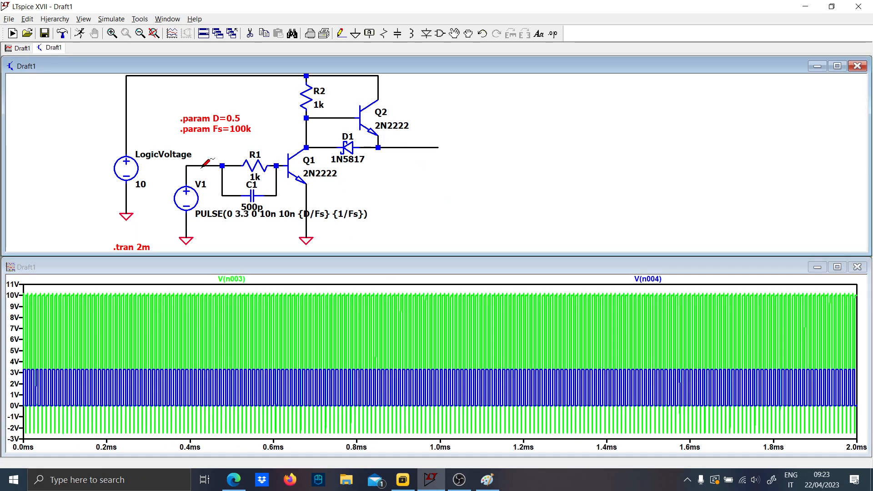
click(329, 147)
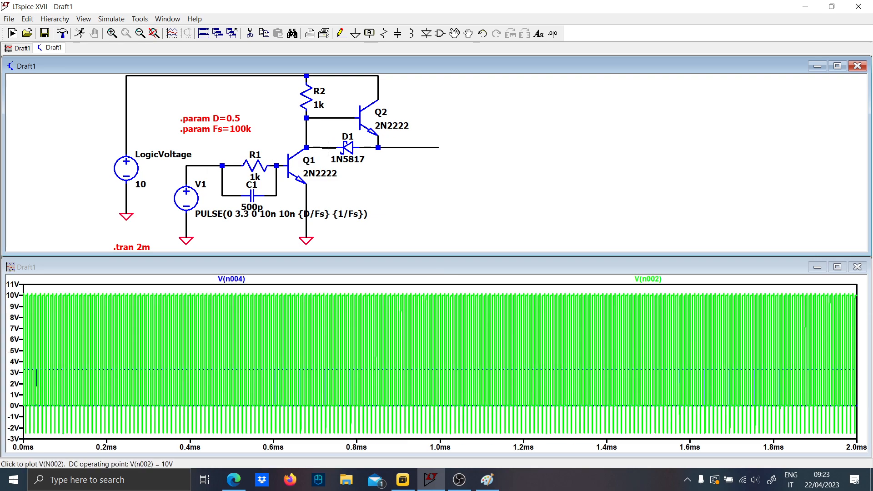
click(329, 148)
click(366, 147)
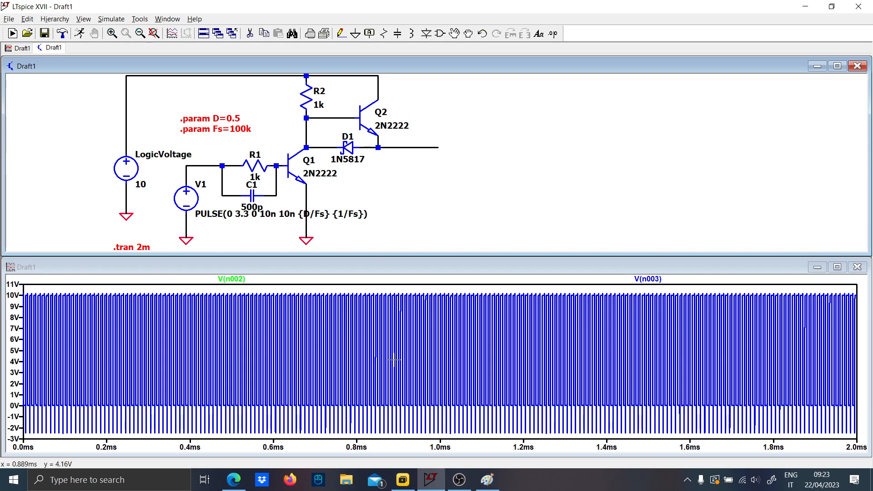
Plot the current through diode D1 and clear that trace from the plot
drag(417, 173, 390, 180)
click(315, 146)
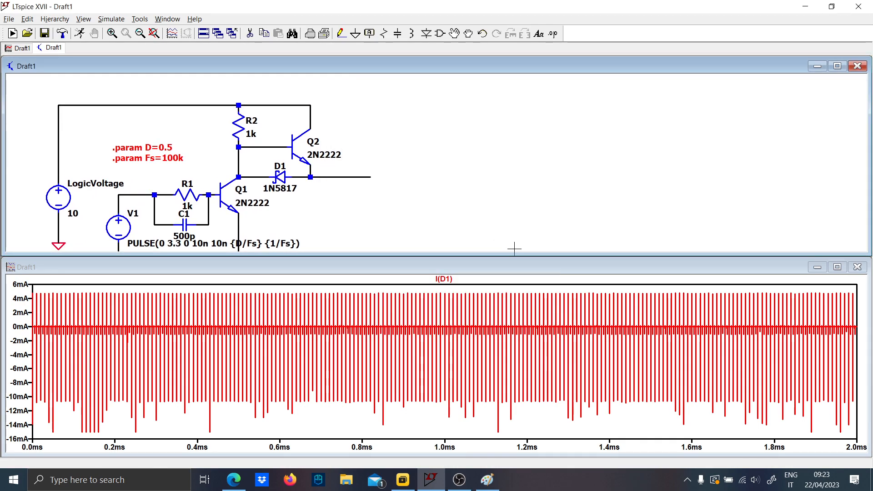
right_click(444, 279)
click(417, 321)
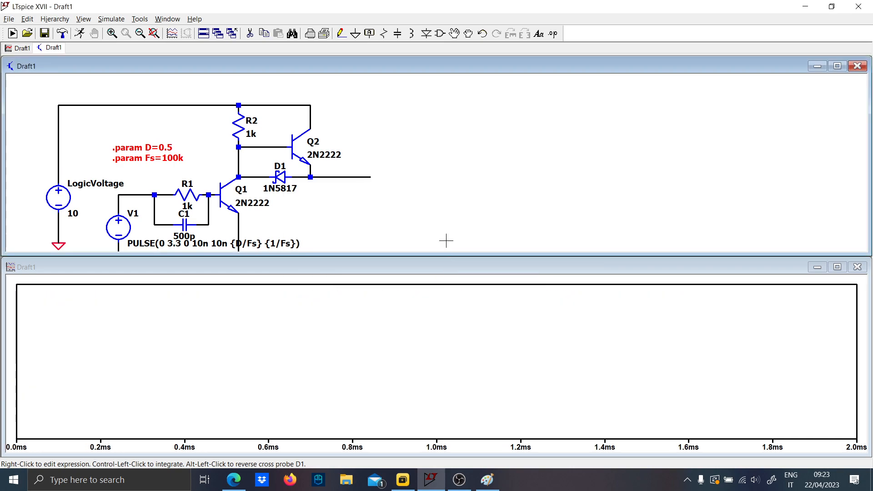
Switch to the block diagram in Paint and draw a red arrow pointing to the current amplifier block
key(F2)
key(Return)
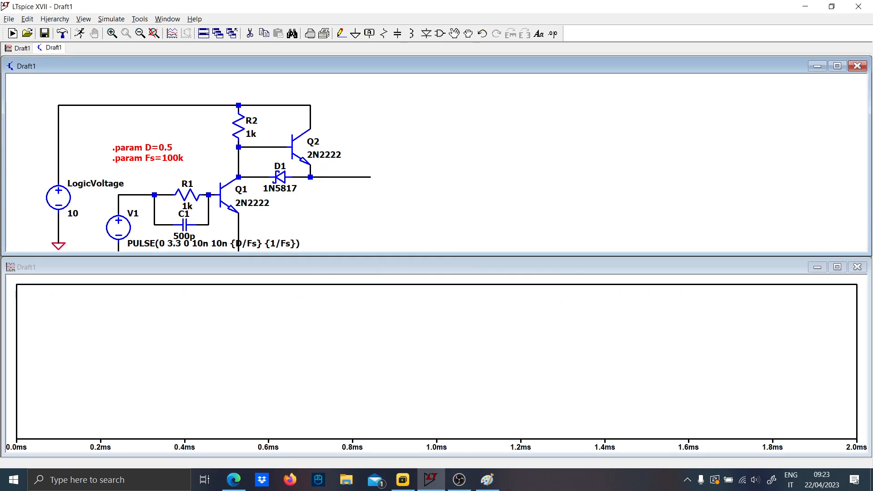
click(499, 481)
scroll(368, 255, up, 7)
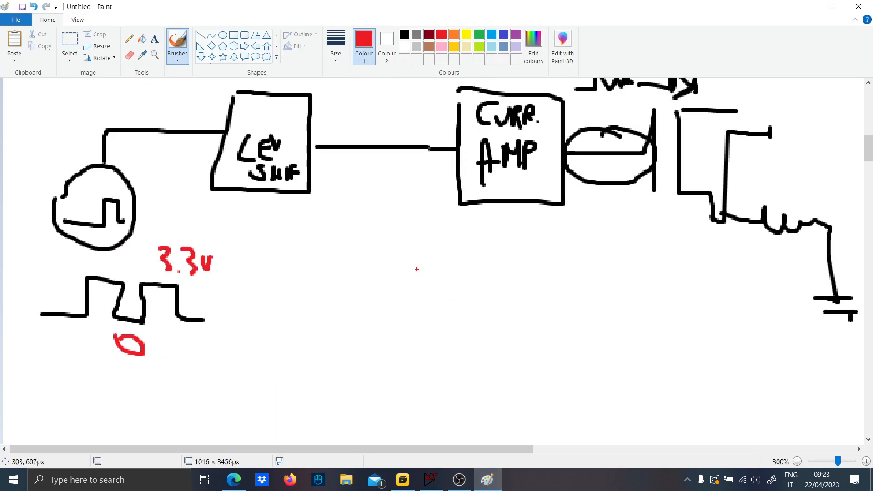
drag(408, 306, 459, 183)
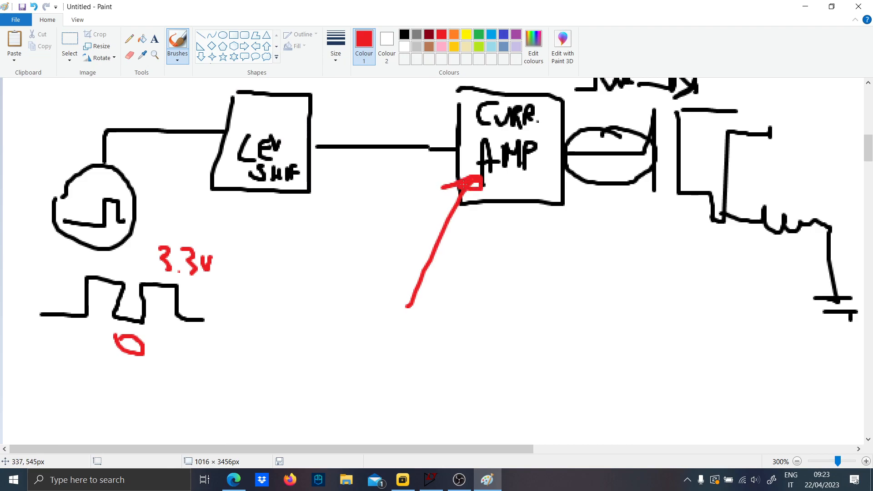
Sketch in red an input line splitting into two branches, with a PNP transistor on the lower branch
scroll(444, 193, down, 15)
mouse_move(145, 214)
mouse_down()
mouse_move(261, 212)
mouse_move(263, 154)
mouse_move(258, 312)
mouse_up()
drag(263, 184, 375, 157)
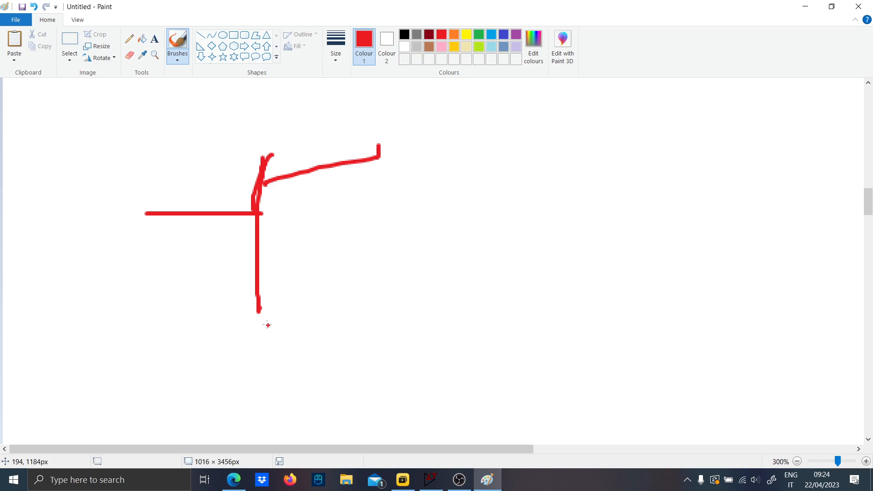
drag(268, 325, 363, 375)
drag(375, 325, 380, 421)
mouse_move(454, 330)
mouse_down()
mouse_move(387, 379)
mouse_move(438, 405)
mouse_move(443, 435)
mouse_up()
drag(456, 331, 462, 266)
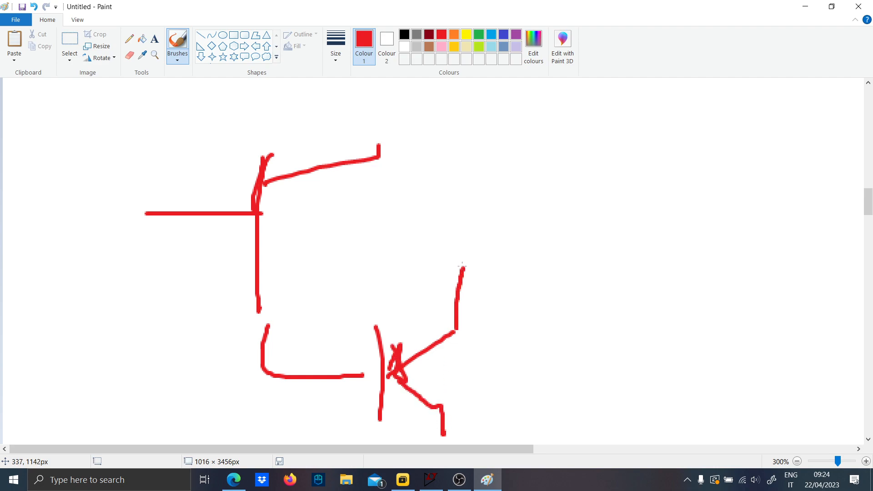
Sketch a red NPN transistor on the upper branch and join its emitter to the lower transistor
mouse_move(395, 115)
mouse_down()
mouse_move(390, 178)
mouse_move(472, 202)
mouse_move(454, 209)
mouse_up()
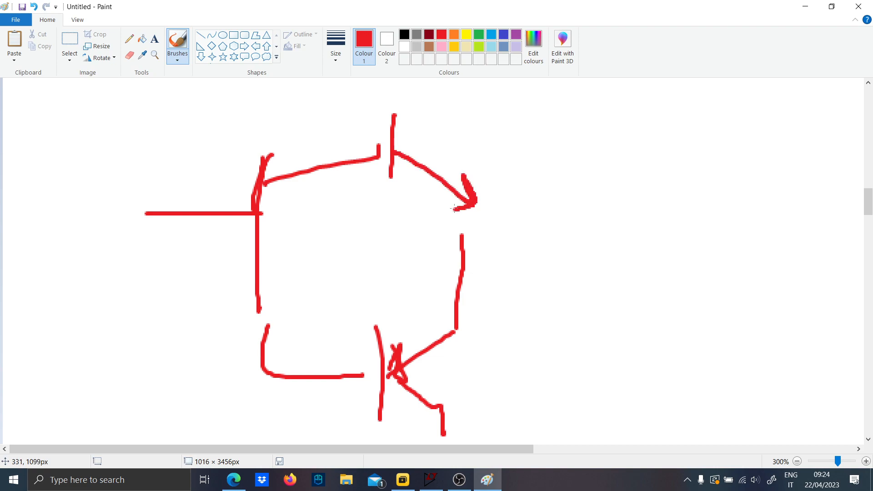
drag(400, 146, 514, 106)
scroll(495, 153, down, 2)
scroll(481, 195, up, 2)
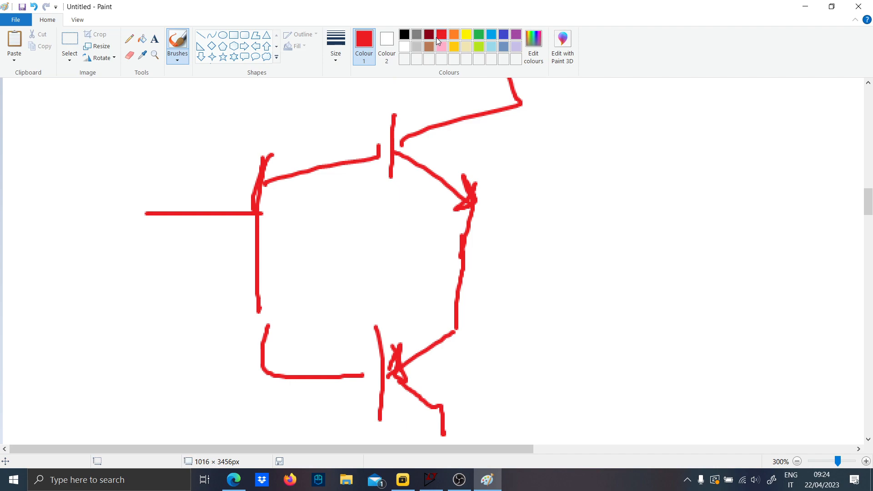
Draw a grey arrow tracing the current through the upper transistor and out to the output
click(415, 38)
drag(393, 147, 465, 240)
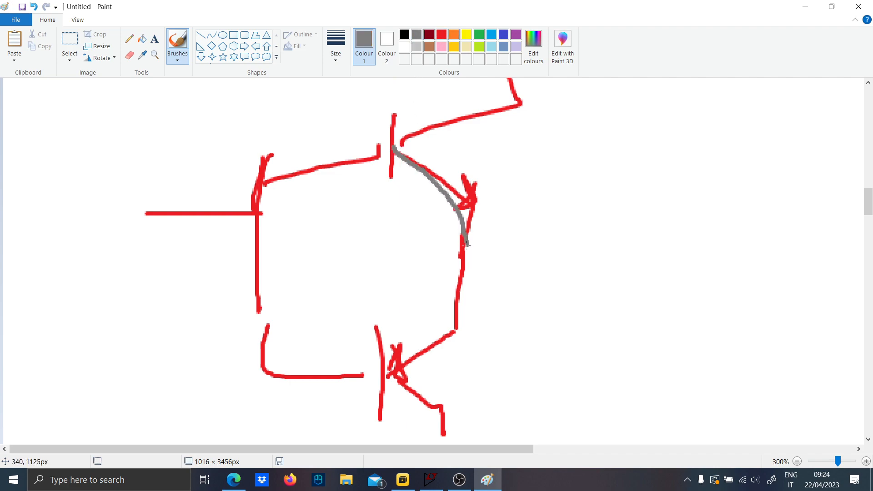
mouse_move(463, 281)
mouse_down()
mouse_move(482, 262)
mouse_move(669, 265)
mouse_up()
mouse_move(563, 238)
mouse_down()
mouse_move(621, 259)
mouse_move(541, 287)
mouse_up()
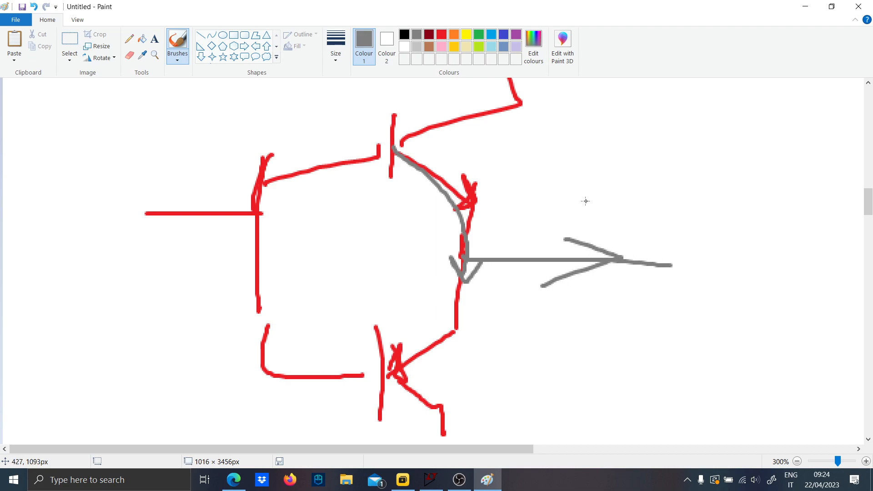
Draw a grey MOSFET symbol at the end of the output arrow
scroll(673, 230, down, 1)
scroll(672, 231, up, 1)
mouse_move(674, 232)
mouse_down()
mouse_move(676, 299)
mouse_move(691, 298)
mouse_up()
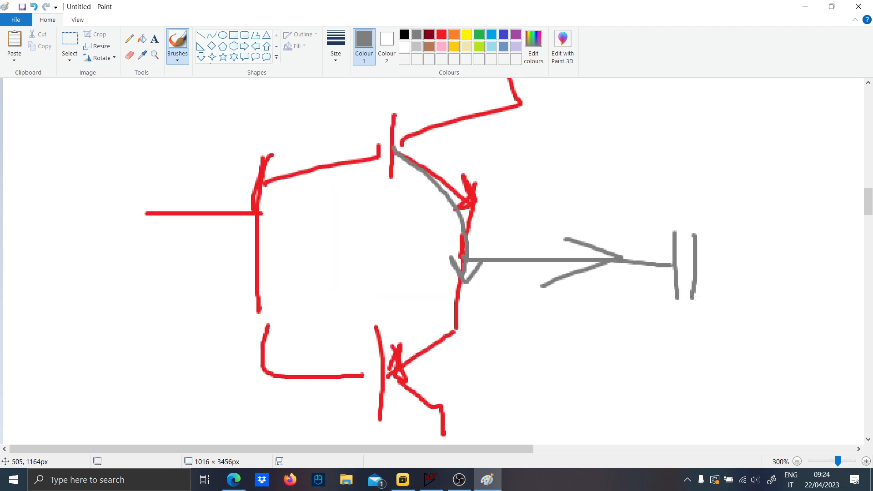
drag(696, 234, 722, 203)
scroll(504, 261, up, 2)
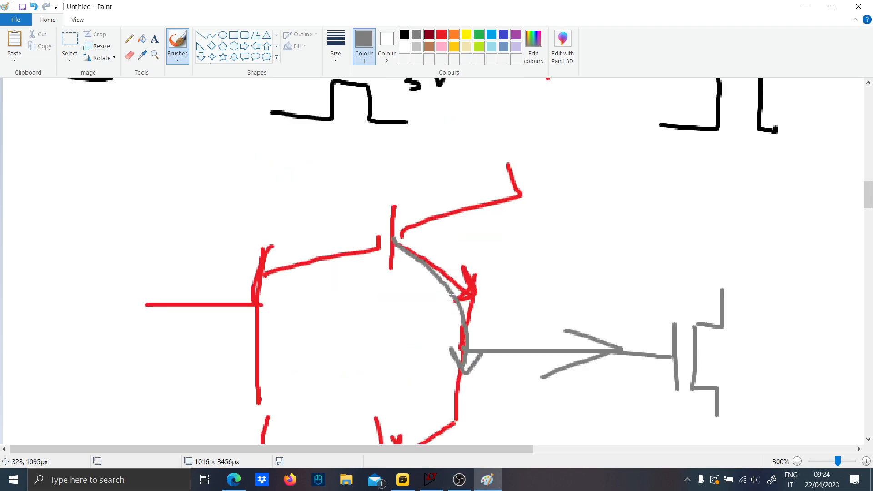
scroll(486, 269, down, 1)
Switch to LTspice, add NPN transistor Q3, and wire its collector to the supply rail and its base to the level-shifter output
click(438, 480)
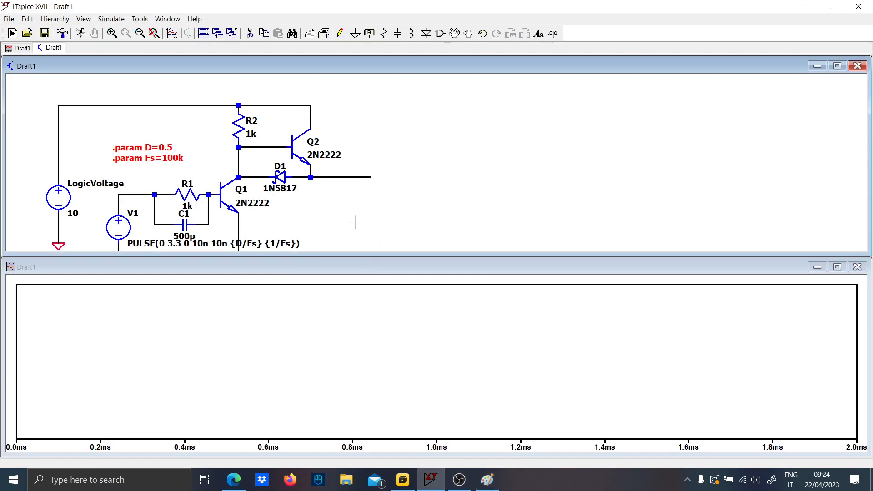
key(F2)
key(Return)
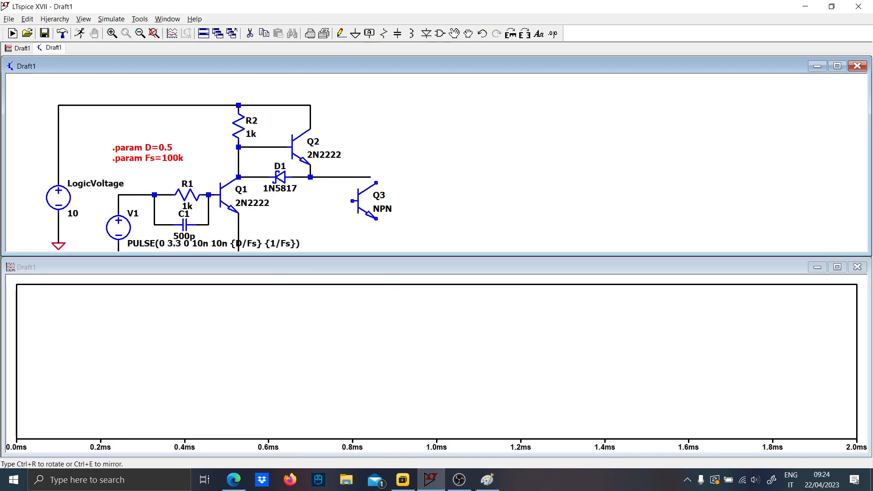
click(365, 141)
key(F3)
click(310, 105)
click(388, 123)
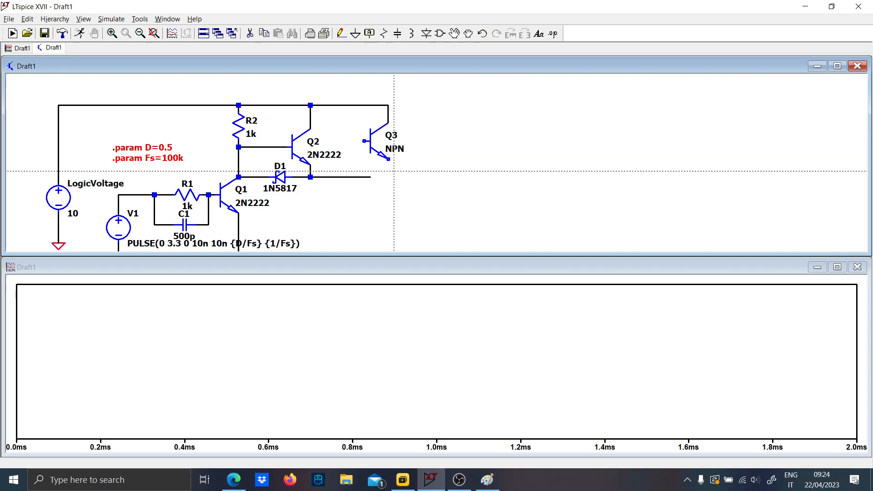
click(364, 177)
click(364, 141)
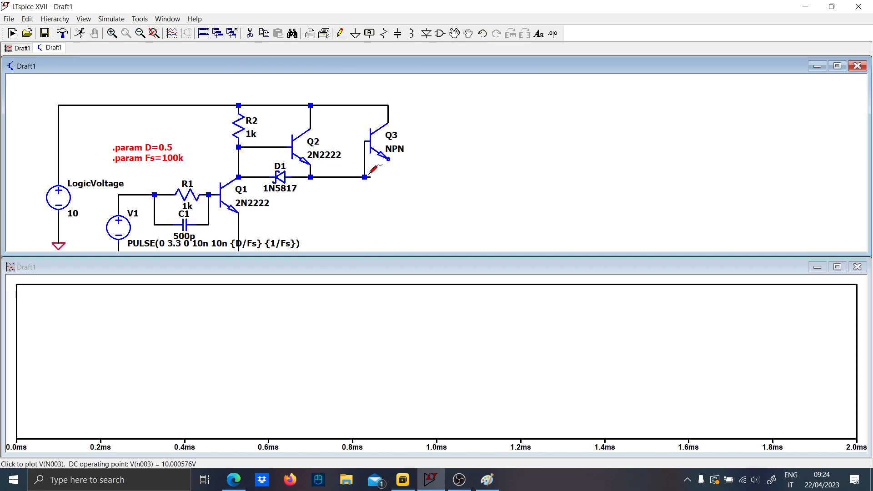
key(space)
key(Escape)
Assign the 2N2222 model to transistor Q3
right_click(377, 124)
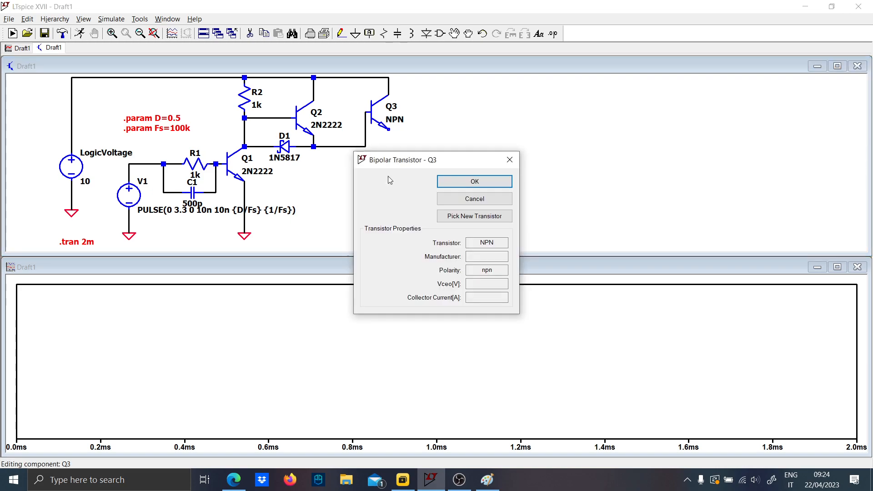
click(474, 182)
click(572, 180)
key(ctrl+c)
click(377, 118)
key(Escape)
Place a PNP transistor below Q3, oriented with its emitter at the top and its base facing Q3's base side
key(F2)
text(pnp)
key(Return)
key(ctrl+e)
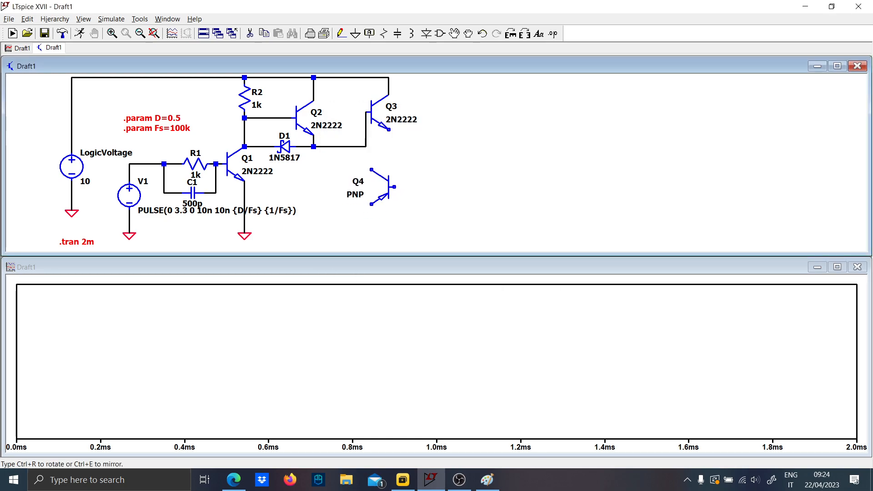
key(ctrl+r)
key(ctrl+r)
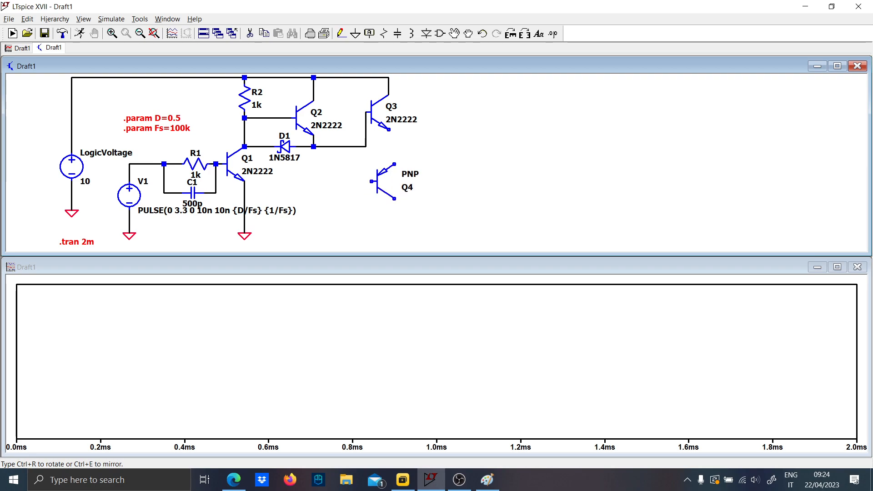
click(374, 185)
key(Escape)
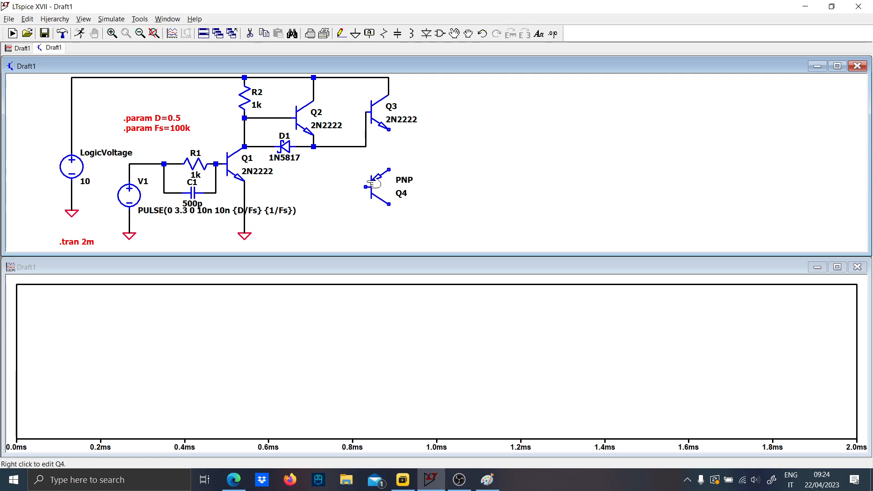
Wire Q3's emitter to Q4's emitter and connect Q4's base to the shared base node
key(F3)
click(388, 129)
click(389, 169)
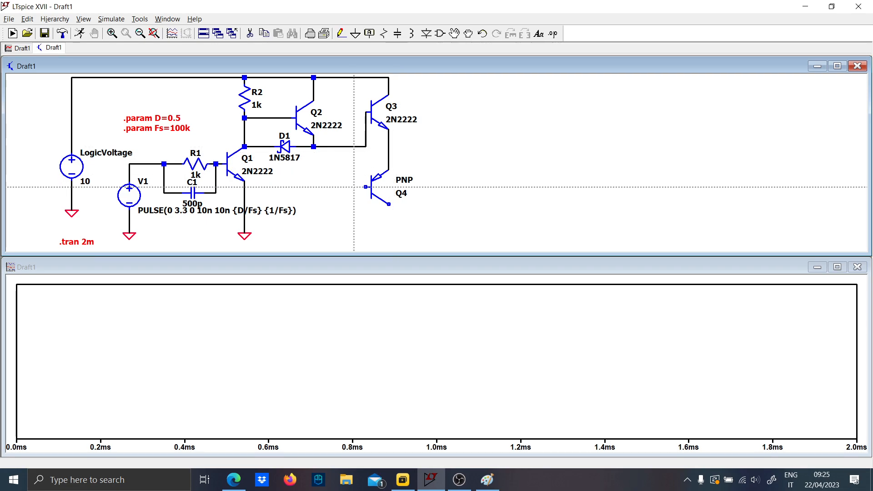
click(365, 187)
click(366, 146)
key(Escape)
Assign the 2N2907 model to Q4 and connect its collector to ground
right_click(377, 187)
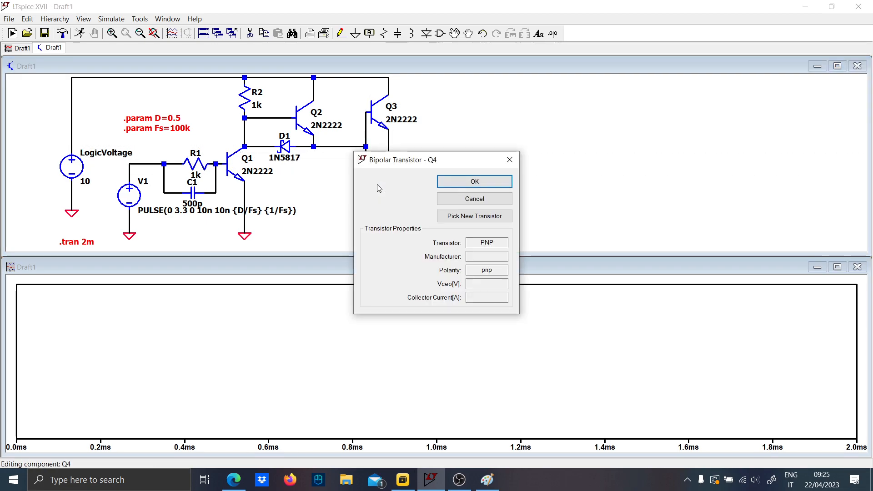
click(476, 221)
click(558, 180)
key(F3)
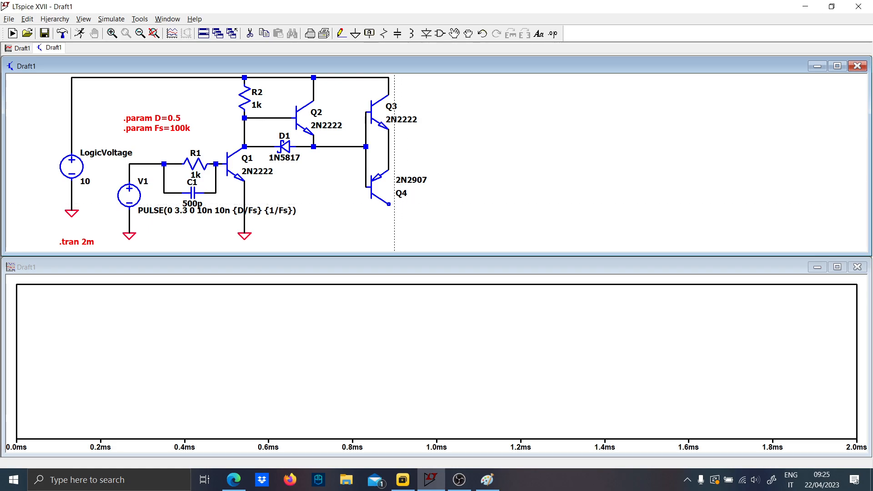
click(388, 204)
click(390, 232)
key(g)
click(390, 232)
key(Escape)
Run a horizontal output wire to the right from the junction of Q3's and Q4's emitters
scroll(392, 160, down, 1)
key(F3)
click(389, 148)
click(489, 148)
key(Escape)
key(Escape)
Place a horizontal voltage source above the output wire and set its value to 50
scroll(440, 157, down, 1)
mouse_move(476, 147)
mouse_down()
mouse_move(406, 168)
mouse_move(479, 159)
mouse_move(461, 166)
mouse_up()
key(F2)
text(voltage)
key(Return)
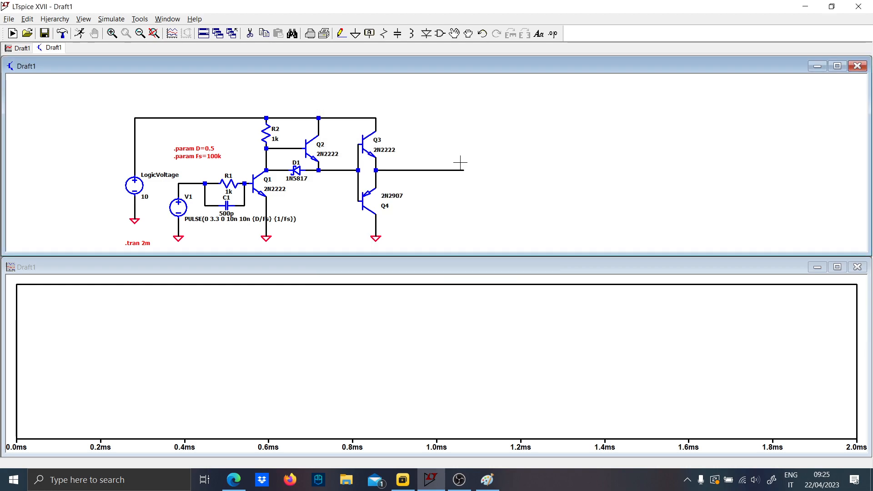
key(ctrl+r)
click(435, 101)
scroll(434, 101, up, 1)
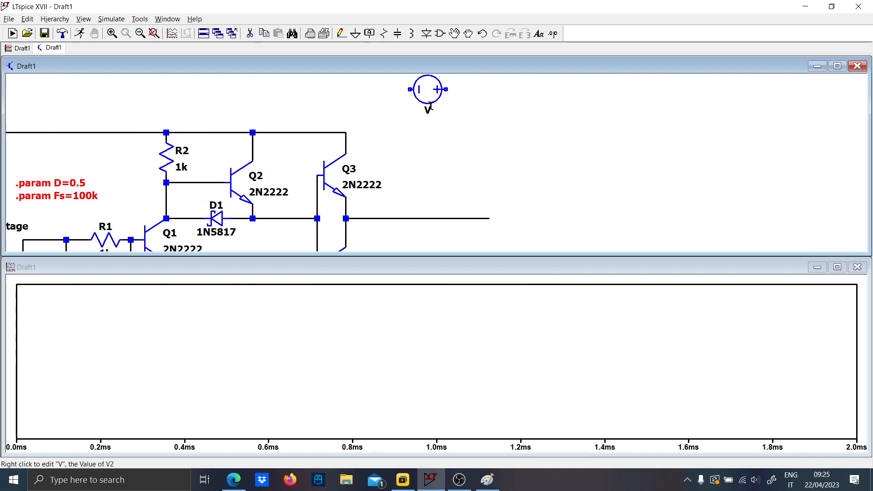
right_click(429, 109)
text(50)
key(Return)
Wire the negative terminal of the 50 V source to a rotated ground symbol
key(F3)
click(395, 90)
key(g)
key(ctrl+r)
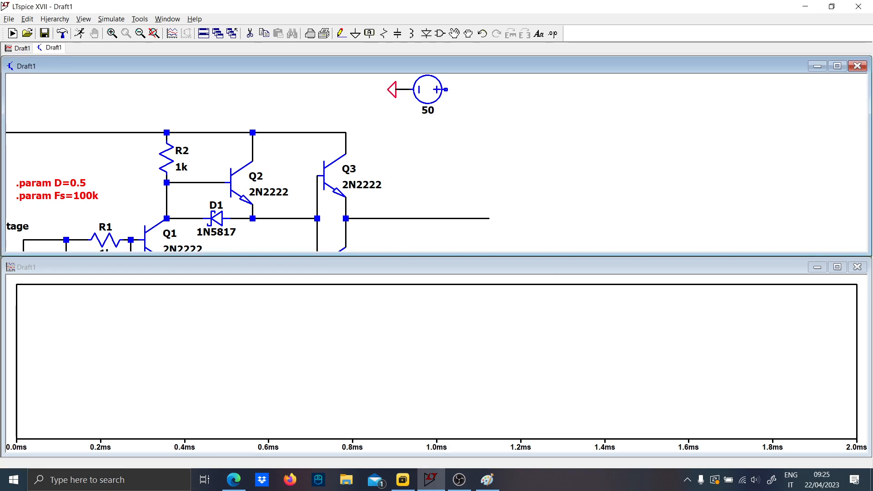
click(396, 89)
key(Escape)
Route a wire from V2's positive terminal around beneath the source and end it with a rotated ground symbol
scroll(448, 128, down, 1)
drag(452, 105, 429, 124)
key(F3)
click(422, 115)
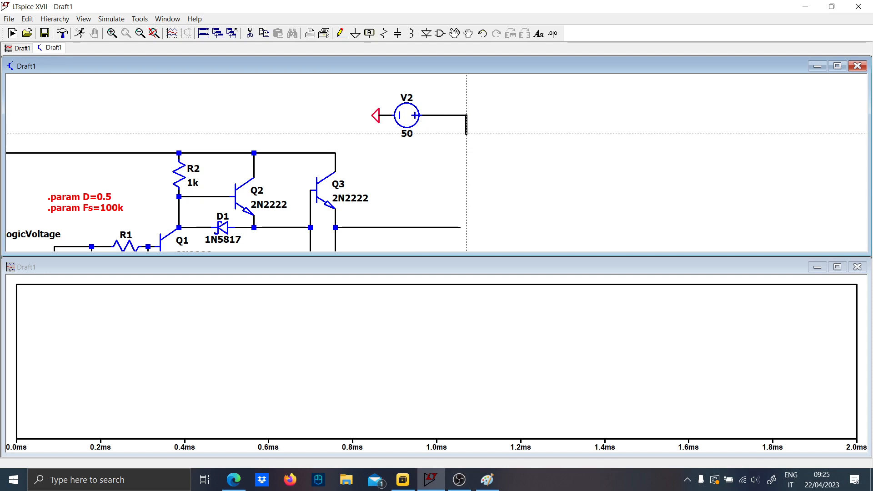
click(466, 147)
click(385, 146)
key(g)
key(ctrl+r)
click(385, 146)
Insert a horizontal capacitor into the wire beneath V2 and set its value to 10u
key(c)
key(ctrl+r)
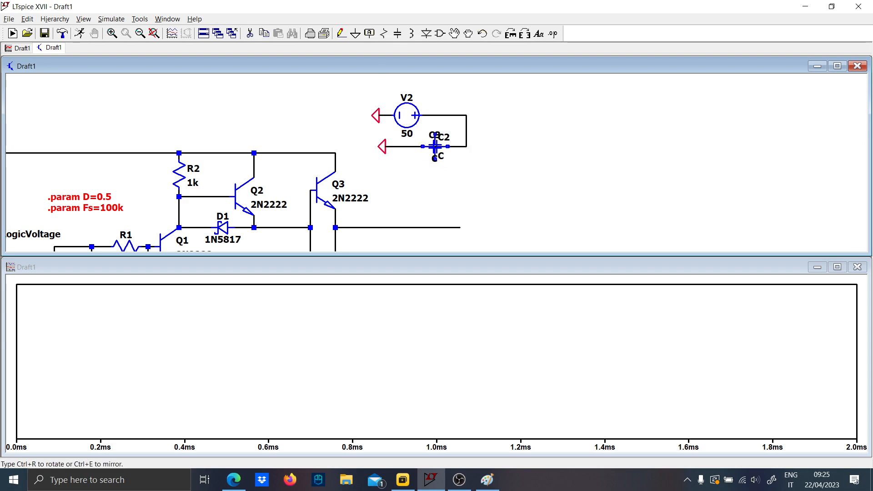
click(434, 146)
key(Escape)
right_click(434, 157)
text(108)
key(Return)
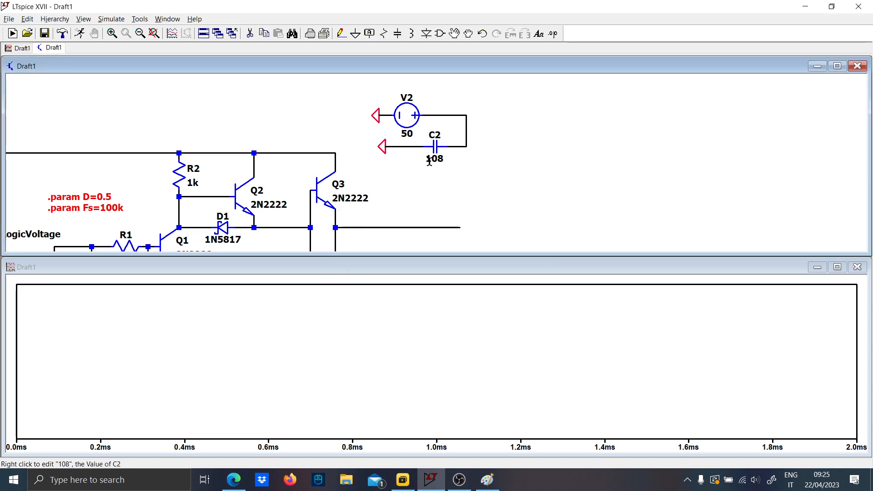
right_click(428, 160)
text(10)
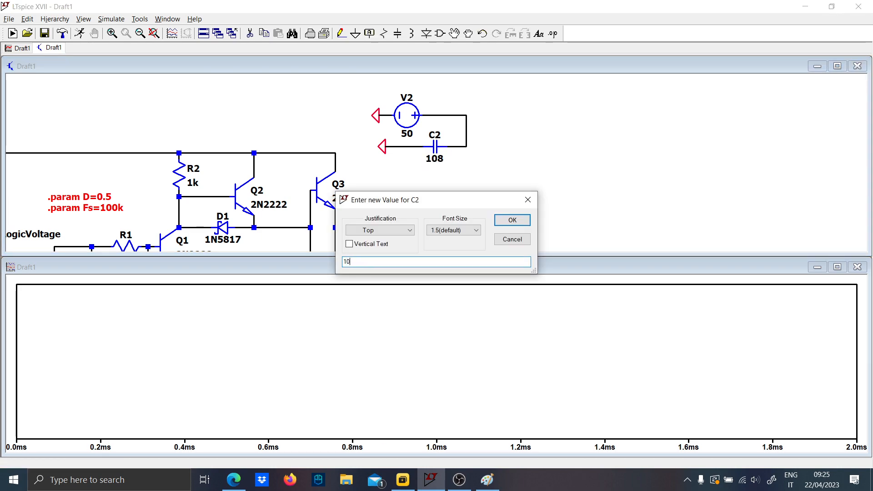
text(u)
key(Return)
Move V2 and C2 with their wires and grounds as a block, rotated upright, to the right of Q3
drag(365, 99, 524, 173)
key(ctrl+r)
scroll(400, 105, up, 1)
key(ctrl+r)
scroll(400, 105, up, 1)
key(ctrl+r)
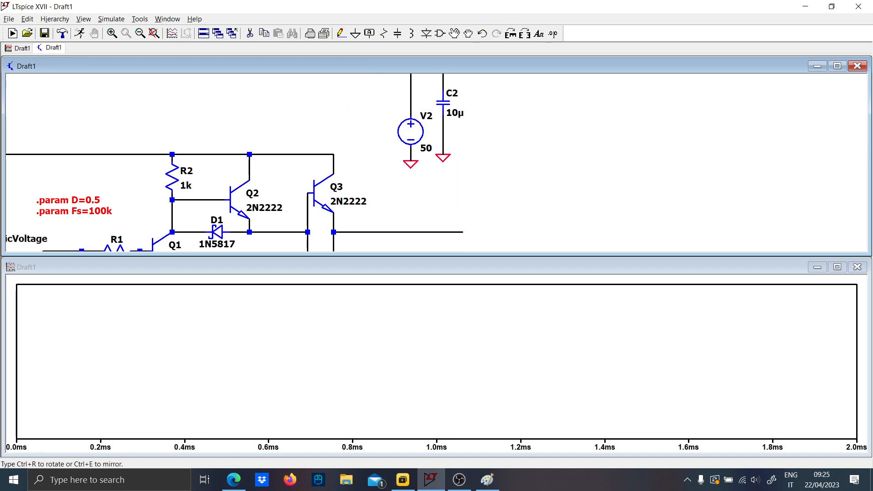
scroll(454, 157, down, 1)
click(470, 180)
Run a wire from the top of C2 to the right and down to form the MOSFET's supply connection
drag(471, 179, 432, 141)
key(F5)
scroll(396, 181, down, 1)
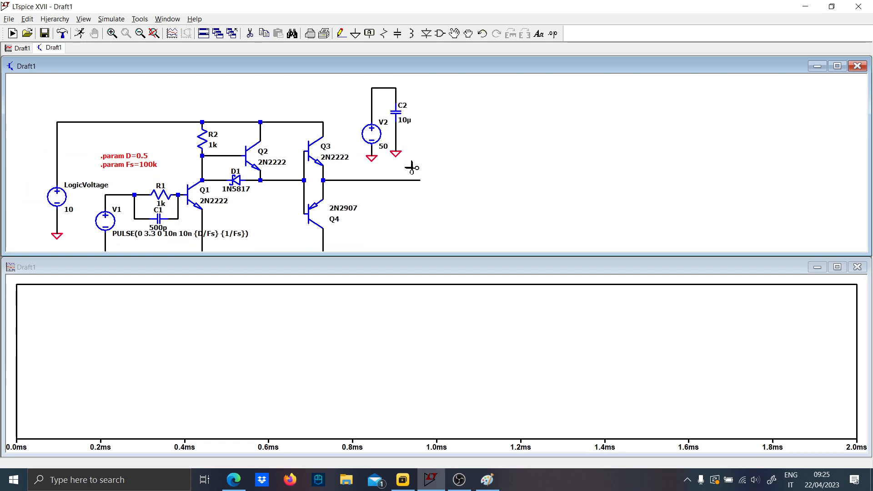
key(Escape)
drag(462, 146, 412, 165)
key(F3)
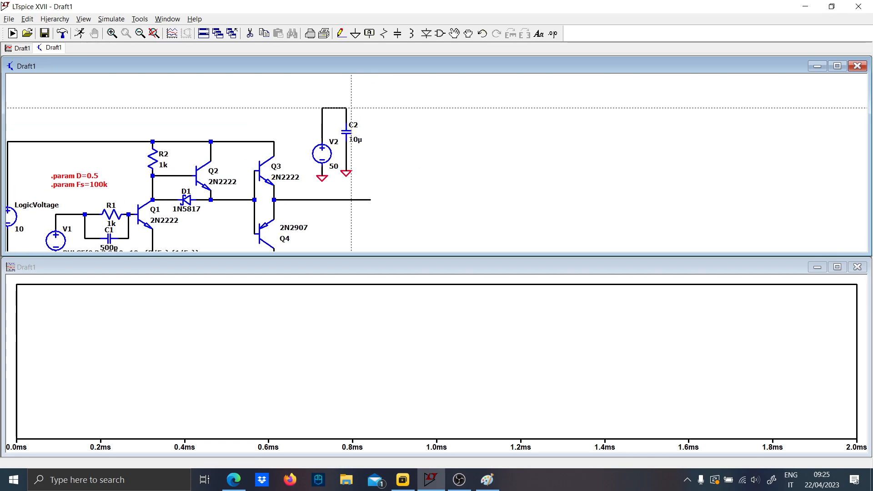
click(346, 108)
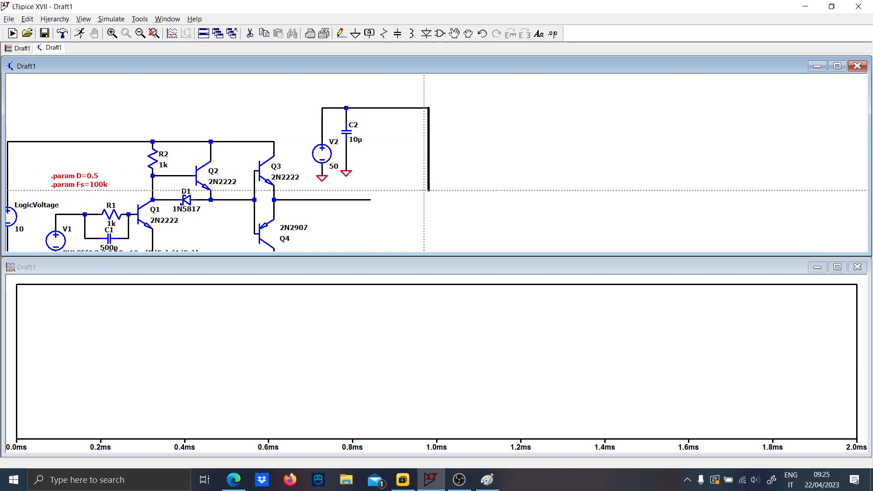
click(426, 190)
Place an nmos transistor with its drain at the lower end of the 50 V supply wire
key(F2)
text(nmos)
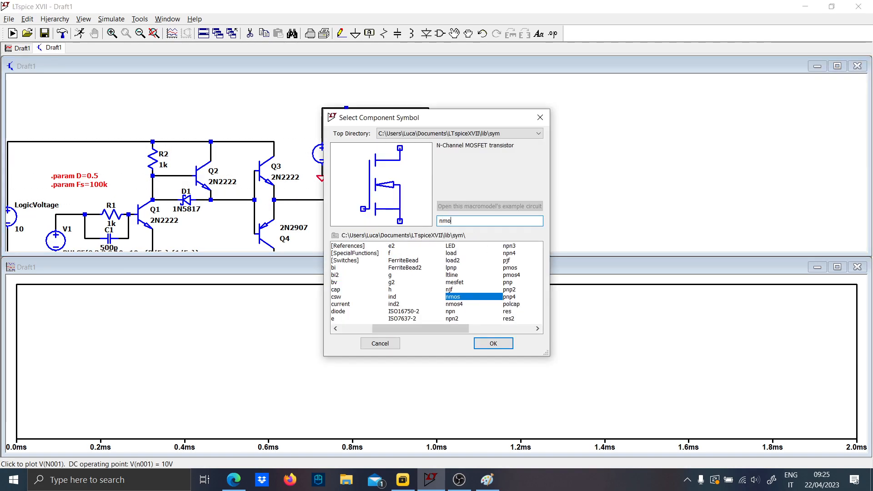
key(Return)
click(421, 204)
key(Escape)
Extend the current amplifier's output wire to the gate of M1
scroll(386, 191, down, 1)
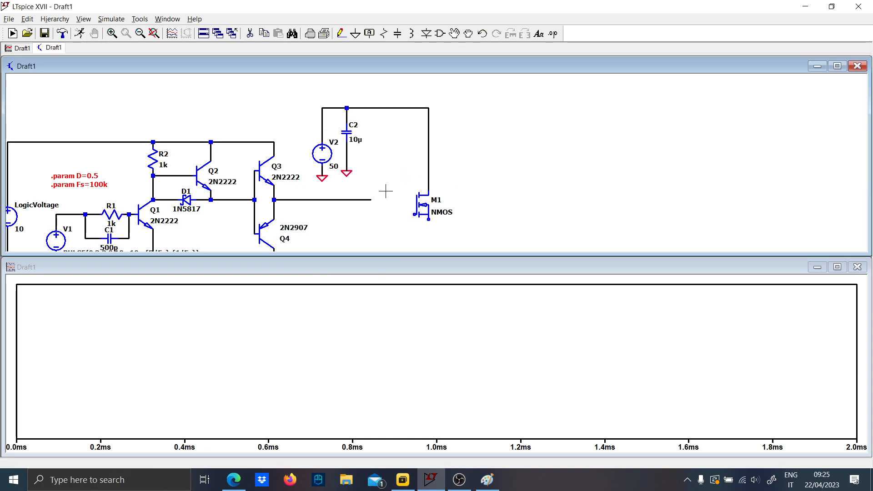
drag(386, 176, 384, 141)
scroll(384, 140, up, 1)
key(F3)
click(367, 165)
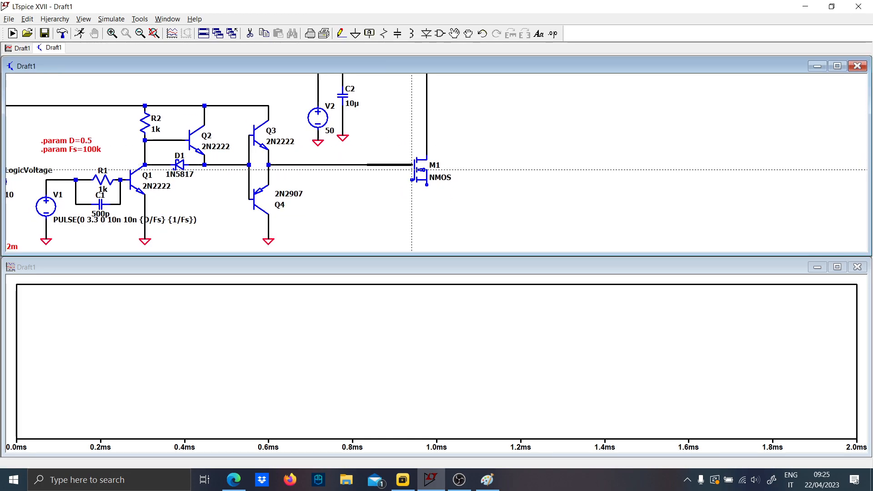
click(412, 179)
Wire M1's source downward and connect it to ground
click(427, 184)
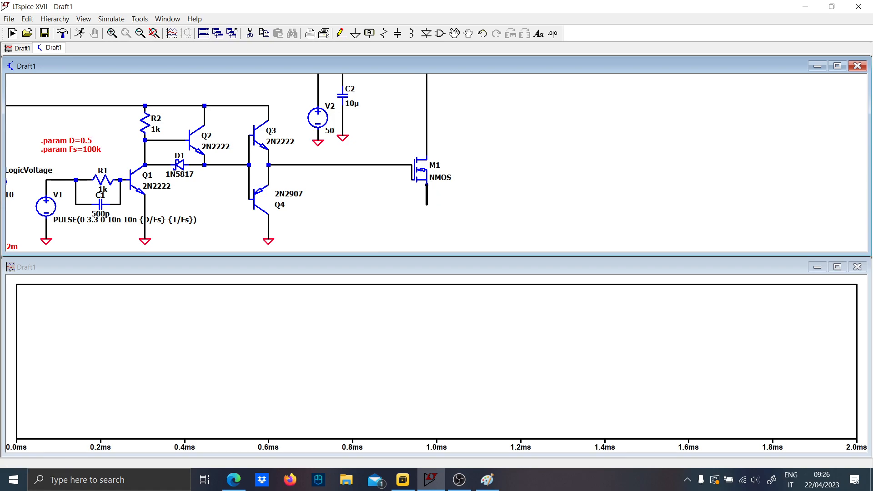
click(426, 233)
key(g)
click(426, 234)
key(Escape)
Insert a horizontal resistor into the wire between the current amplifier's output and M1's gate
key(r)
key(ctrl+r)
click(369, 165)
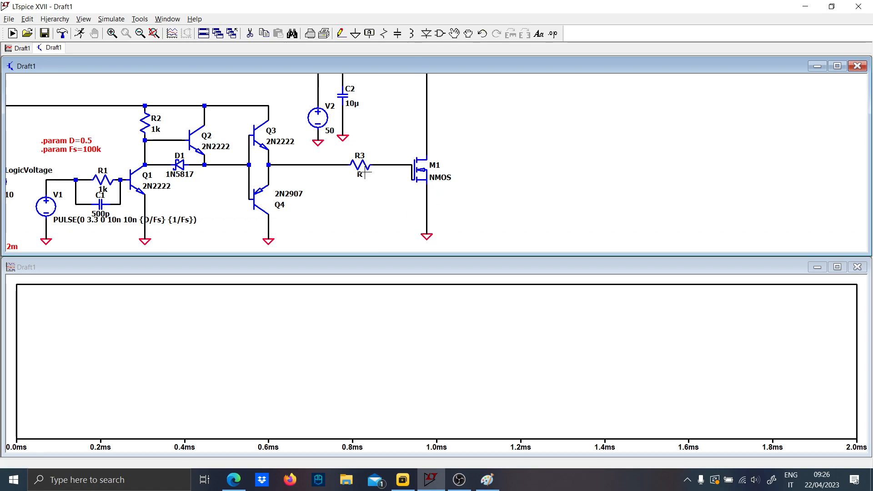
Set the resistance of gate resistor R3 to 5 ohms
right_click(361, 175)
key(Escape)
right_click(359, 174)
text(5)
key(Return)
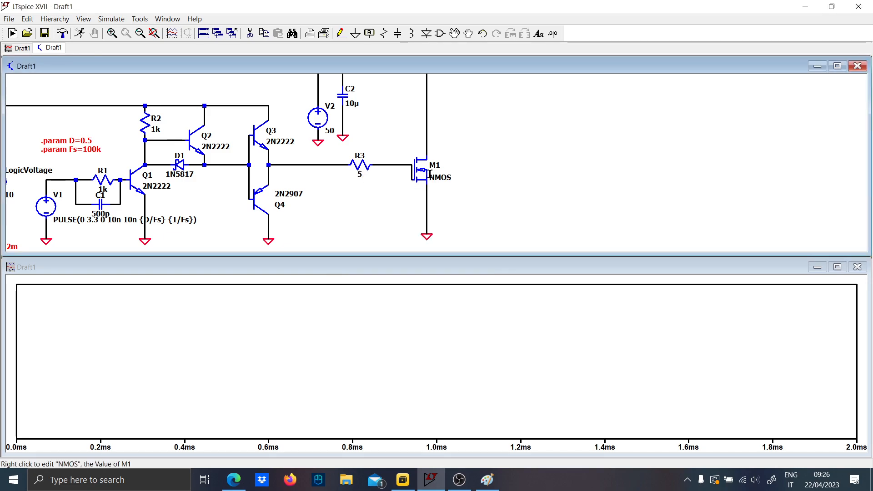
Assign the Si7336ADP model from the MOSFET library to transistor M1
right_click(420, 177)
key(Escape)
right_click(418, 176)
click(473, 207)
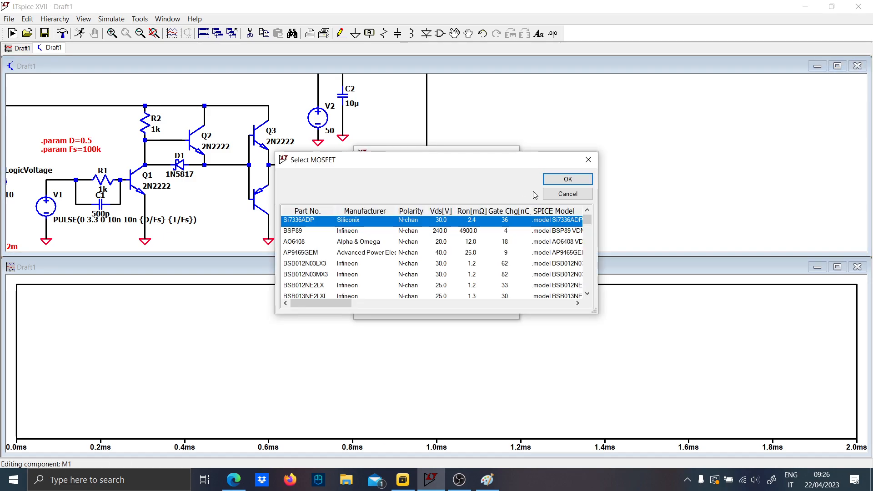
click(559, 182)
Insert a 1 ohm load resistor into the wire between the 50 V supply and M1's drain
drag(475, 165, 471, 223)
key(r)
click(423, 191)
key(Escape)
key(Return)
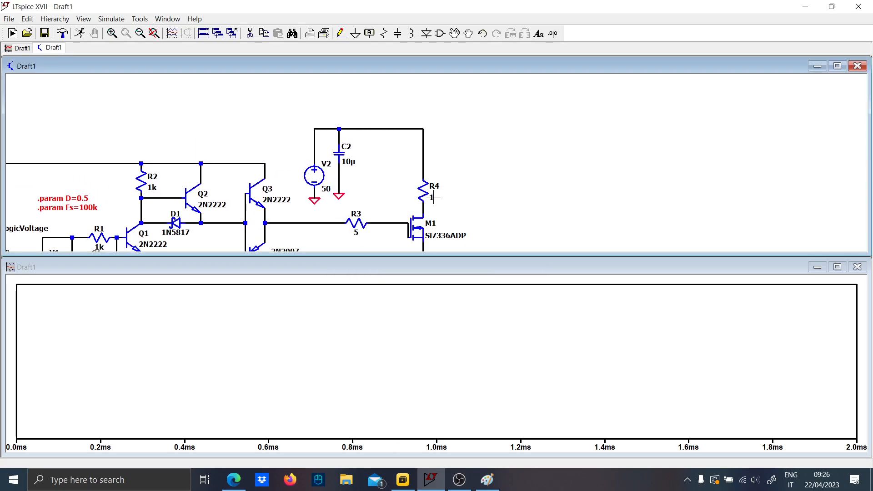
Run the simulation and plot the voltages at V1's output and at M1's gate
scroll(293, 197, down, 1)
drag(322, 204, 381, 136)
click(80, 37)
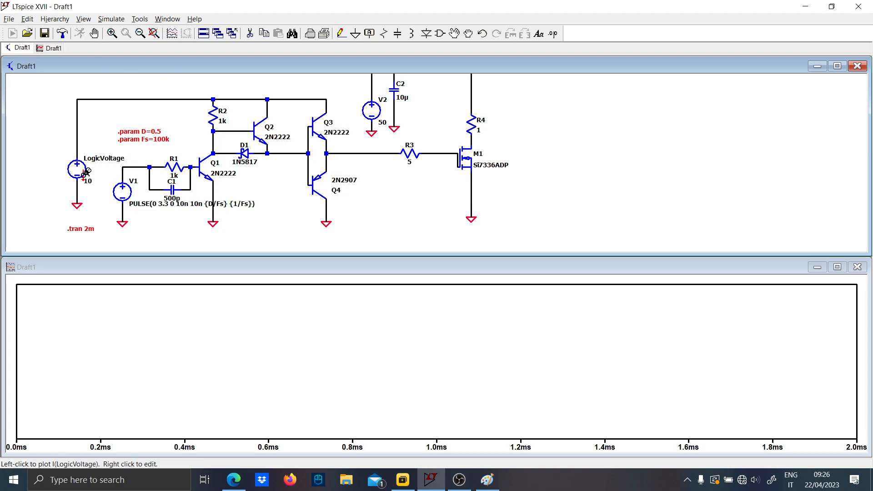
click(122, 166)
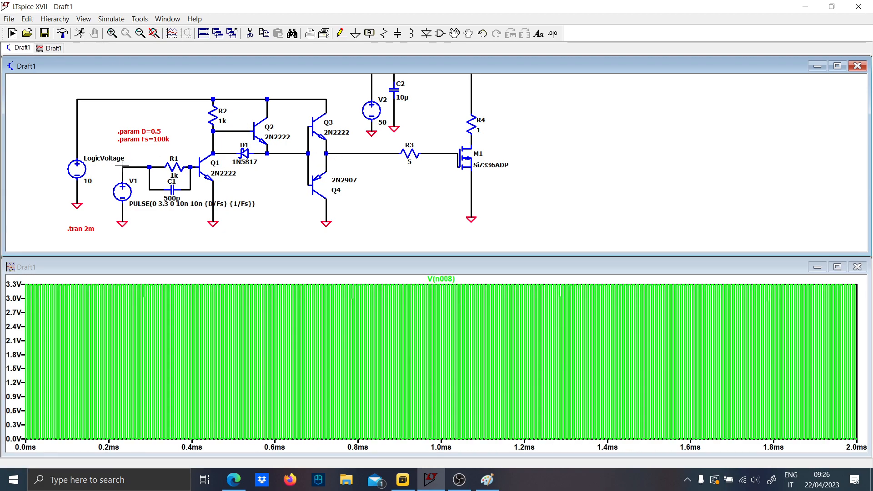
scroll(438, 152, up, 3)
click(441, 150)
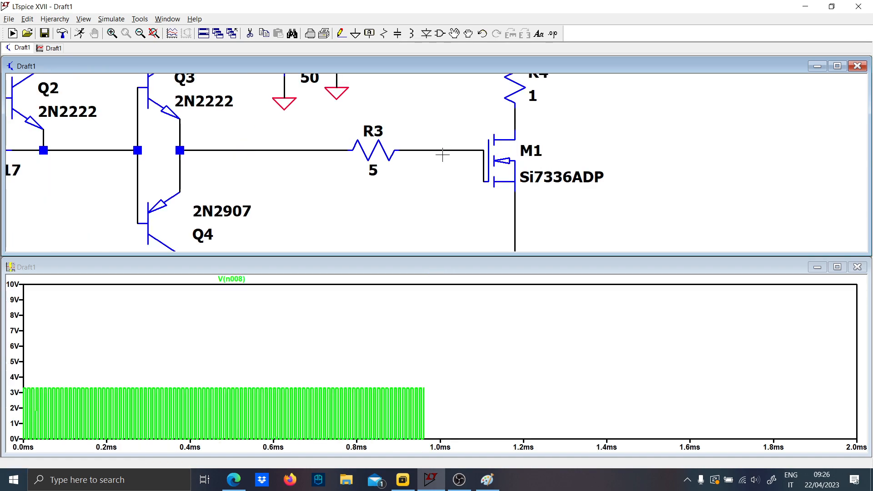
Add a short wire stub down from the node between R3 and M1's gate and label the net G
click(441, 150)
key(F4)
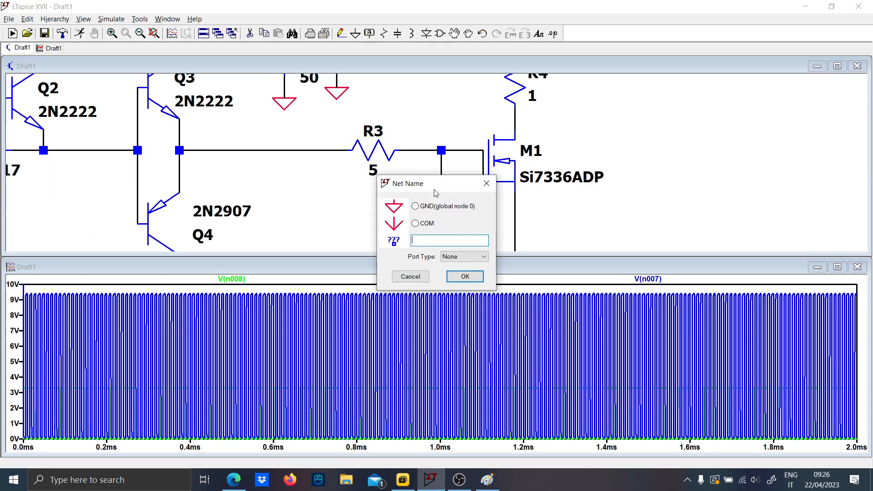
key(Return)
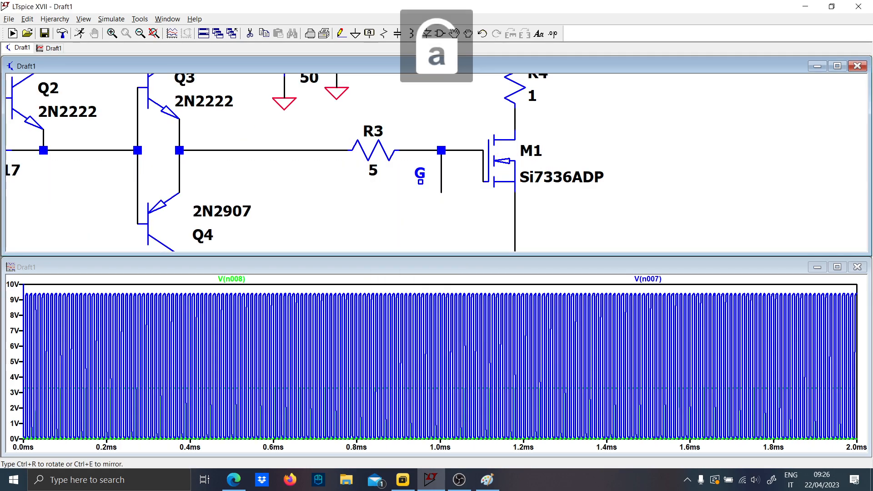
click(441, 196)
drag(437, 215, 476, 149)
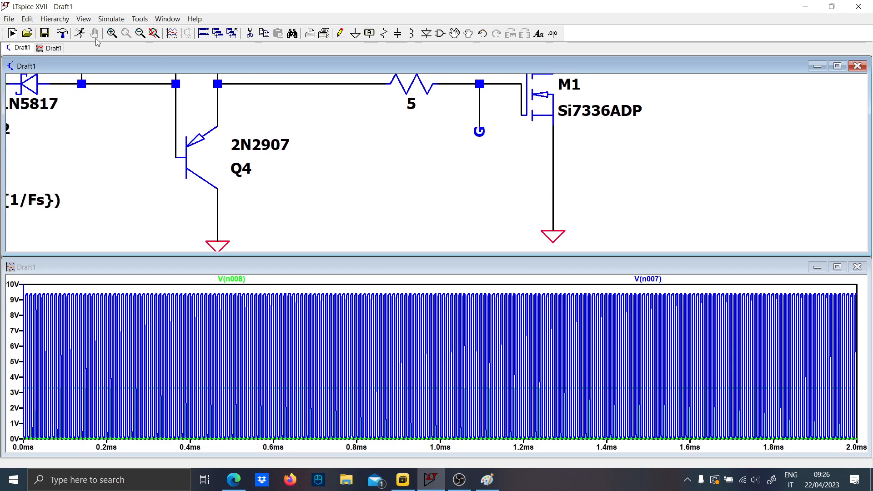
Rerun the simulation and plot V1's input pulse with gate voltage G, framed on a few cycles starting at about 72 µs
click(80, 33)
scroll(112, 146, down, 3)
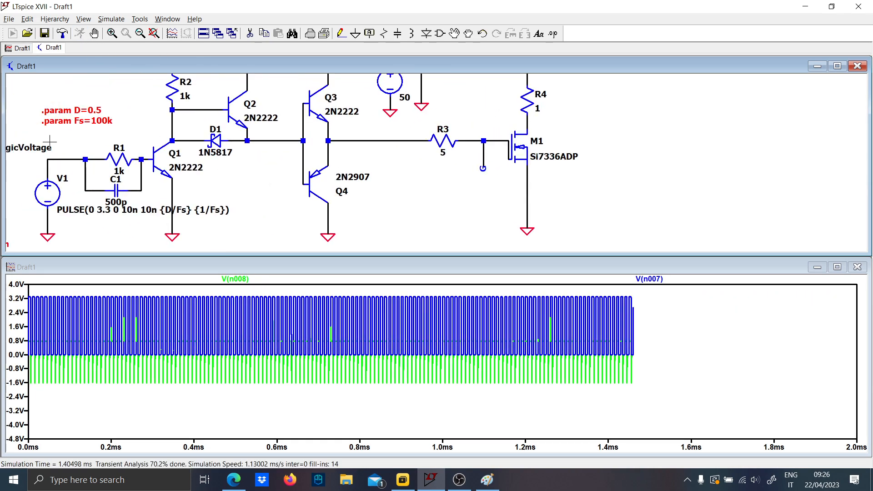
click(52, 159)
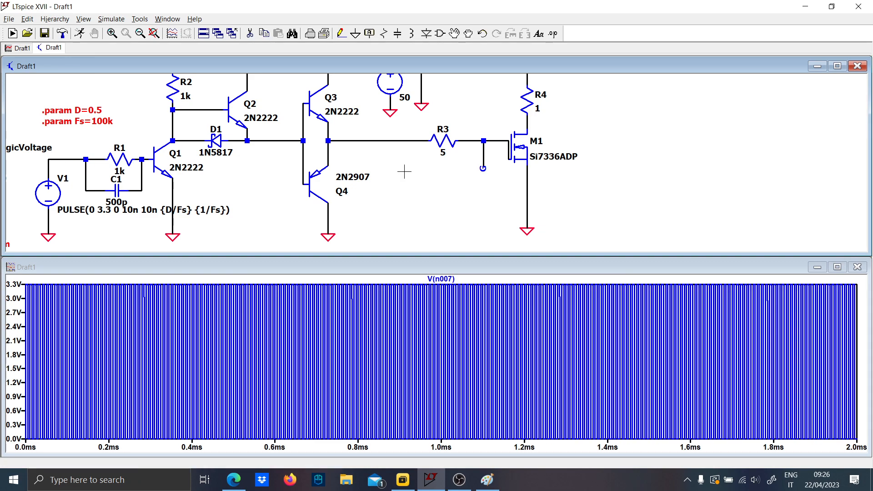
click(484, 153)
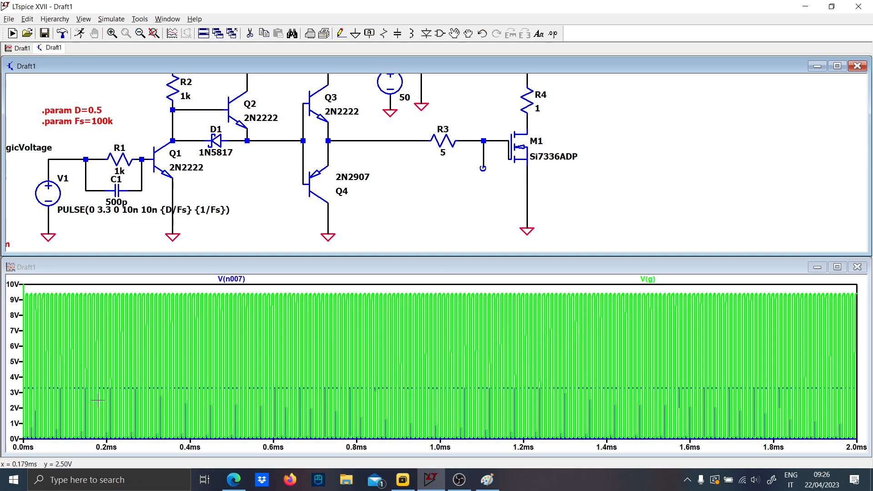
drag(109, 439, 56, 282)
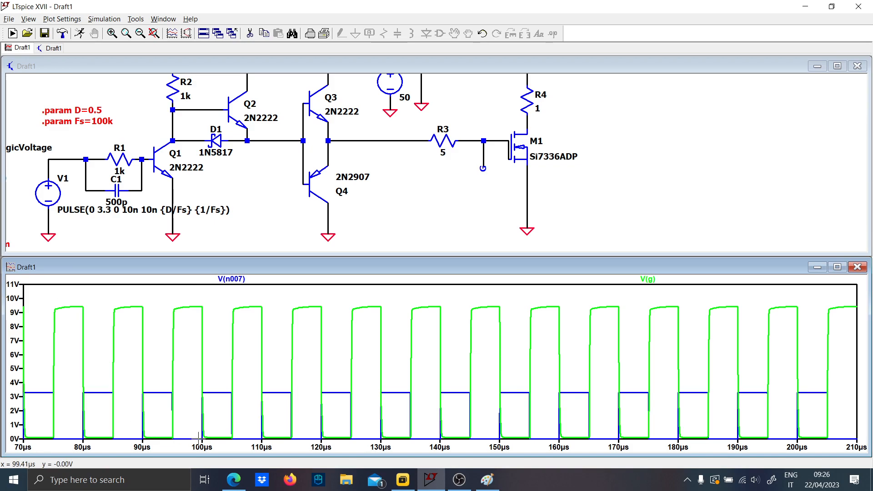
drag(234, 439, 47, 298)
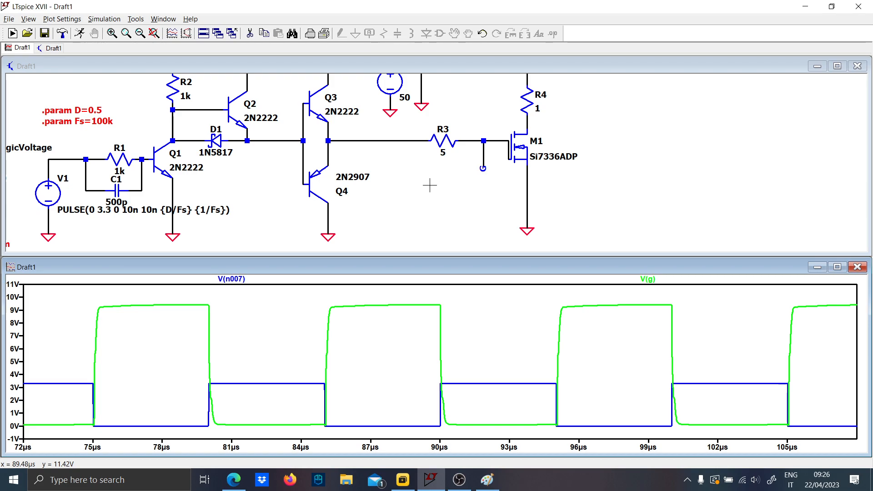
Delete the wires linking Q2's base and D1 to Q1's collector and those linking D1 and Q2's emitter to the Q3–Q4 bases
scroll(278, 233, down, 1)
drag(227, 139, 266, 182)
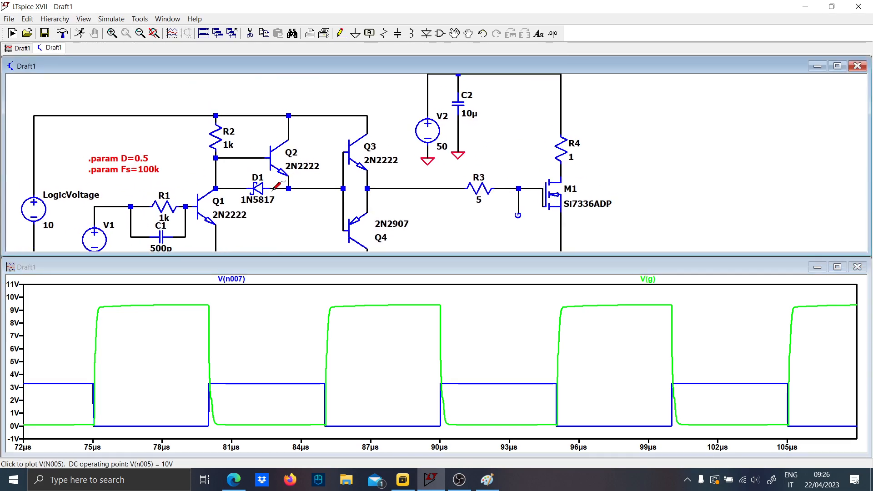
scroll(264, 180, up, 1)
key(Delete)
click(241, 147)
click(219, 188)
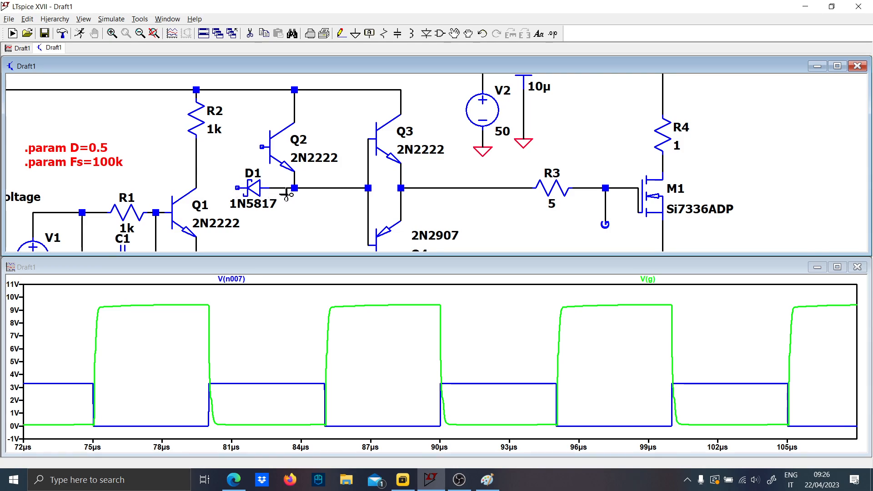
key(F3)
key(Escape)
key(Delete)
click(329, 188)
Wire the common base node of Q3 and Q4 directly to Q1's collector, bypassing Q2 and D1
key(F3)
click(368, 229)
click(221, 171)
click(196, 171)
key(Escape)
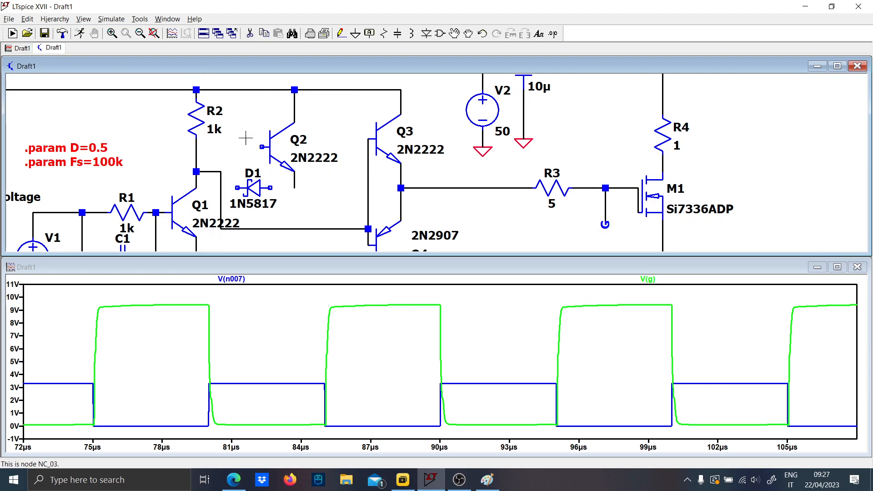
Rerun the simulation without Q2 and D1 and measure the low level of gate voltage G with a cursor
click(79, 33)
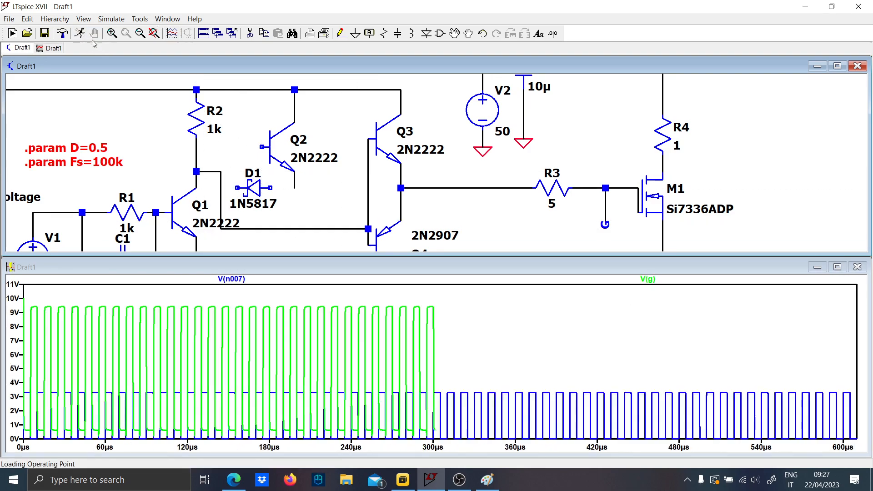
drag(107, 447, 156, 294)
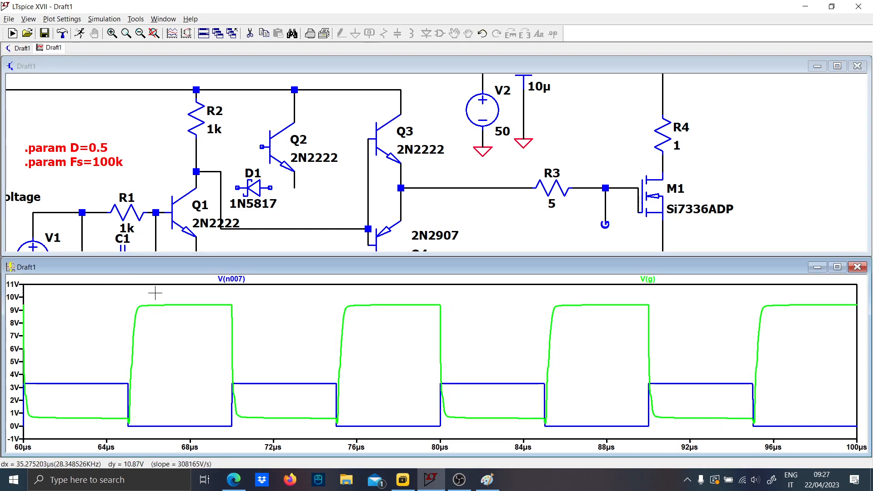
click(650, 279)
drag(439, 305, 459, 378)
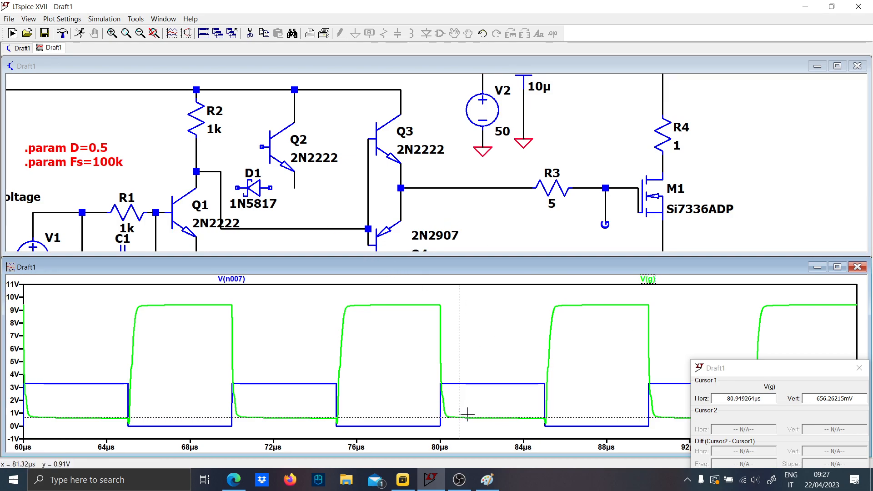
Undo the bypass wiring to restore the Q2 and D1 connections, and rerun the simulation
click(301, 209)
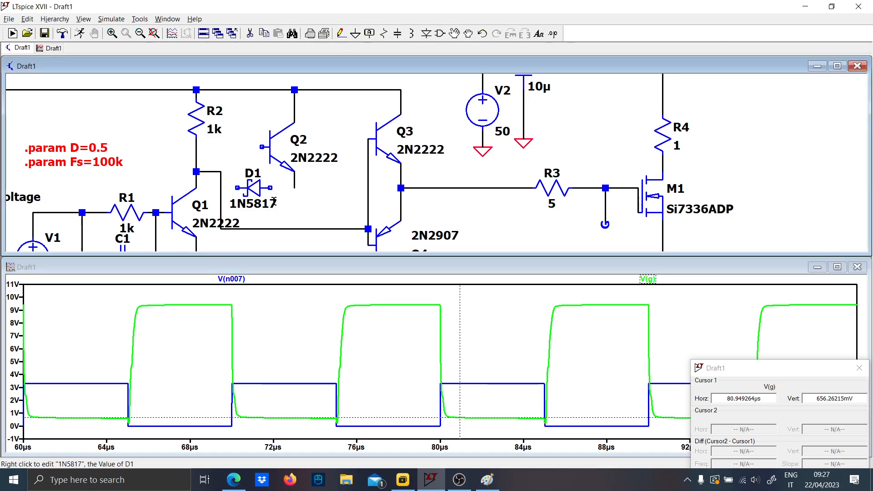
key(ctrl+z)
key(ctrl+z)
key(ctrl+z)
key(ctrl+z)
key(ctrl+z)
key(ctrl+z)
key(ctrl+z)
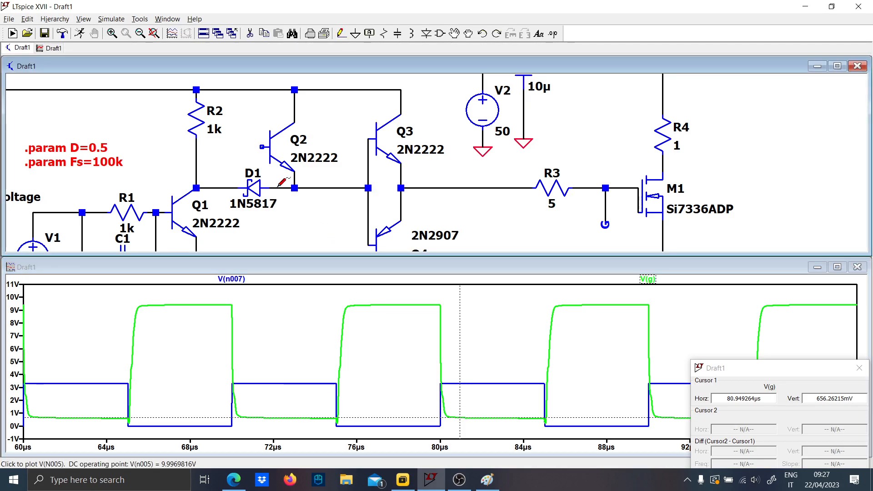
click(80, 33)
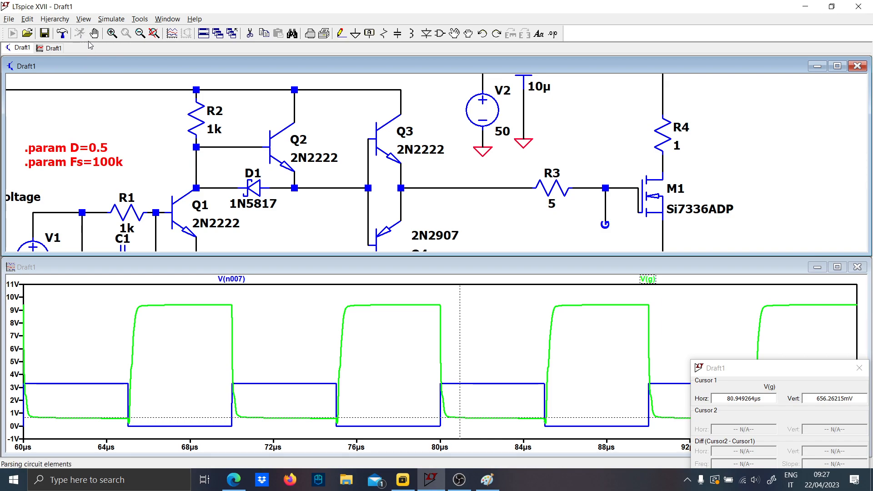
Disconnect capacitor C1 from the V1 side of R1 and zoom the existing plot to a few gate pulses
drag(242, 231, 377, 166)
scroll(207, 178, up, 4)
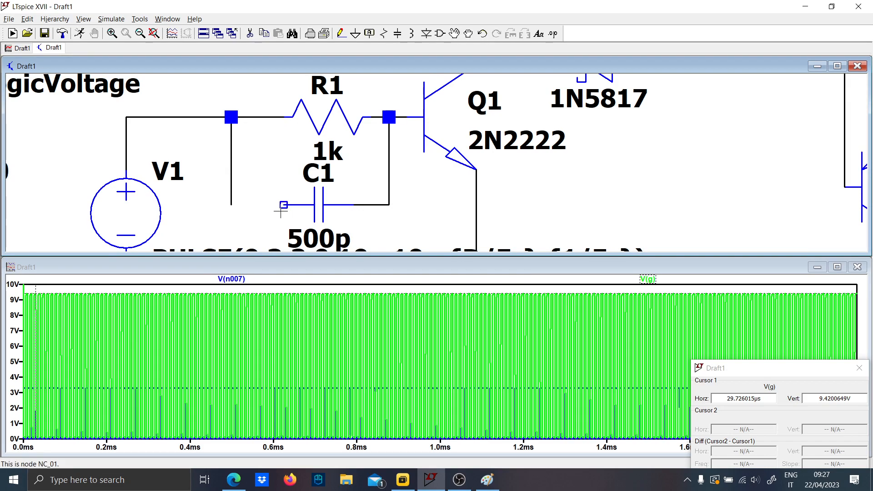
drag(220, 296, 253, 439)
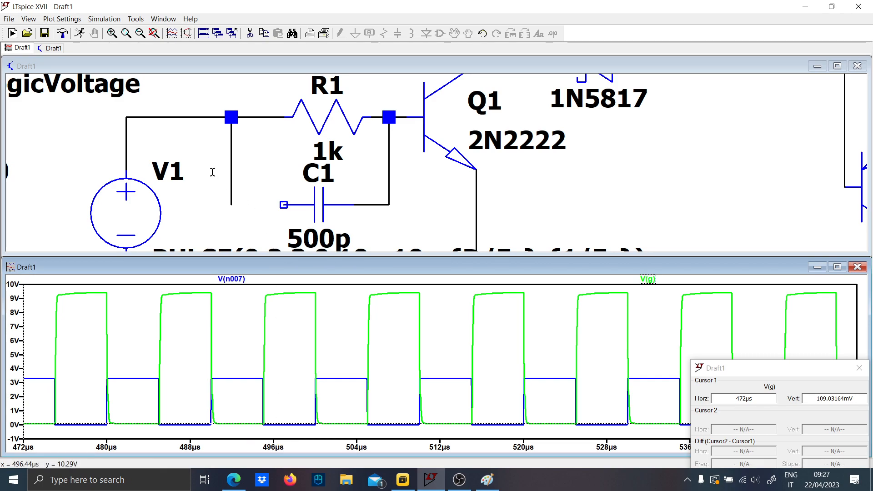
Rerun the simulation without C1 and examine the gate's rising edge relative to the input's falling edge
click(77, 33)
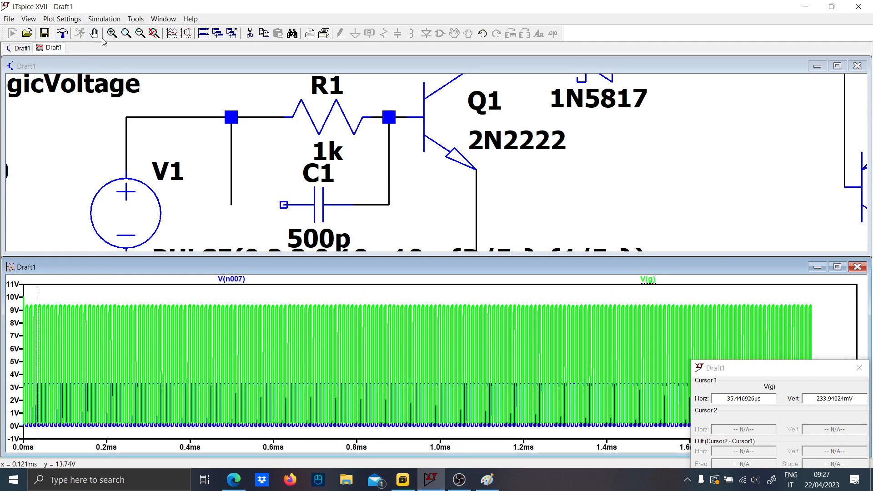
drag(119, 450, 175, 318)
drag(151, 435, 208, 291)
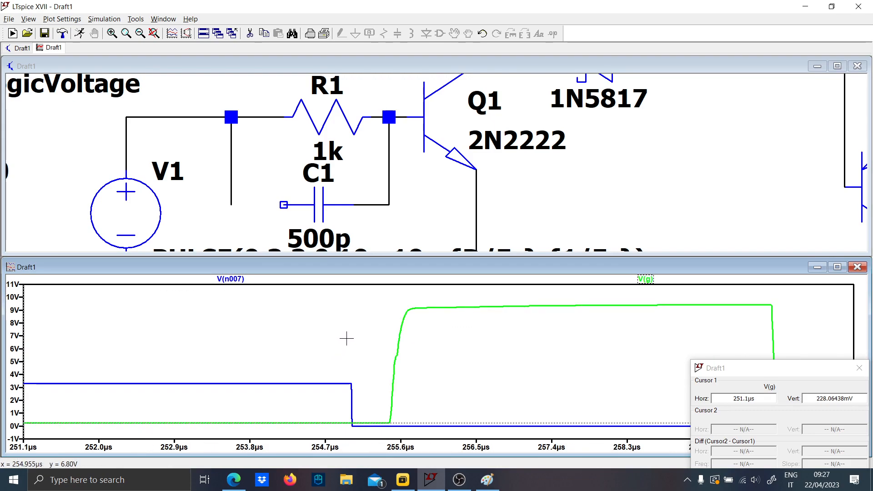
Reconnect C1's open terminal to the V1 side of R1 with a wire
click(260, 210)
key(F3)
click(283, 204)
click(231, 205)
key(Escape)
Rerun the simulation and plot only gate voltage G and the driver output voltage ahead of R3
scroll(300, 186, down, 4)
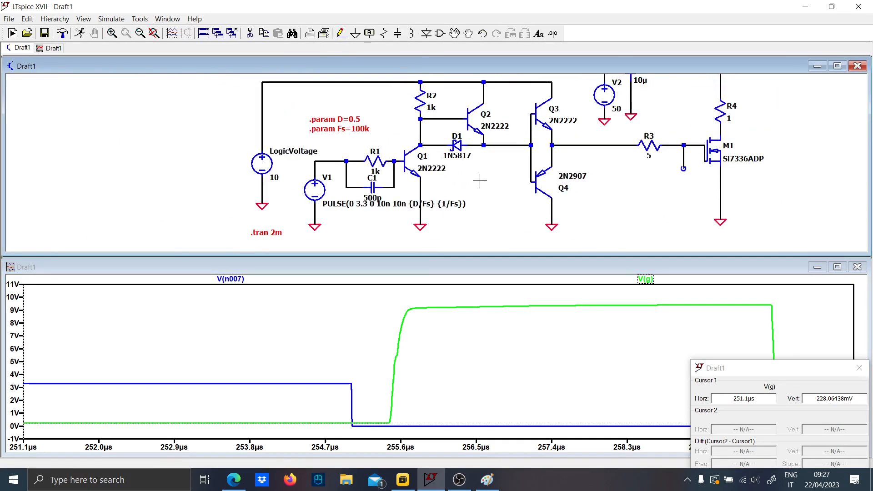
drag(502, 187, 364, 197)
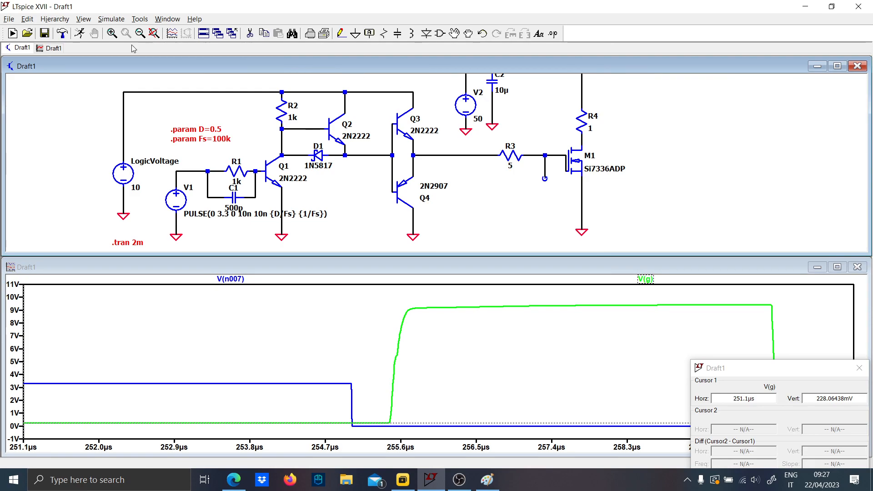
click(80, 33)
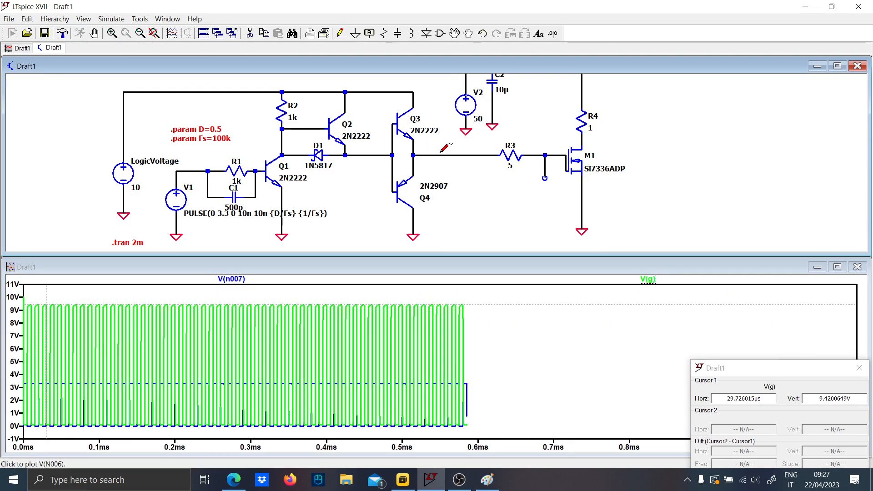
scroll(462, 165, up, 3)
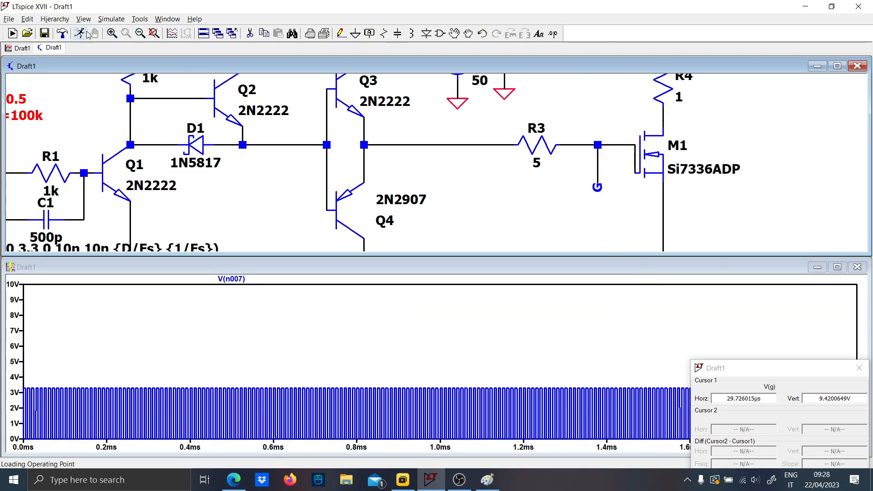
click(597, 145)
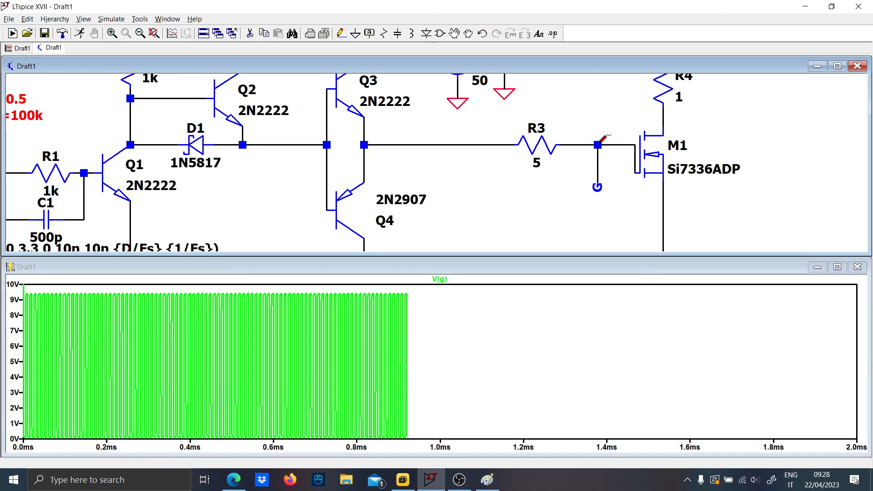
click(500, 144)
Examine a single pulse at about 414 to 421 µs, comparing the voltages before and after gate resistor R3
drag(188, 299, 224, 436)
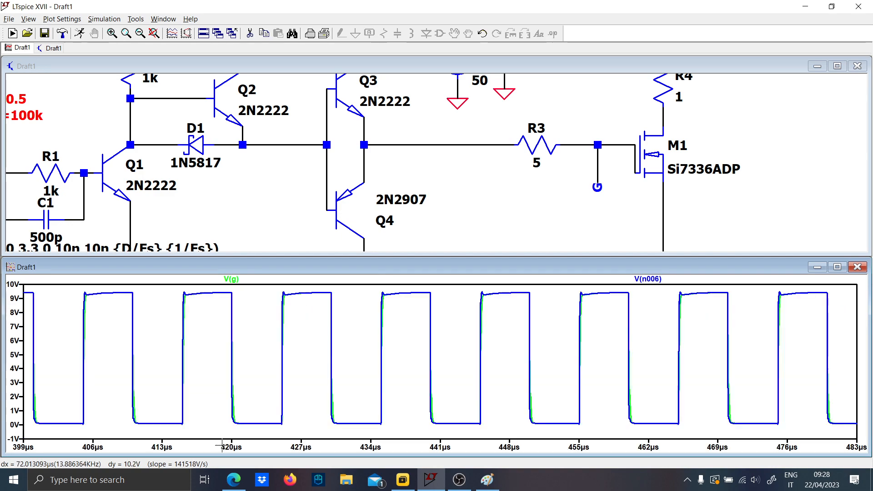
drag(180, 306, 242, 437)
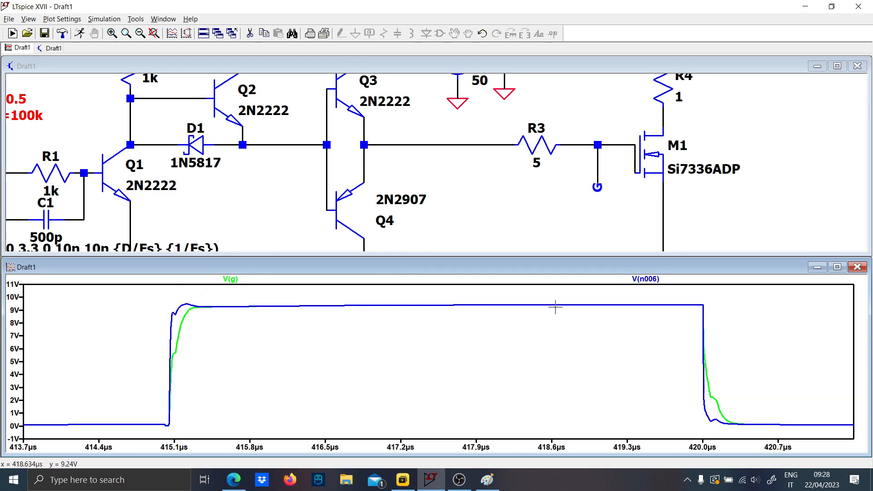
scroll(502, 163, up, 4)
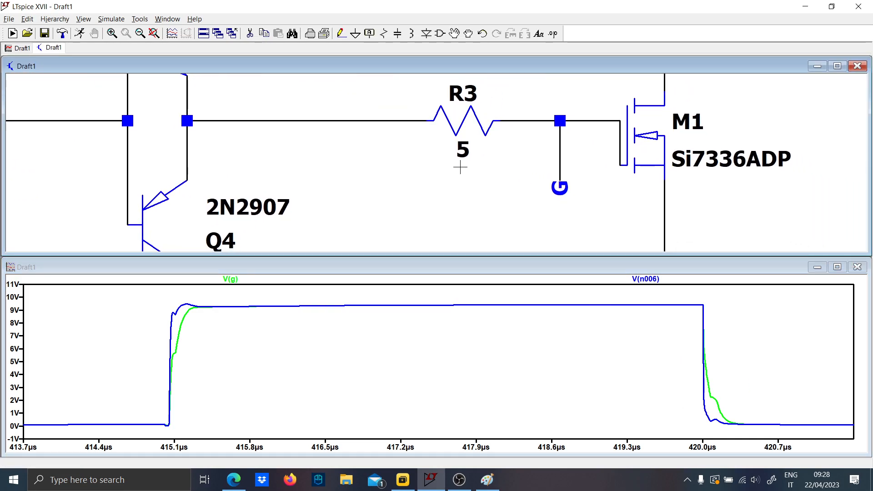
Set gate resistor R3 to 2 ohms and move it along its wire closer to the driver output
right_click(462, 156)
text(2)
key(Return)
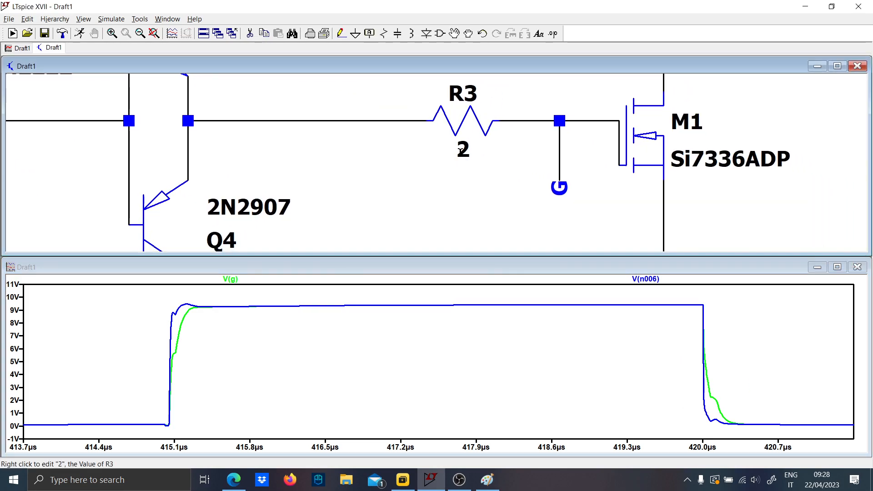
scroll(495, 157, down, 2)
drag(496, 168, 427, 101)
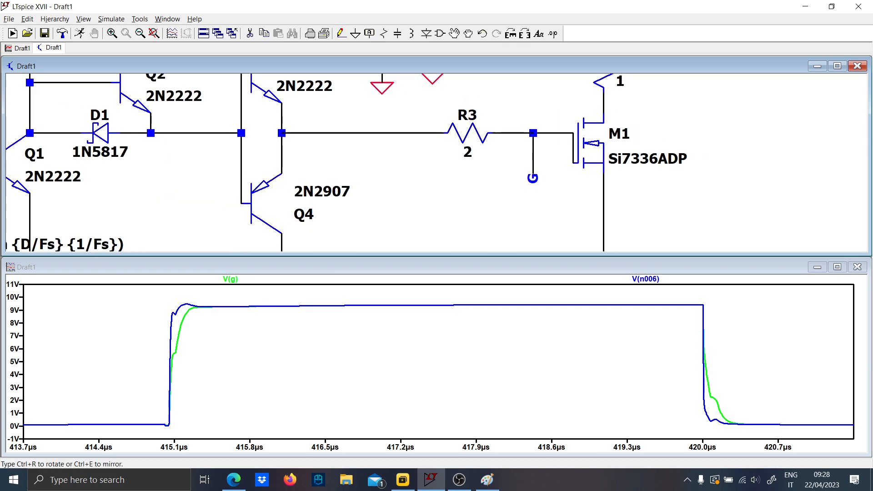
click(388, 130)
key(Escape)
Insert a 1N5817 Schottky diode between R3 and the gate, with its cathode facing R3
key(d)
key(ctrl+r)
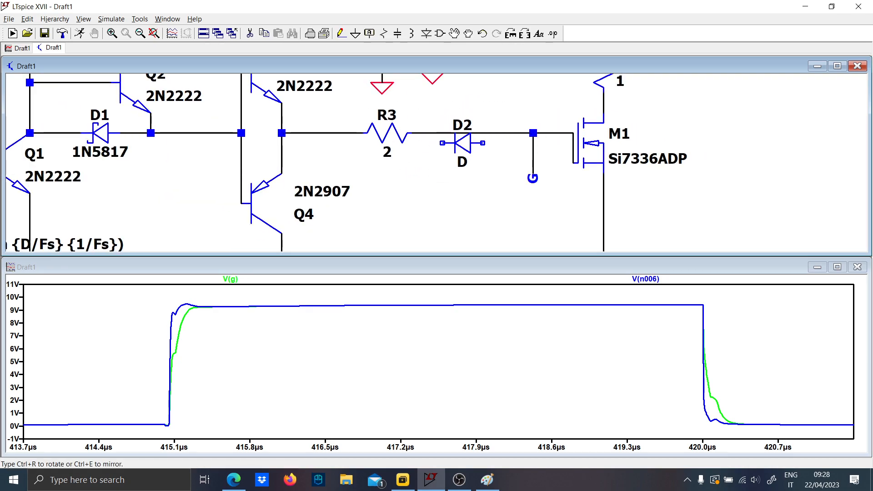
click(462, 133)
key(Escape)
right_click(462, 135)
click(465, 216)
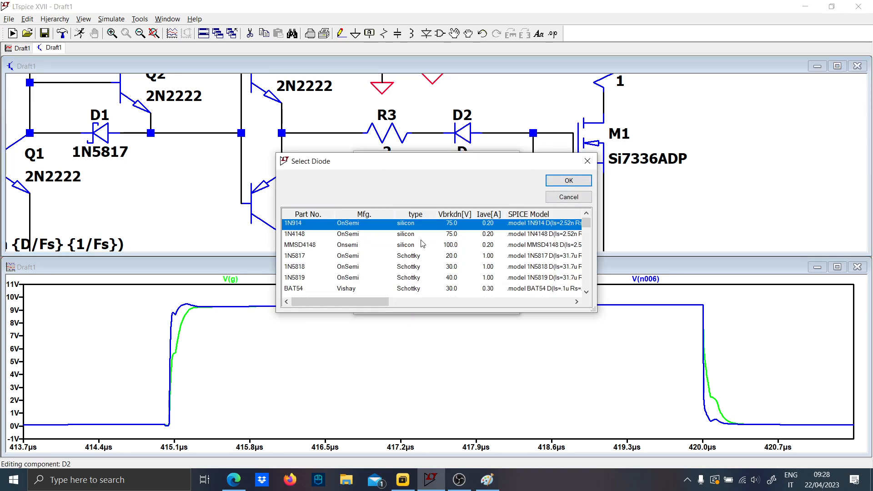
click(420, 255)
click(564, 181)
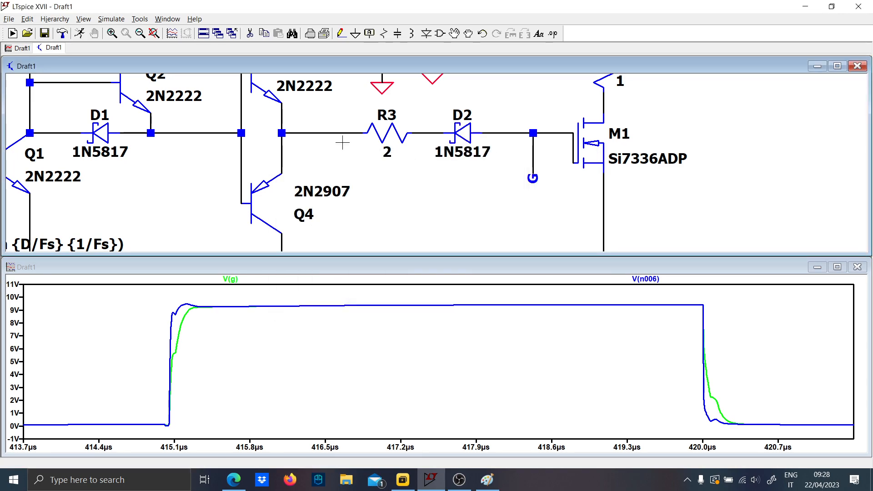
Clear the wire between R3 and the gate, move diode D2 below it, and place a copy of R3 beside D2
key(F5)
click(463, 131)
click(463, 172)
key(Escape)
key(F6)
click(390, 133)
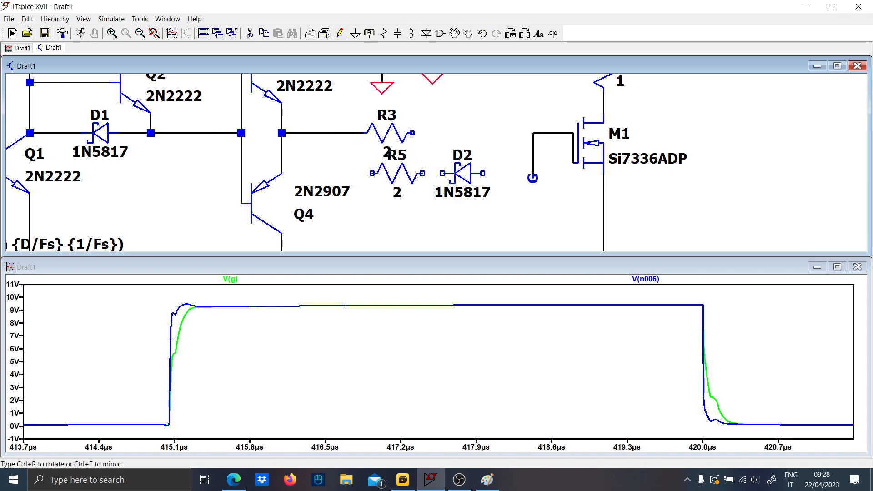
click(399, 173)
key(Escape)
Wire the R5–D2 branch in parallel with the R3 branch between the driver output and the gate
key(F3)
click(502, 173)
click(331, 173)
click(331, 132)
click(411, 133)
click(533, 133)
key(F3)
click(503, 173)
click(503, 133)
key(Escape)
Place a reversed copy of D2 in the R3 branch, with its cathode facing the gate
key(F6)
click(461, 170)
key(ctrl+r)
key(ctrl+r)
click(452, 132)
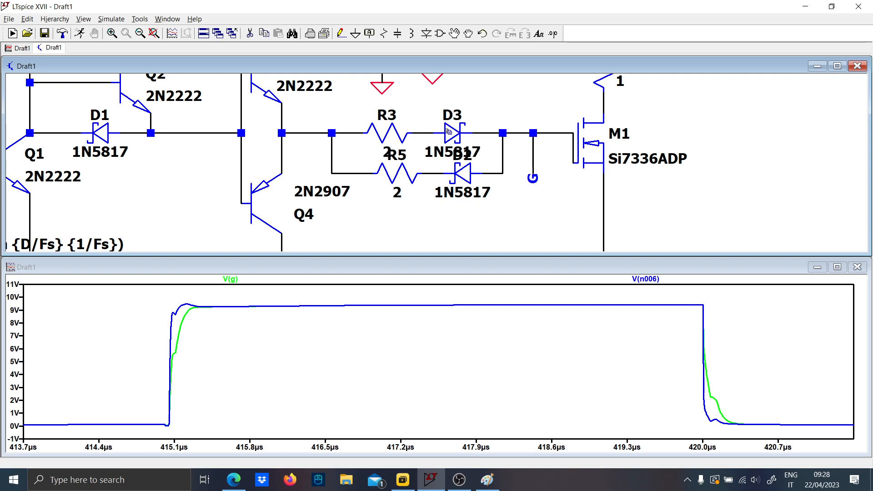
Rerun the simulation and compare the driver output and gate voltages over about 672 to 687 µs
click(83, 37)
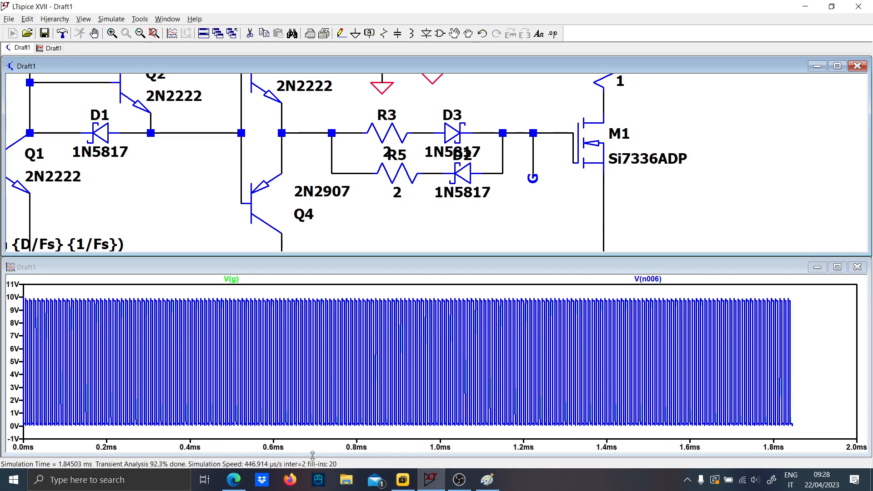
drag(306, 438, 372, 265)
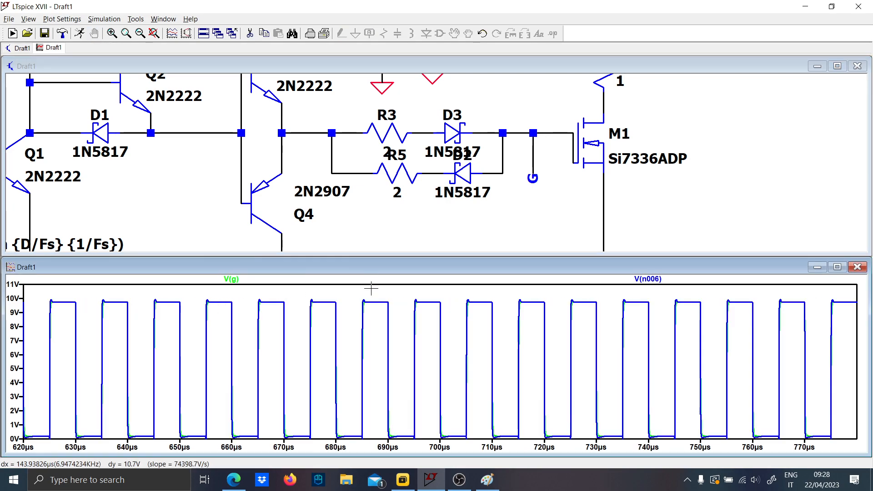
drag(302, 287, 363, 436)
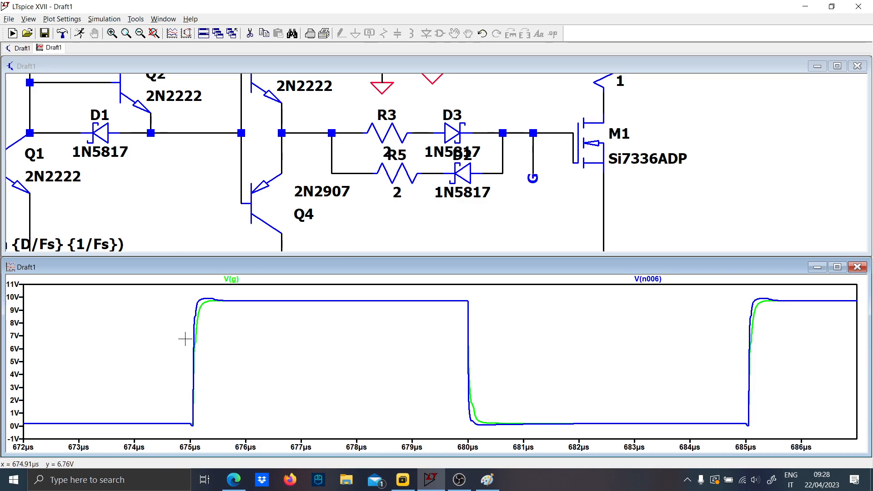
Plot only gate voltage G and the V1 input, examining the gate's rise near 675 µs and pulses over about 660 to 840 µs
click(540, 147)
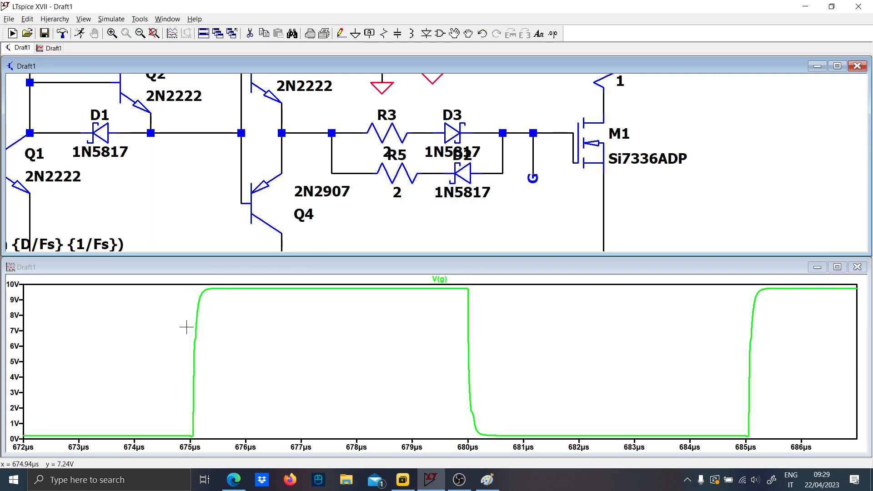
scroll(473, 242, down, 3)
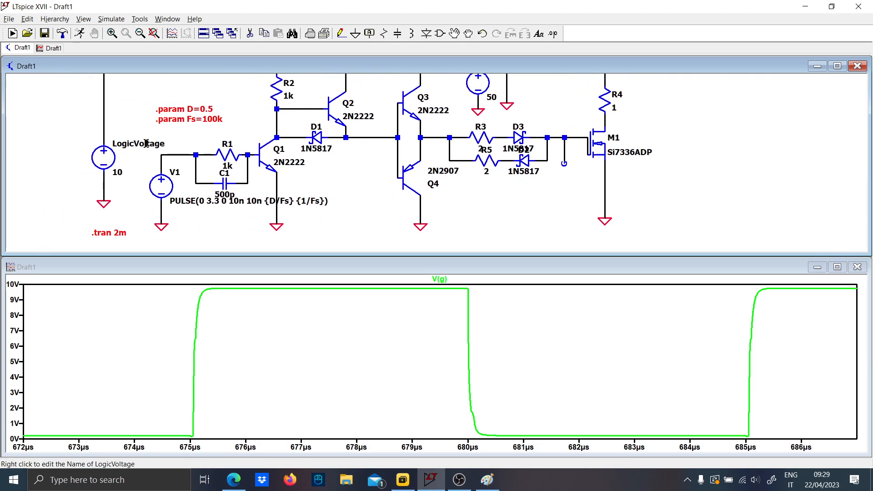
click(164, 155)
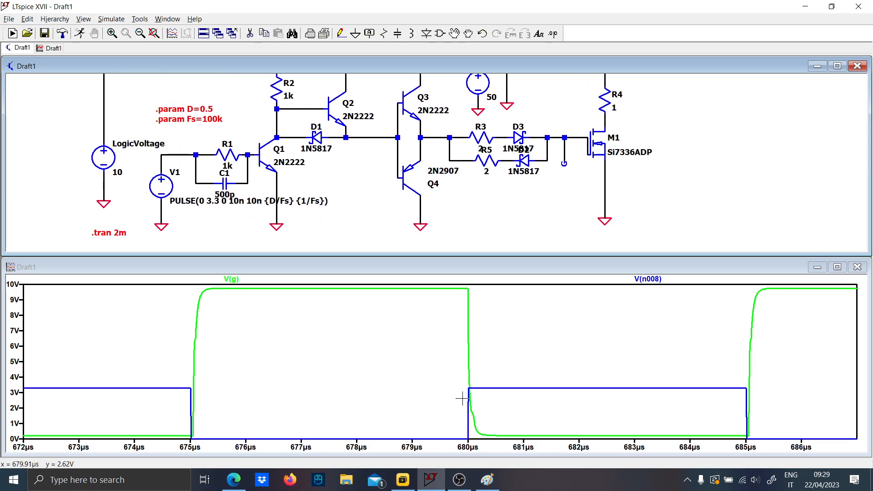
drag(214, 438, 177, 279)
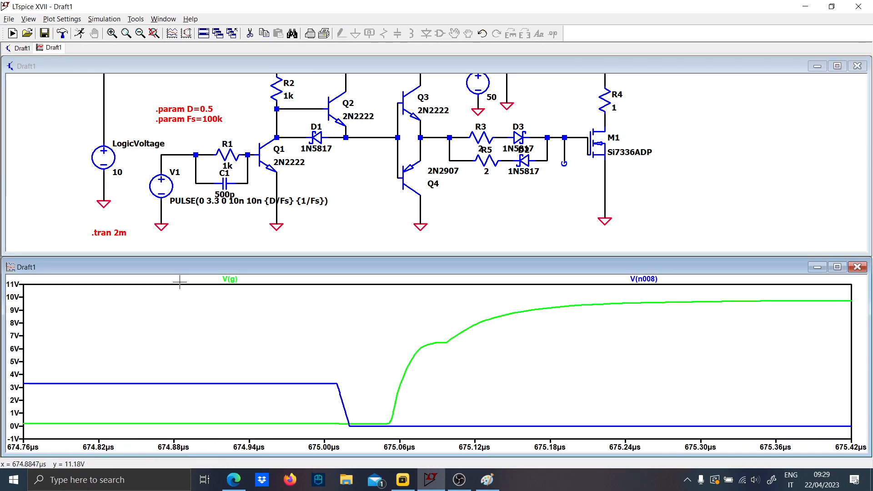
right_click(326, 329)
click(345, 170)
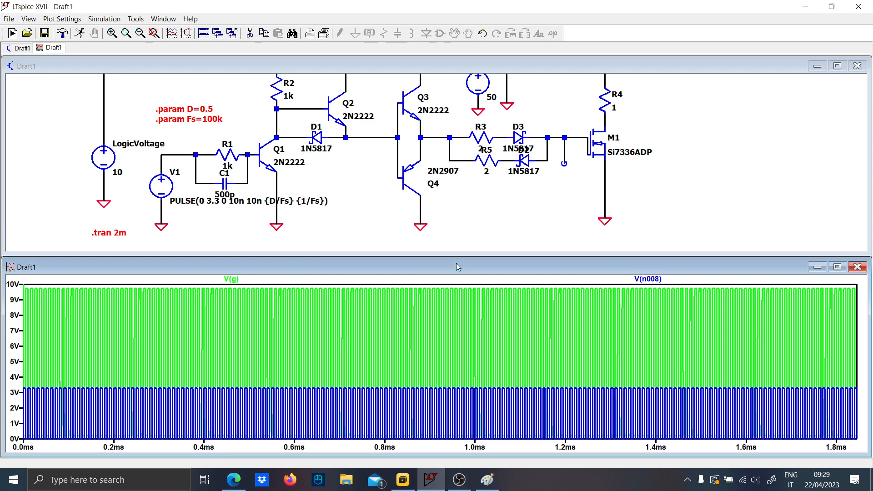
drag(328, 437, 395, 278)
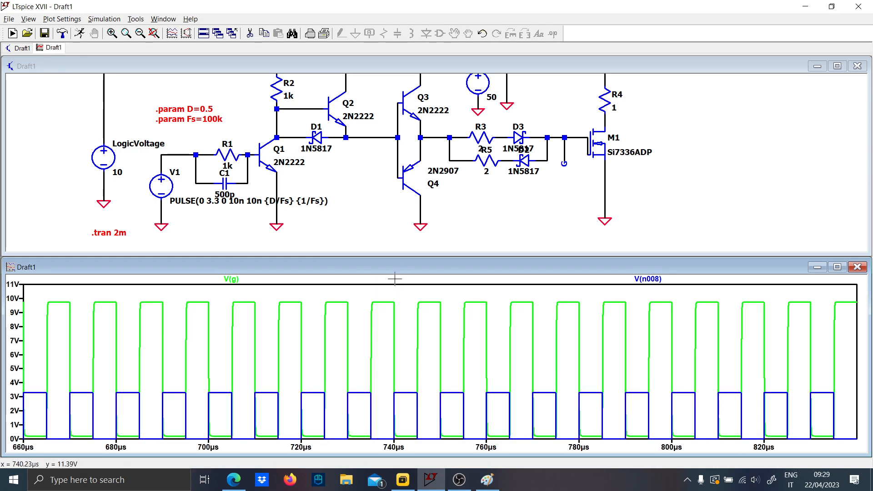
Enlarge the schematic and delete load resistor R4 with the wire above it from M1's drain line
click(838, 65)
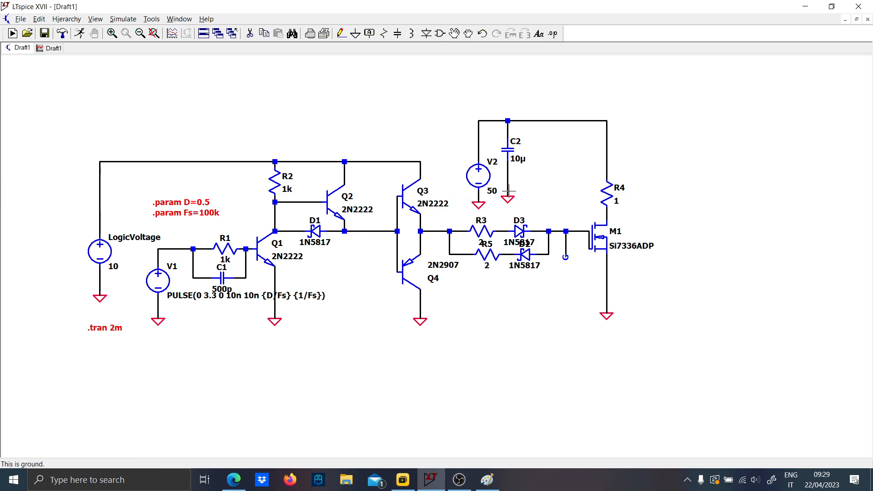
scroll(608, 200, up, 4)
drag(647, 203, 483, 204)
scroll(483, 204, down, 2)
key(Delete)
click(447, 186)
click(447, 164)
scroll(435, 128, down, 1)
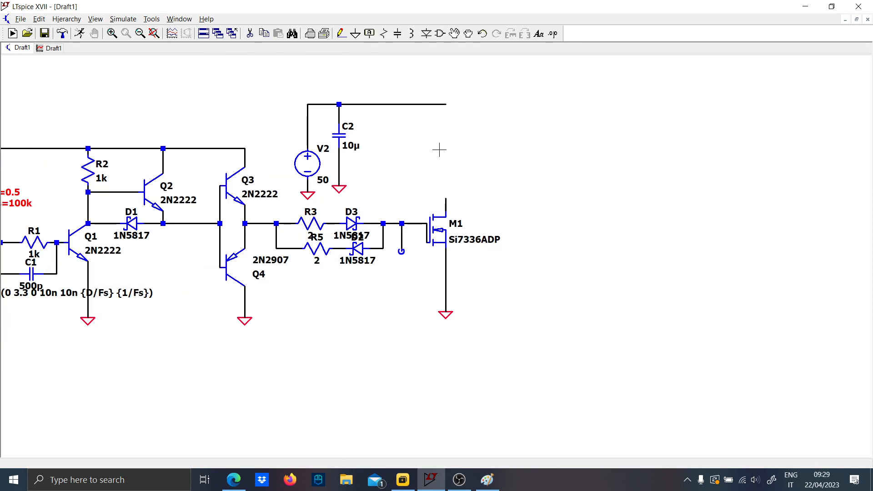
Place an inductor above M1 and wire it between M1's drain and the 50 V supply rail
drag(440, 148, 439, 162)
key(l)
click(444, 173)
key(Escape)
key(F3)
click(444, 214)
click(442, 119)
key(Escape)
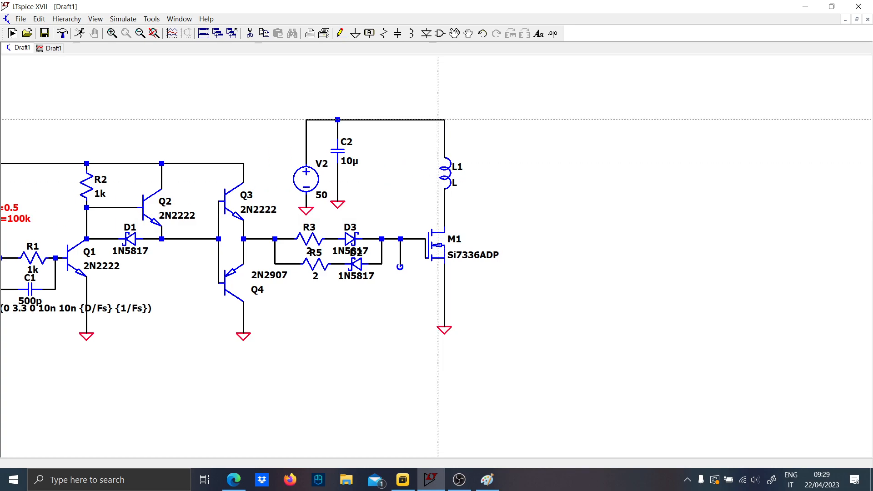
Set the value of inductor L1 to 47 µH
scroll(454, 162, up, 1)
right_click(455, 199)
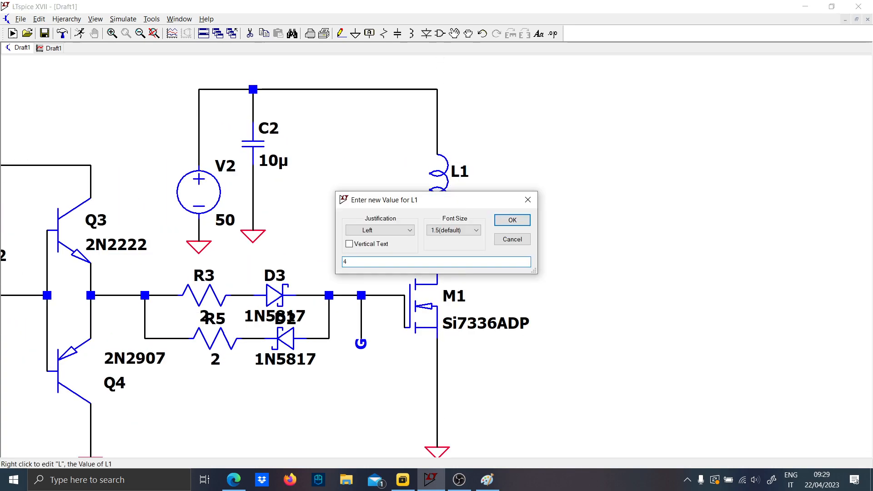
text(7u)
key(Return)
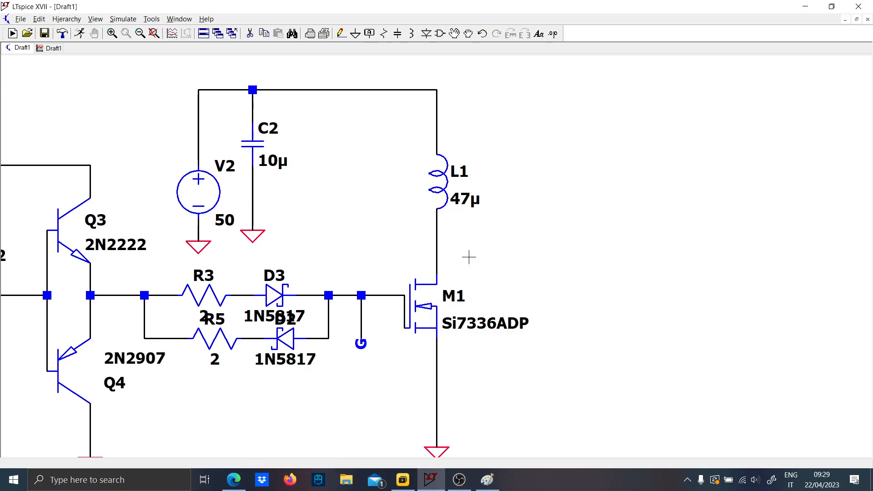
Start a wire outward from the node between L1 and M1's drain
scroll(425, 244, down, 3)
key(F3)
click(472, 206)
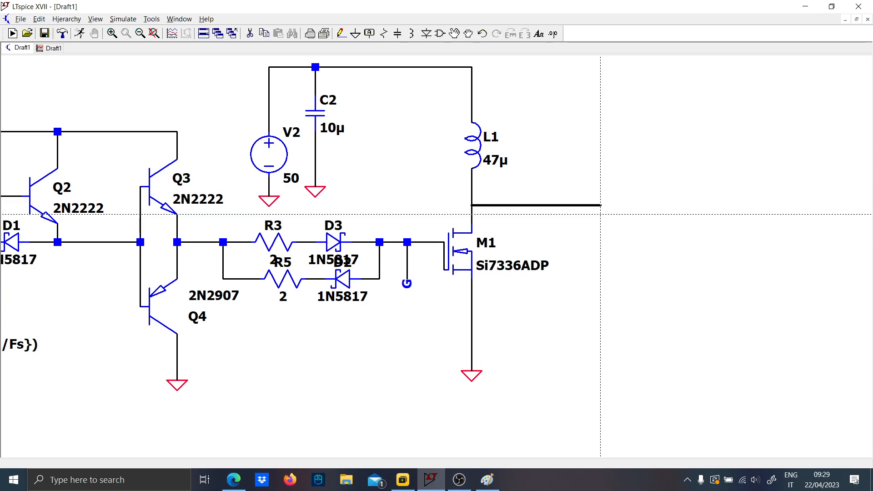
Switch to Paint and sketch a boost converter with battery, inductor, switch, diode, output capacitor and load resistor
click(487, 480)
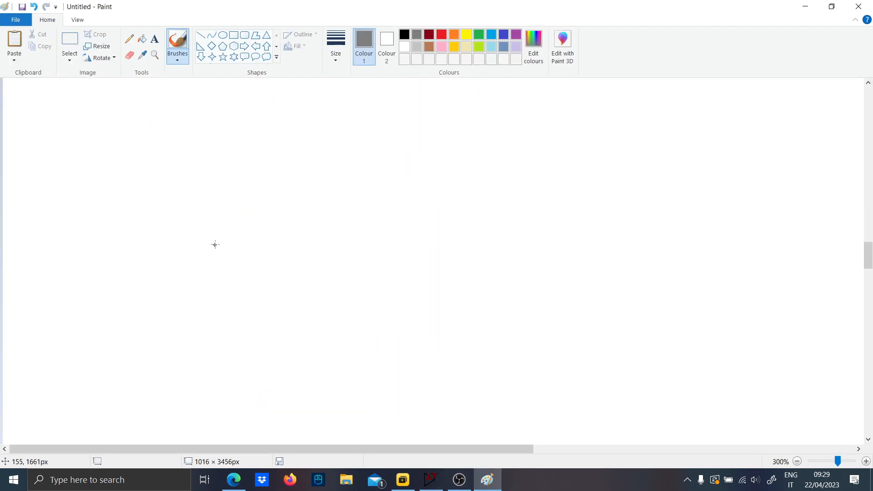
drag(70, 240, 173, 243)
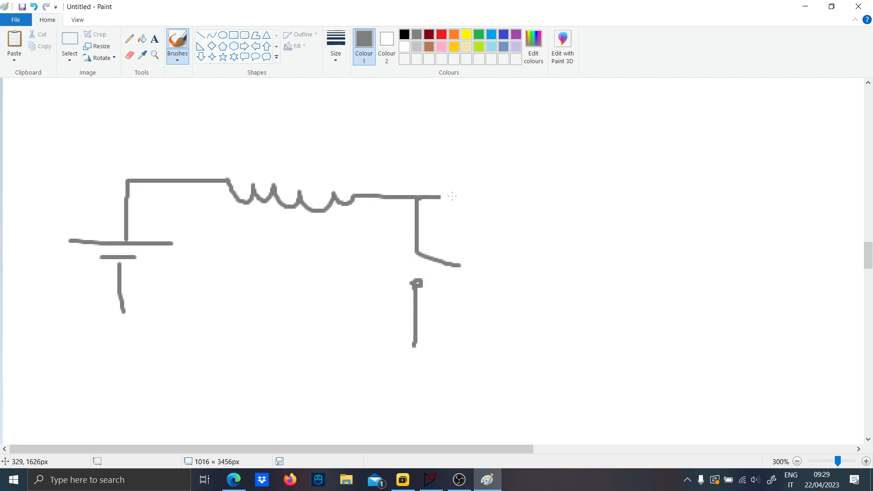
drag(493, 217, 582, 198)
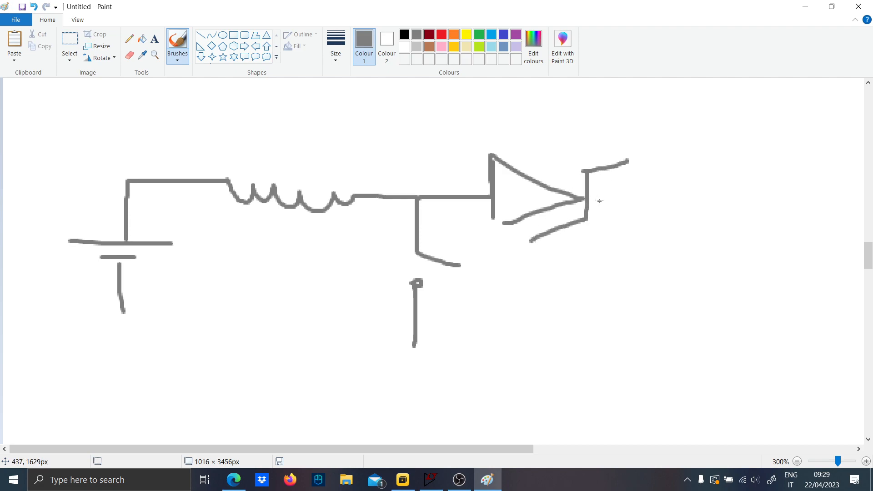
drag(644, 249, 766, 249)
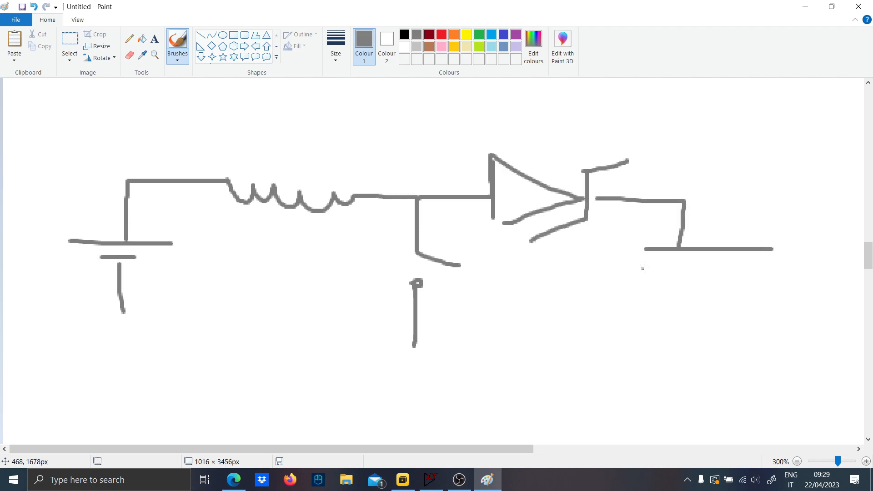
drag(679, 196, 818, 239)
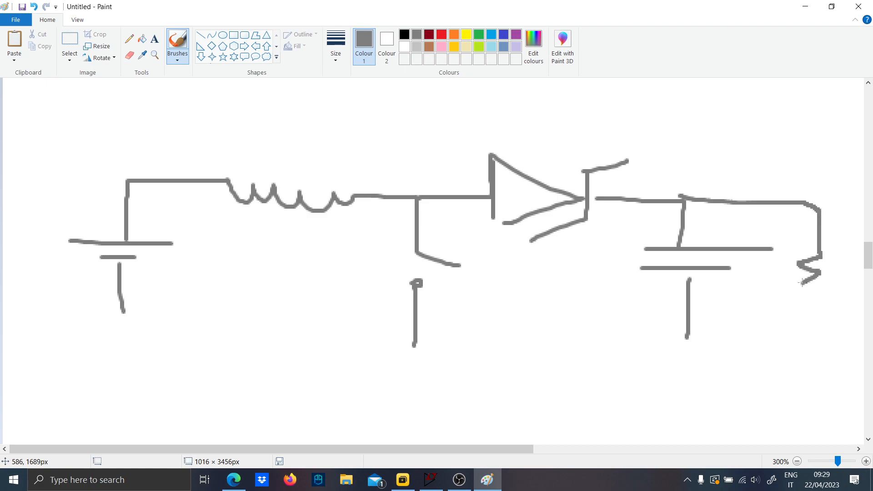
click(805, 8)
Wire outward from the L1–M1 drain node and insert a diode in that wire, with its cathode facing away from M1
click(472, 205)
key(d)
key(ctrl+r)
key(ctrl+r)
key(ctrl+r)
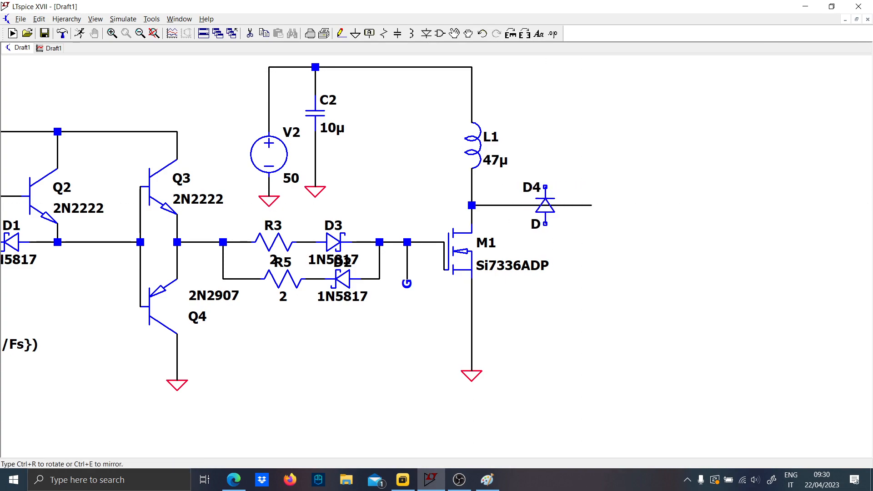
click(546, 206)
key(Escape)
Assign the 1N5817 Schottky model to output diode D4
right_click(550, 206)
click(480, 217)
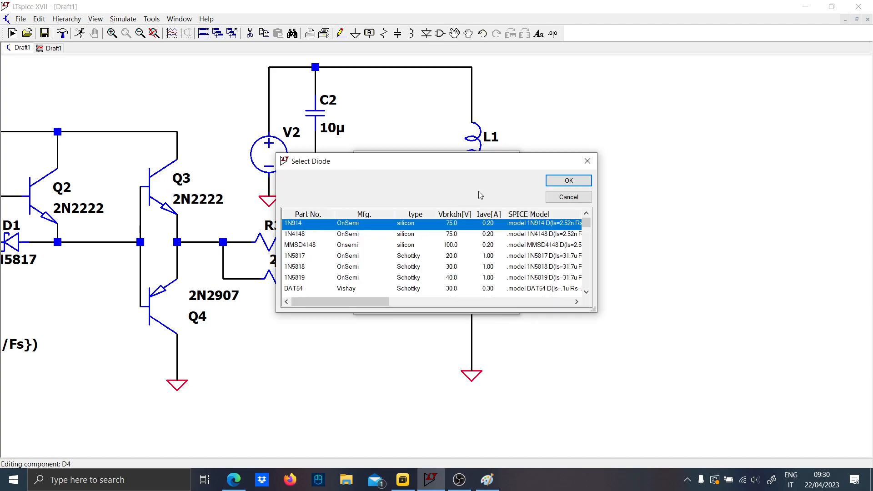
click(430, 258)
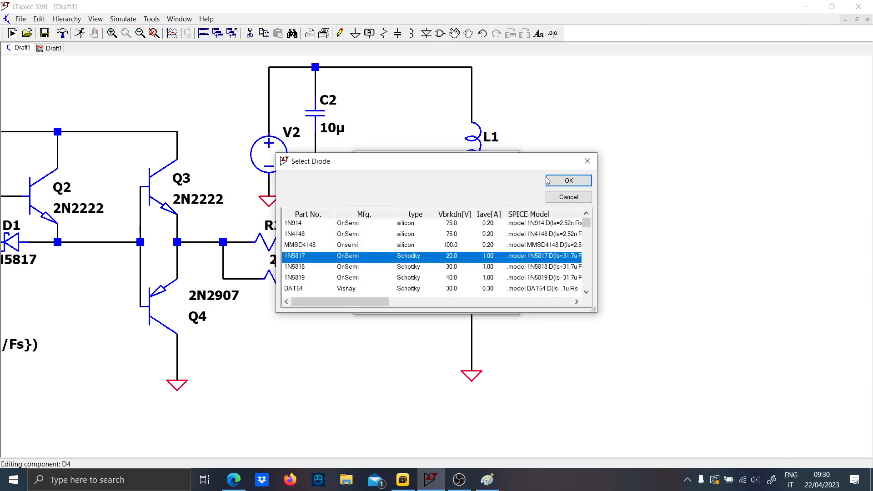
click(554, 181)
Wire D4's cathode down to a new ground and insert an output capacitor in the vertical segment
key(F3)
click(591, 205)
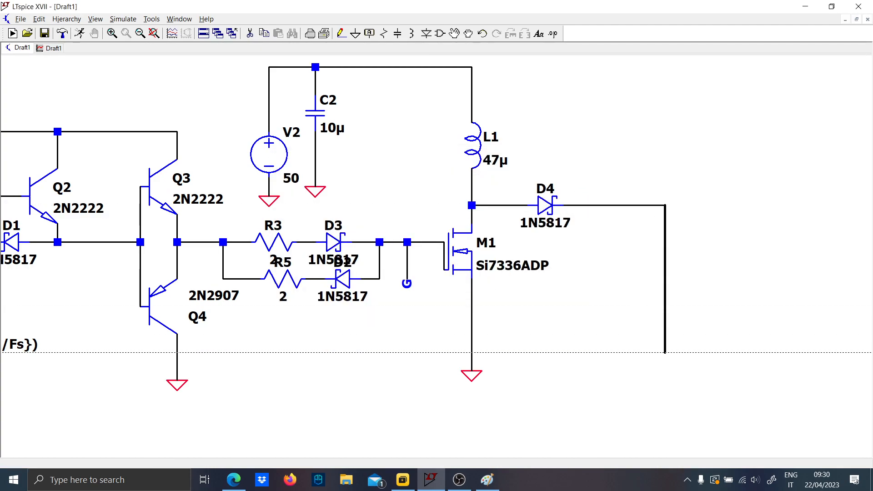
click(664, 361)
key(g)
click(665, 362)
key(Escape)
key(c)
click(665, 289)
key(Escape)
Set the value of output capacitor C3 to 22 µF
right_click(669, 303)
text(1)
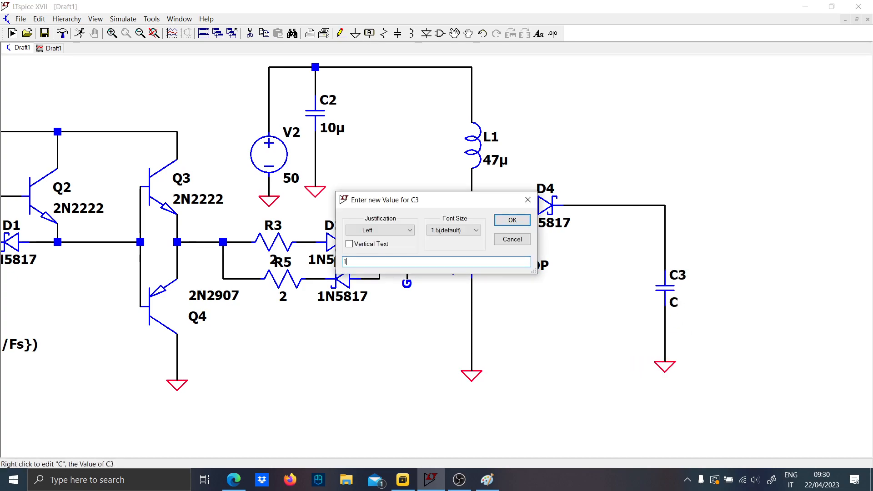
text(0u)
key(Return)
right_click(682, 303)
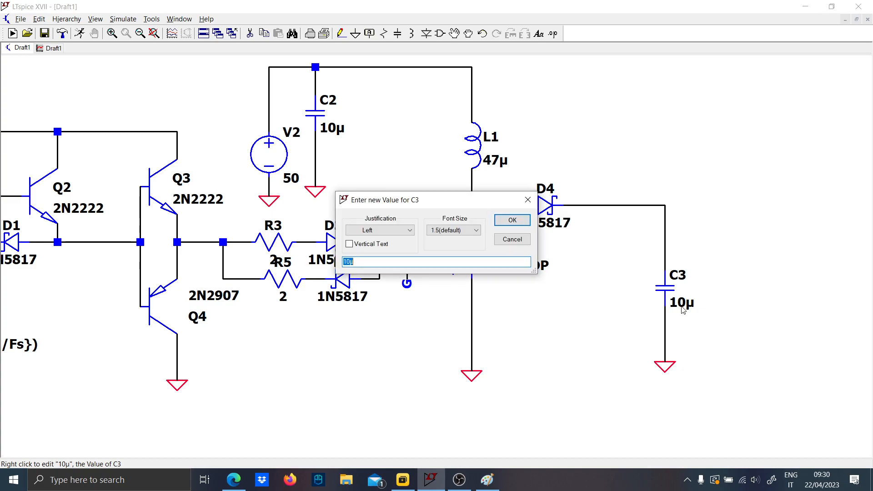
key(Return)
Move the C3 output capacitor branch and its ground closer to D4's cathode
drag(687, 220, 622, 220)
key(Escape)
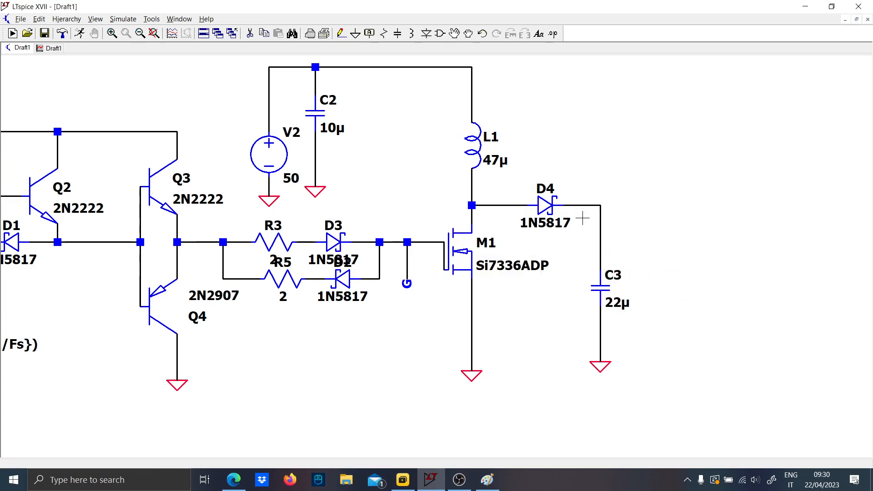
drag(577, 196, 637, 448)
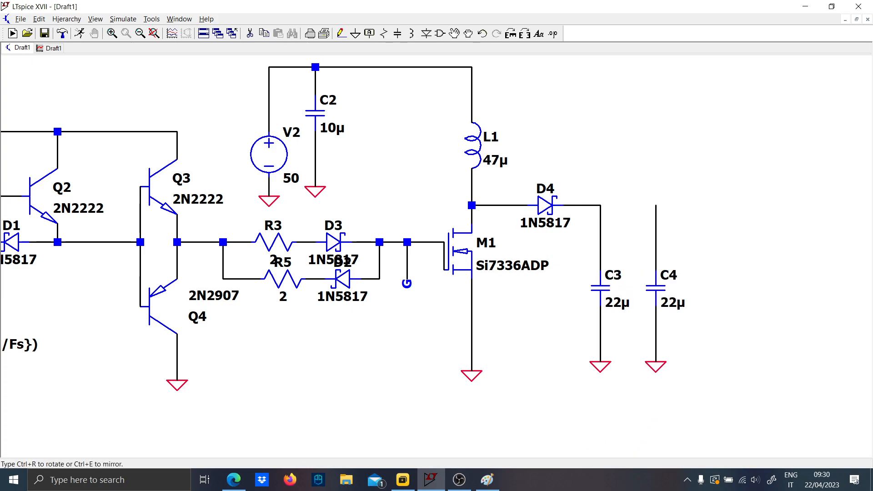
key(Escape)
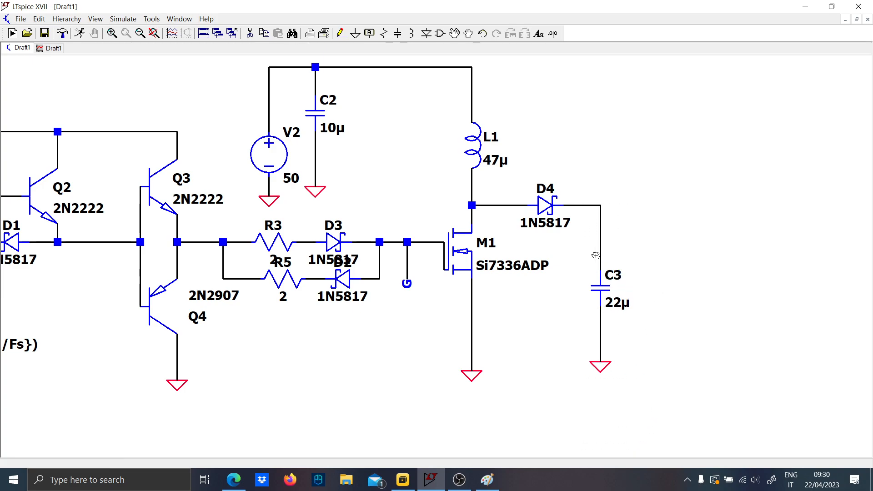
Shift C3 down towards its ground and insert a resistor in series above it
drag(624, 305, 653, 326)
click(653, 362)
key(r)
click(606, 275)
Set the value of R4, the resistor in series with C3, to 100m
right_click(606, 275)
right_click(606, 276)
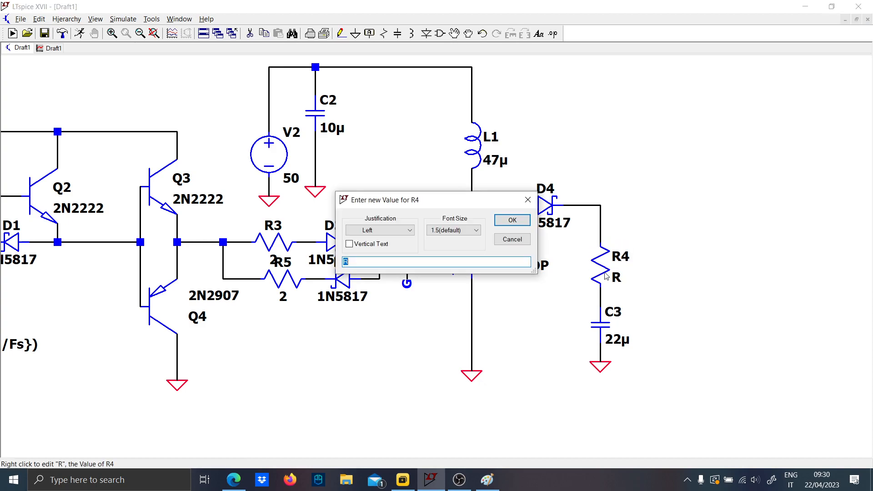
key(Escape)
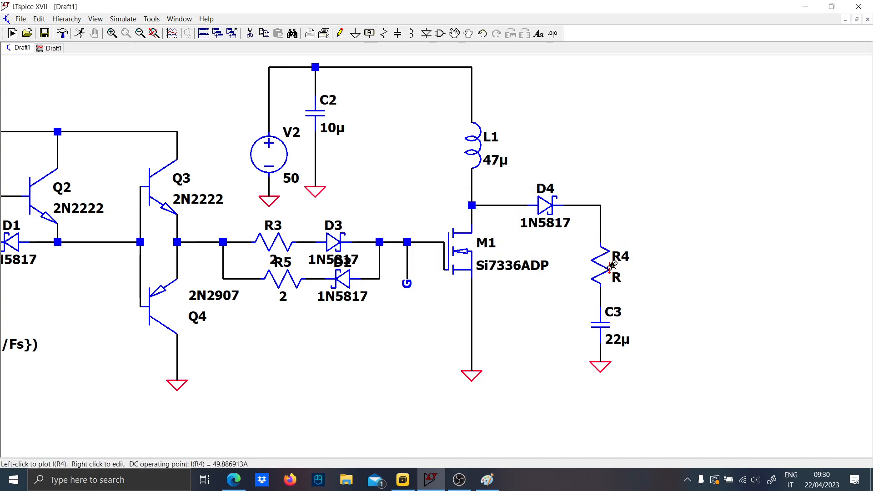
right_click(616, 275)
text(100m)
key(Return)
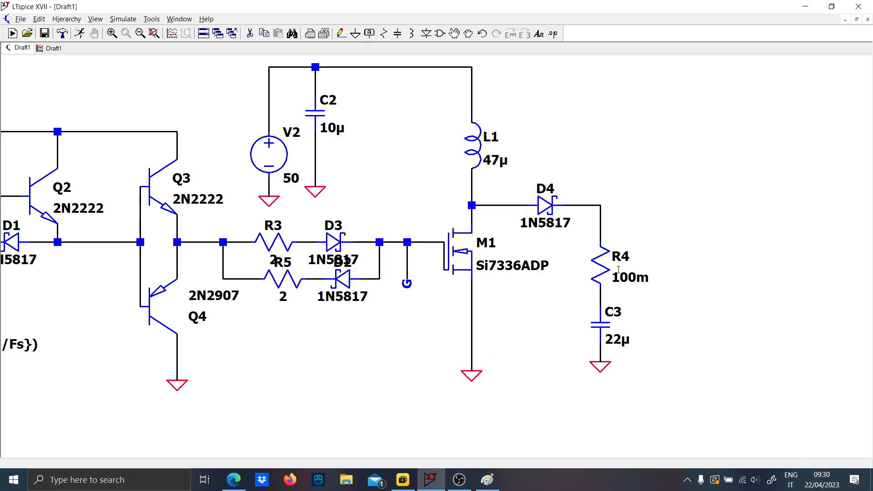
Duplicate the grounded R4–C3 branch three times in a row on the side away from D4
drag(591, 263, 667, 390)
click(666, 390)
drag(587, 177, 752, 390)
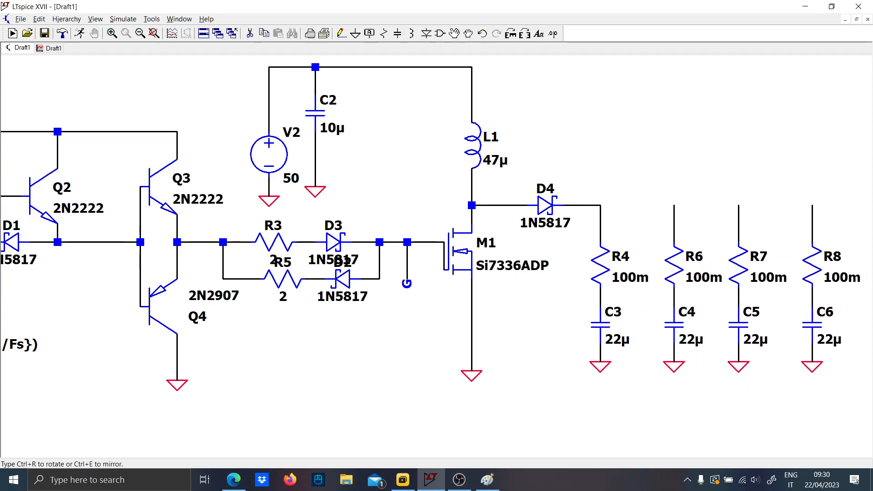
click(811, 286)
key(Escape)
Wire the tops of all four RC branches together and extend the wire down past R8 to a new ground
scroll(667, 338, down, 3)
key(F3)
click(626, 257)
click(762, 262)
click(761, 257)
click(801, 257)
click(800, 352)
key(g)
click(801, 353)
Insert load resistor R9 in the last vertical output wire and set its value to 1
key(v)
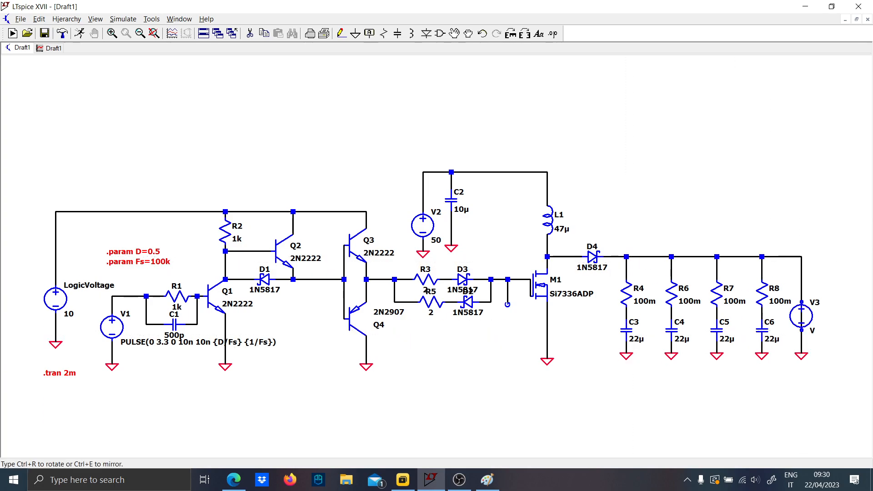
key(r)
click(801, 316)
key(Escape)
right_click(808, 322)
text(10)
key(Return)
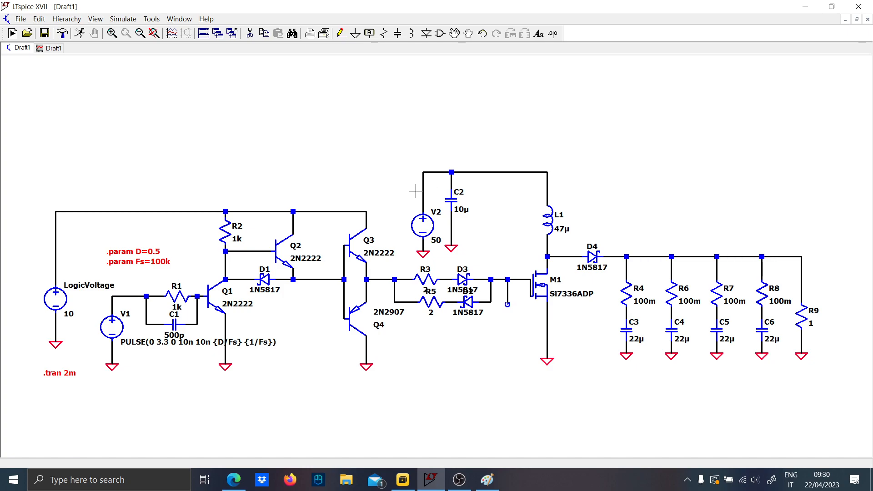
Draw a rectangle enclosing the gate driver circuit from LogicVoltage to the gate node before M1
scroll(415, 190, up, 1)
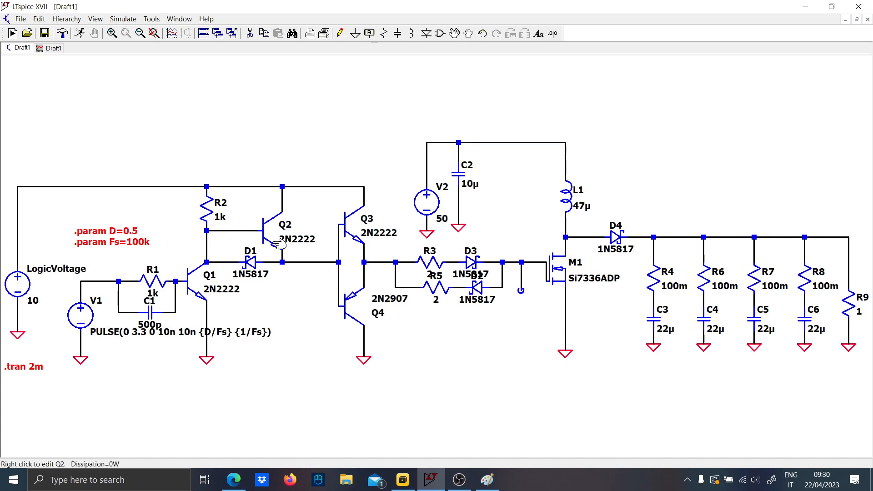
scroll(389, 200, down, 3)
scroll(390, 200, up, 4)
key(space)
click(86, 20)
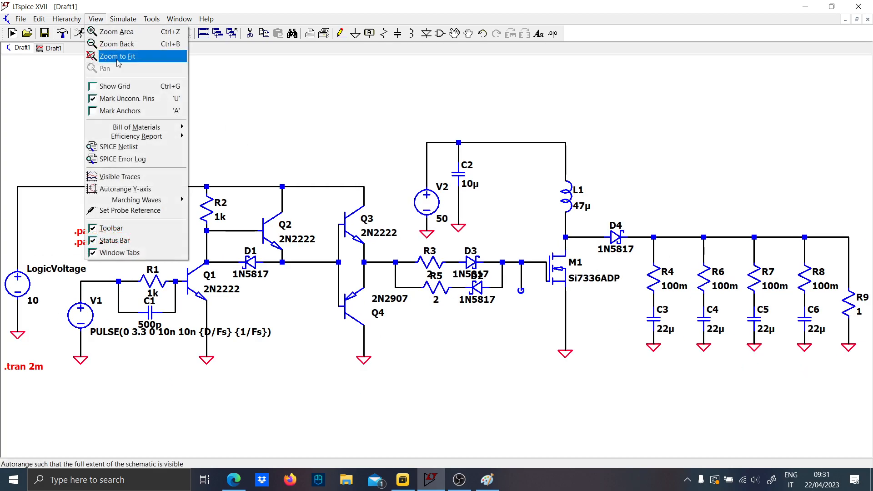
mouse_move(44, 17)
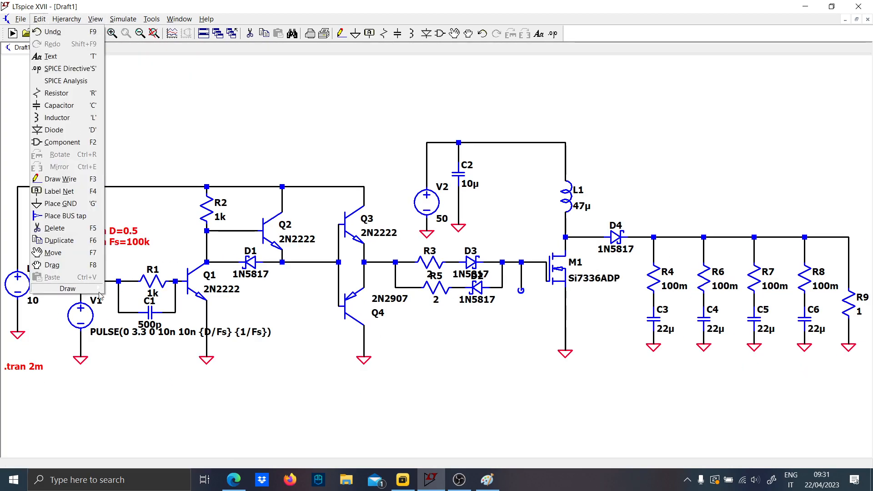
mouse_move(72, 288)
click(132, 301)
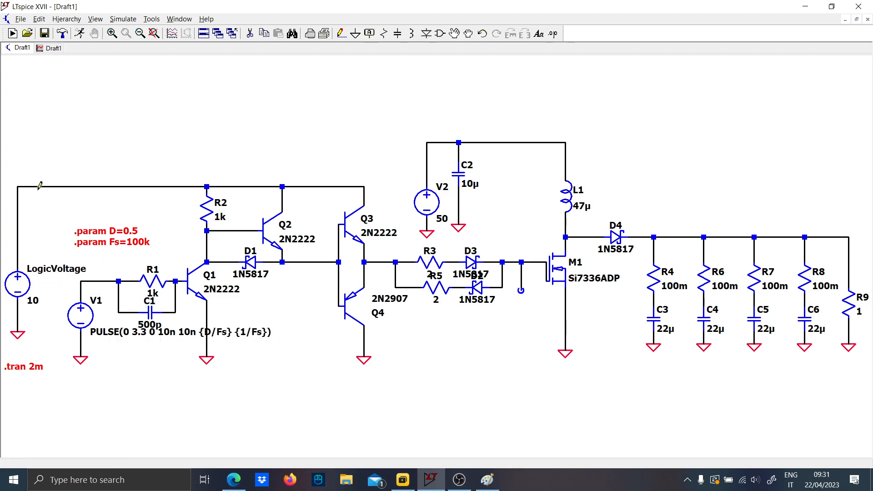
click(101, 168)
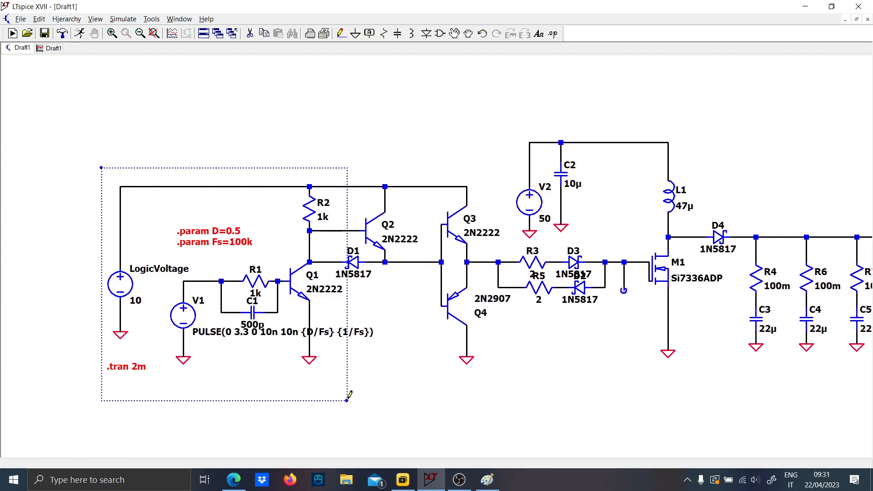
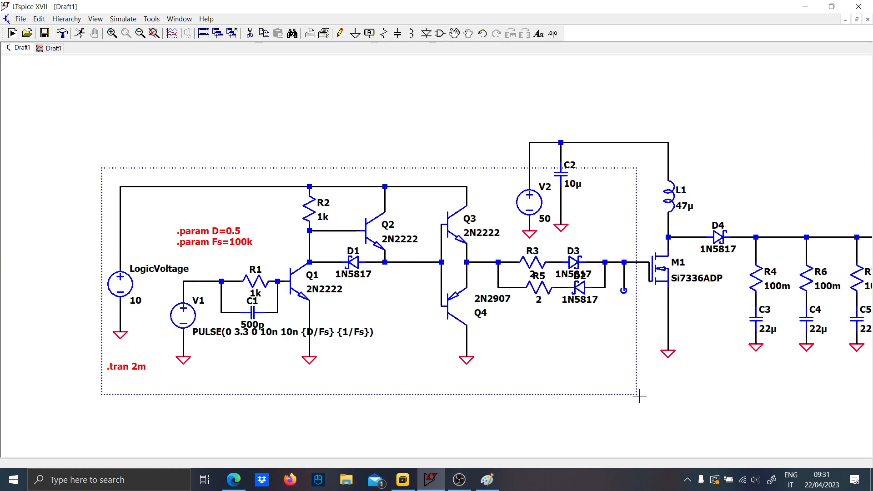
Change the line style of the rectangle around the gate driver to dashed
right_click(599, 396)
right_click(596, 394)
click(494, 244)
click(454, 264)
click(475, 225)
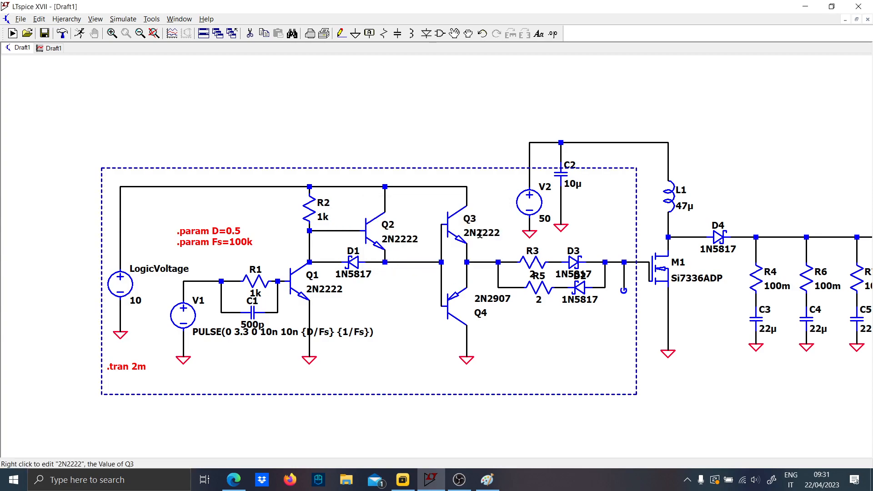
Add the comment "LOW SIDE DRIVER" in font size 7.0 along the lower edge of the driver rectangle
drag(502, 331, 462, 315)
key(t)
key(Caps_Lock)
text(LOW SIDE DRIVER)
key(Caps_Lock)
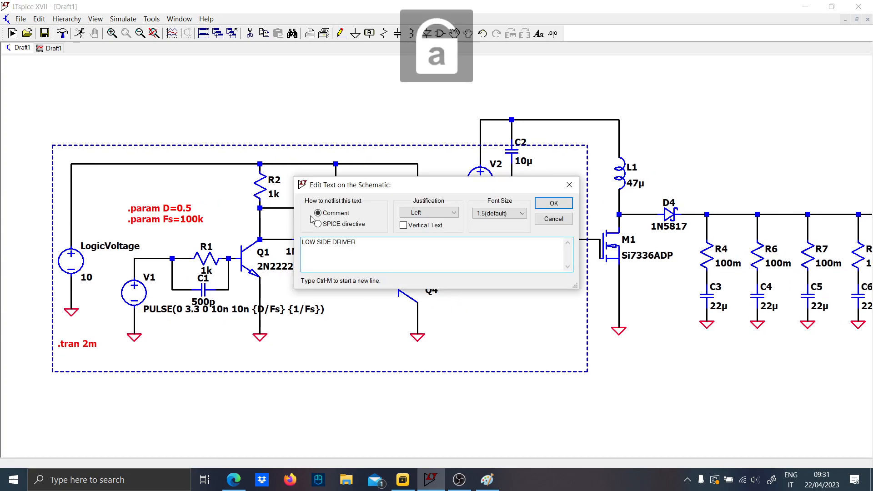
click(478, 214)
click(485, 266)
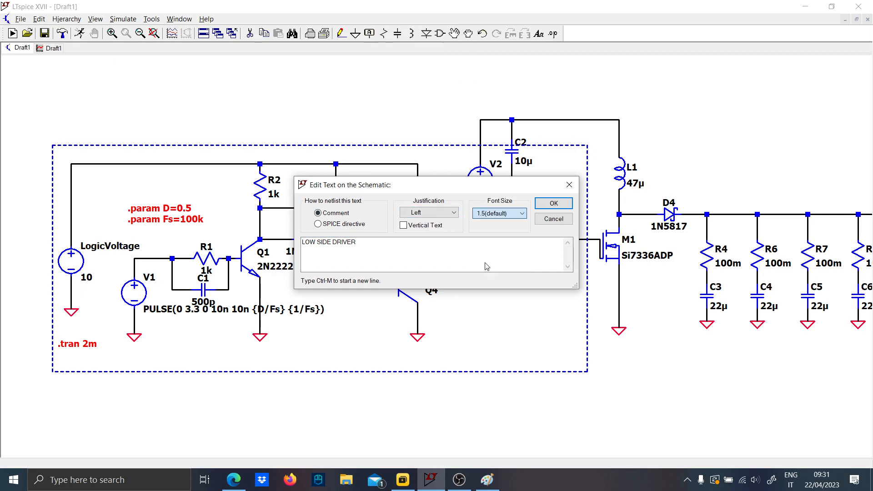
click(499, 214)
click(481, 273)
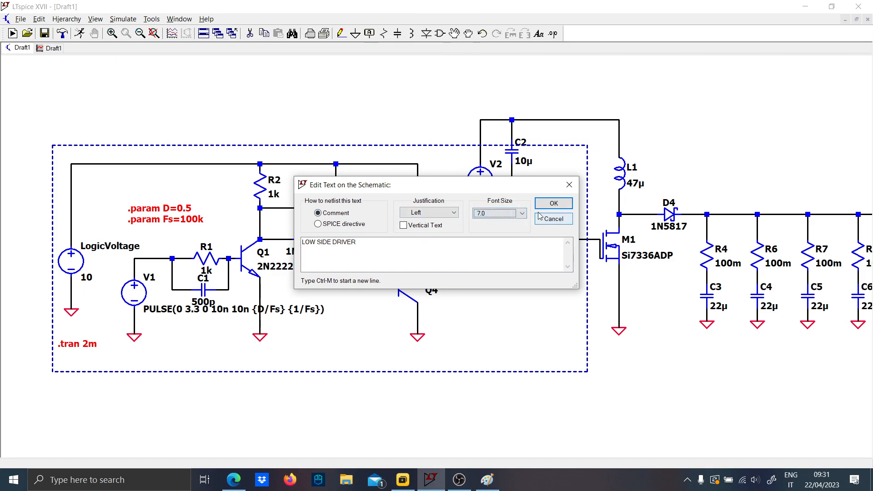
click(553, 204)
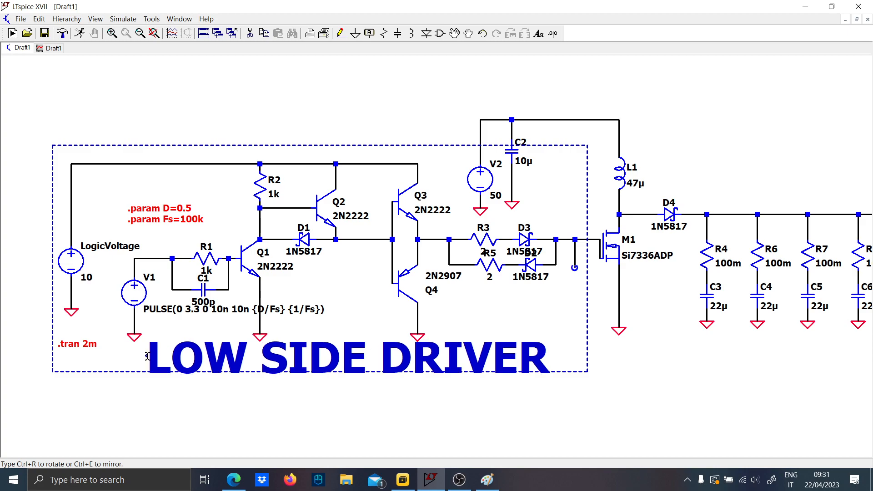
click(148, 356)
Move the V2–C2 input supply above the driver rectangle, rotated so V2's positive terminal faces L1
drag(661, 359, 611, 362)
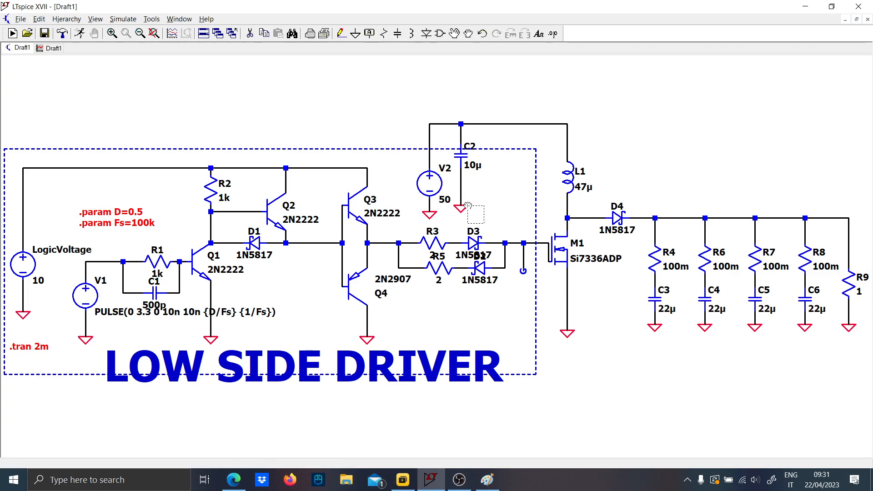
drag(406, 154, 406, 153)
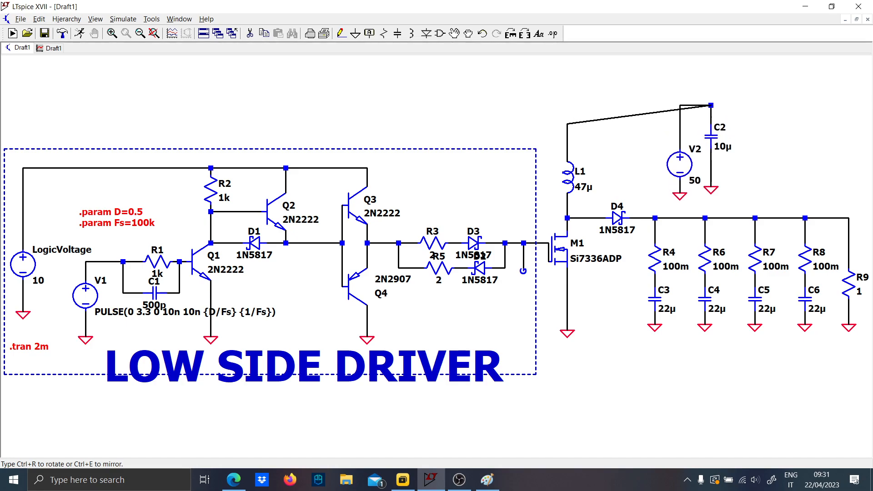
key(ctrl+r)
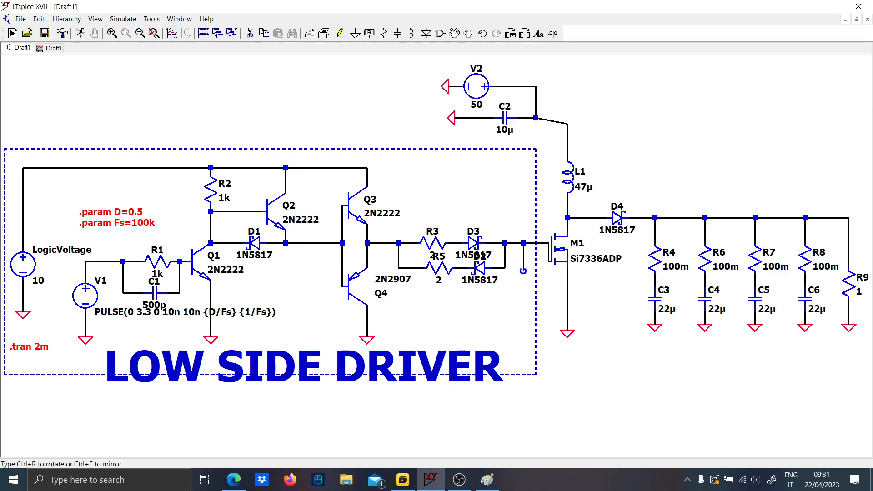
click(485, 109)
key(Escape)
Draw a rectangle enclosing L1, M1 and D4 beside the driver rectangle
drag(603, 301, 554, 291)
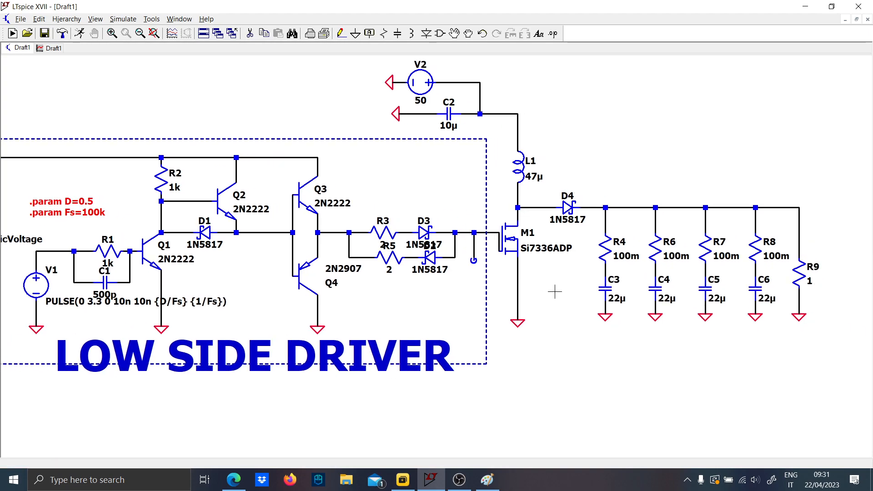
click(94, 19)
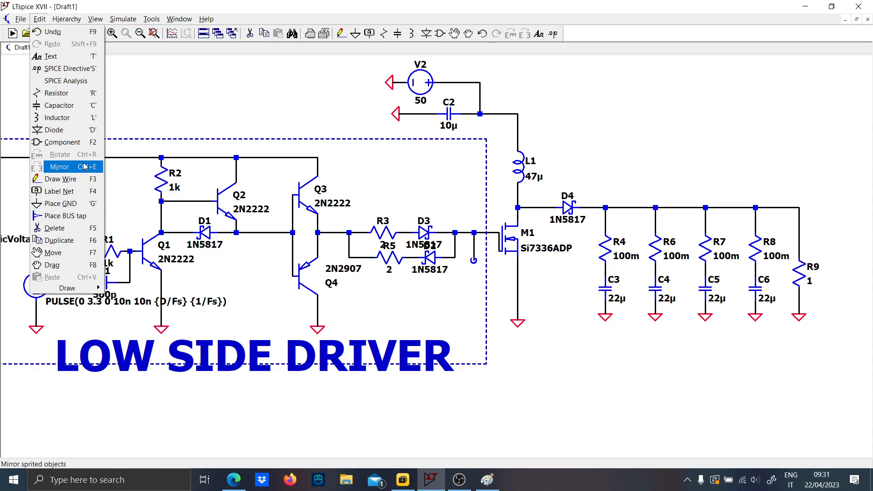
mouse_move(50, 288)
click(129, 301)
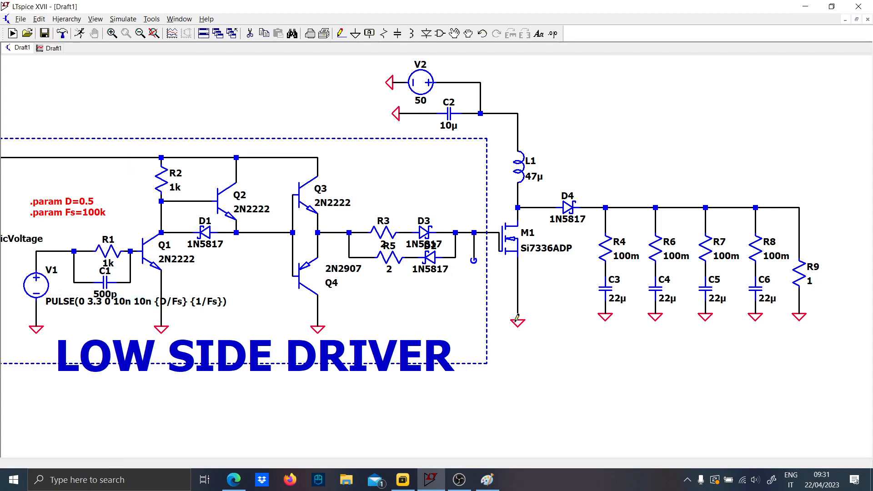
click(493, 337)
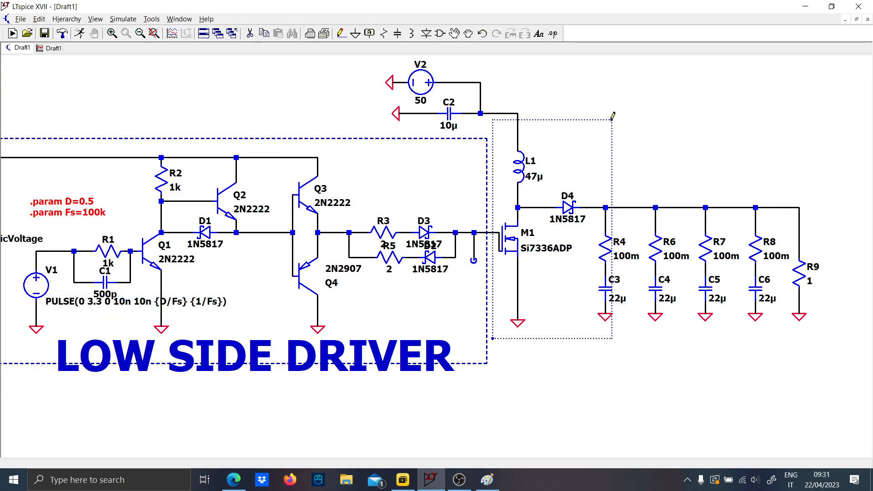
click(592, 101)
Change the line style of the rectangle around L1, M1 and D4 to dashed
right_click(592, 101)
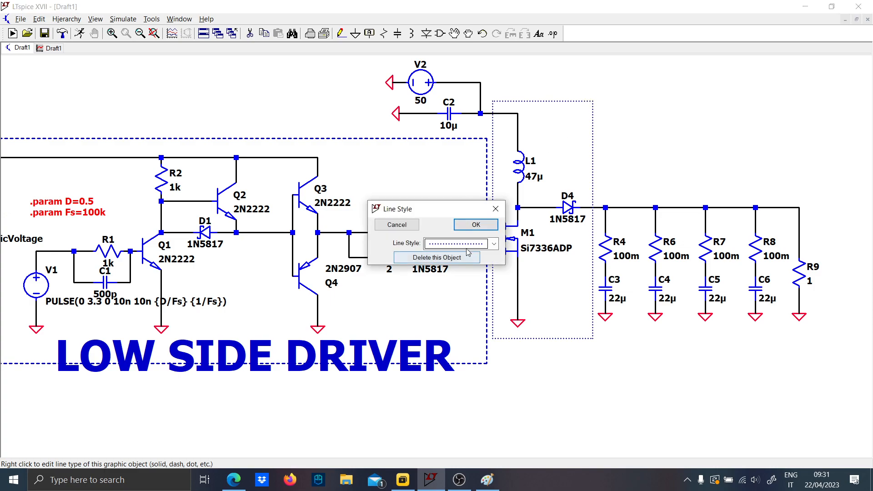
click(459, 244)
click(464, 263)
click(486, 225)
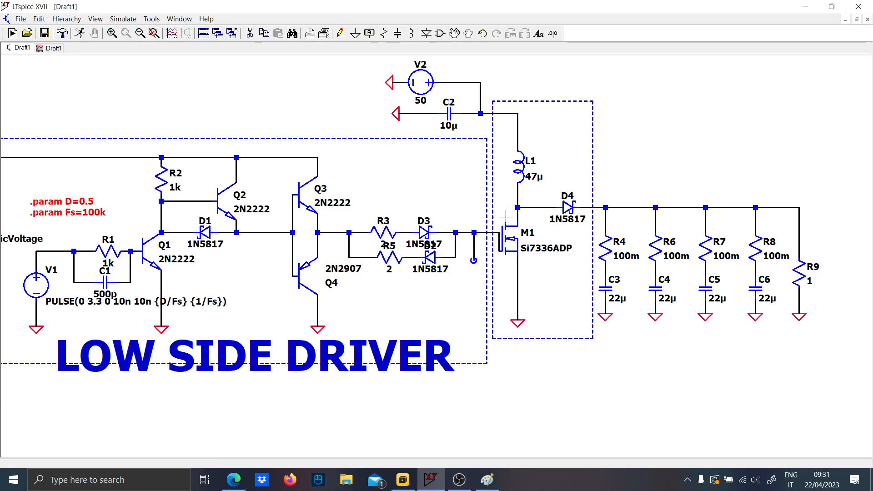
Add the comment "BOOST CONVERTER" in font size 3.5 above the rectangle around L1, M1 and D4
key(t)
key(Caps_Lock)
text(BOOST)
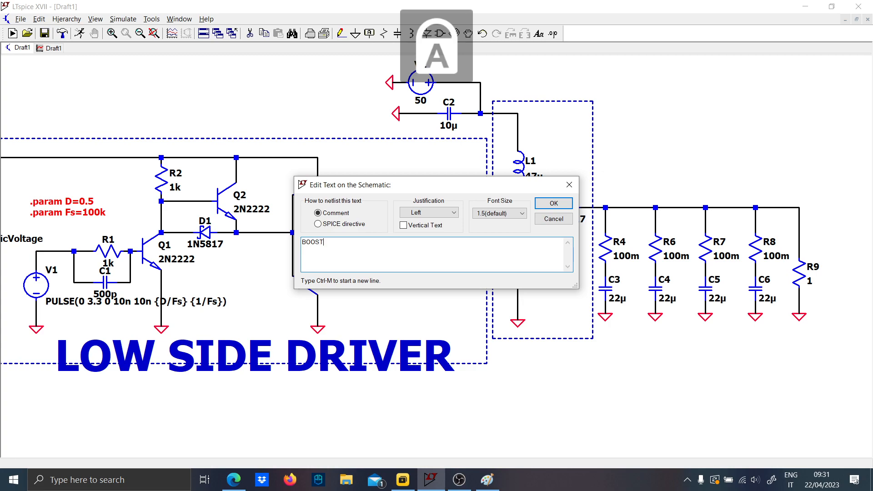
text( CONVERTER)
key(Caps_Lock)
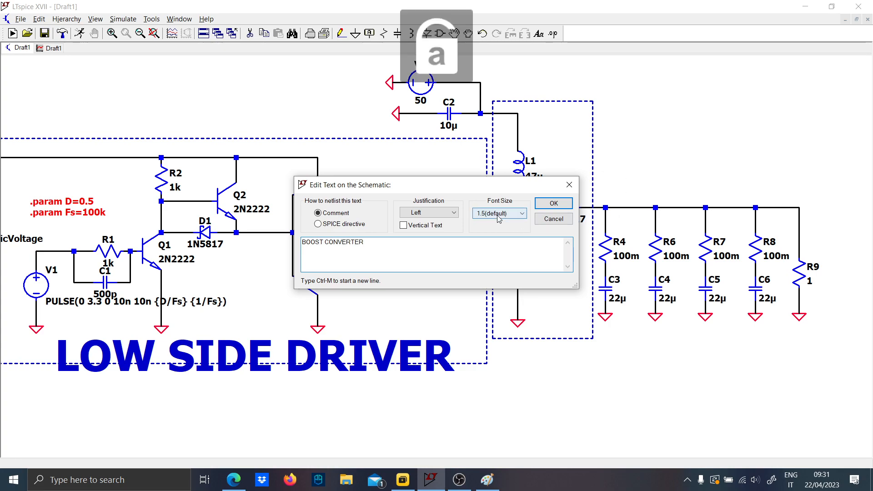
click(499, 213)
click(494, 252)
click(507, 213)
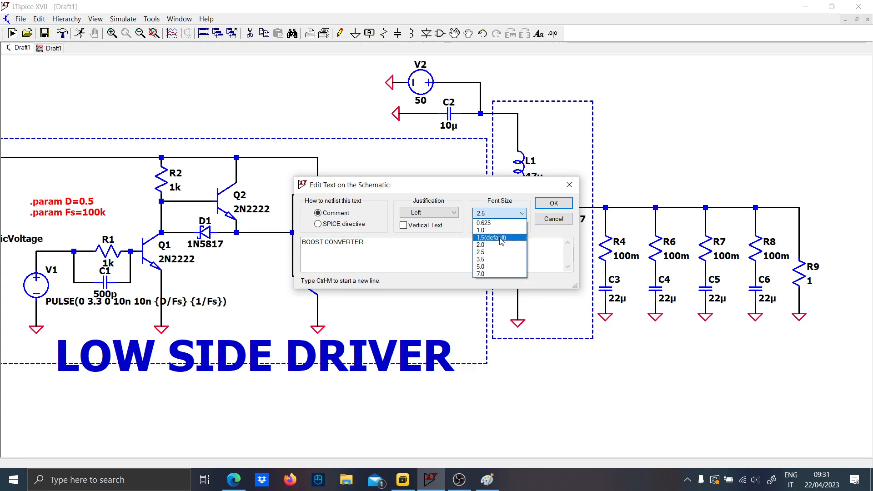
click(492, 259)
click(553, 203)
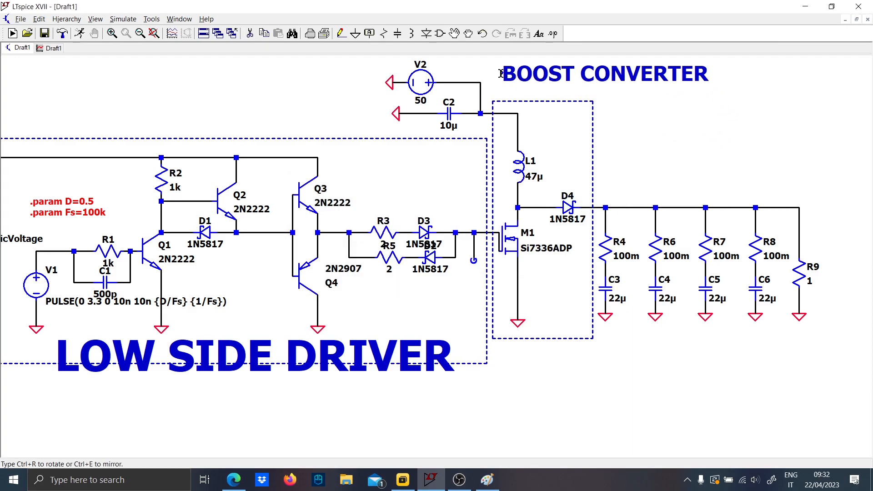
click(495, 81)
scroll(504, 236, down, 2)
scroll(517, 240, up, 3)
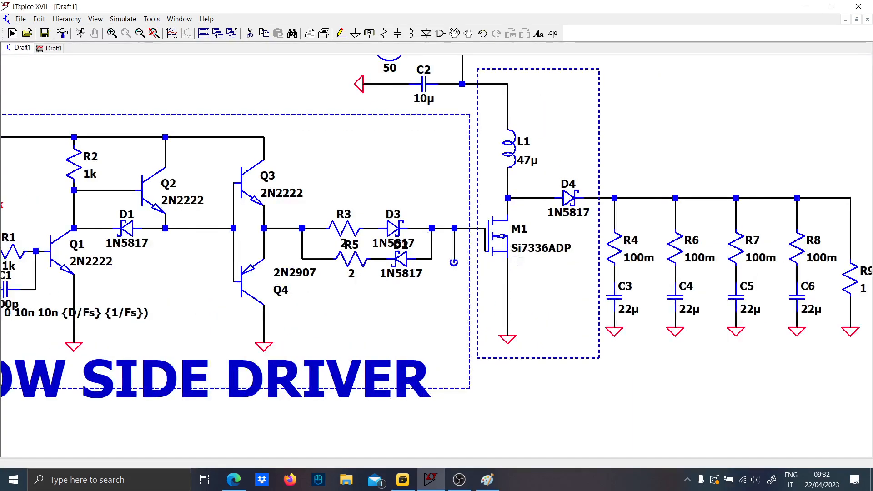
scroll(523, 247, down, 1)
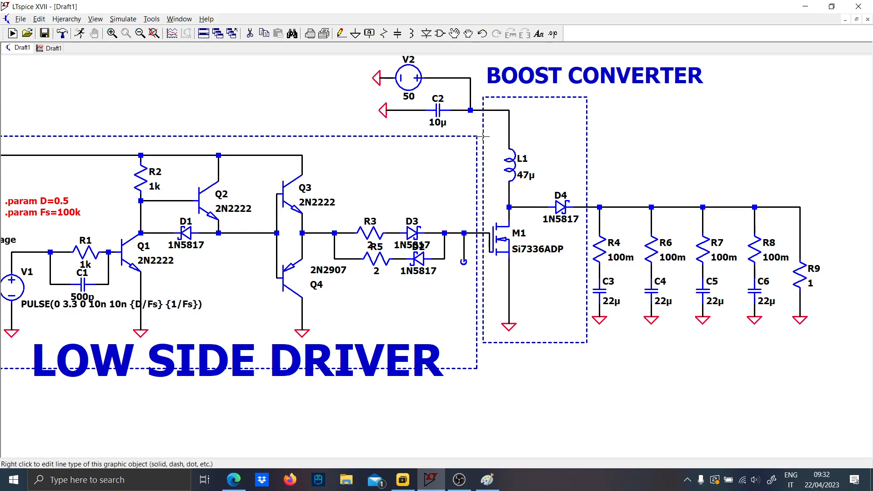
Move the "LOW SIDE DRIVER" title fully below the dashed driver rectangle
scroll(482, 171, up, 2)
scroll(483, 181, down, 4)
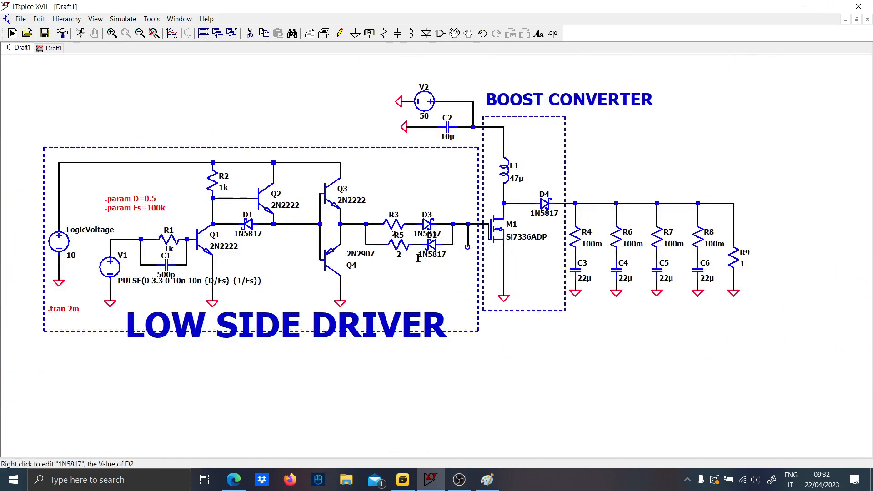
drag(343, 318, 345, 343)
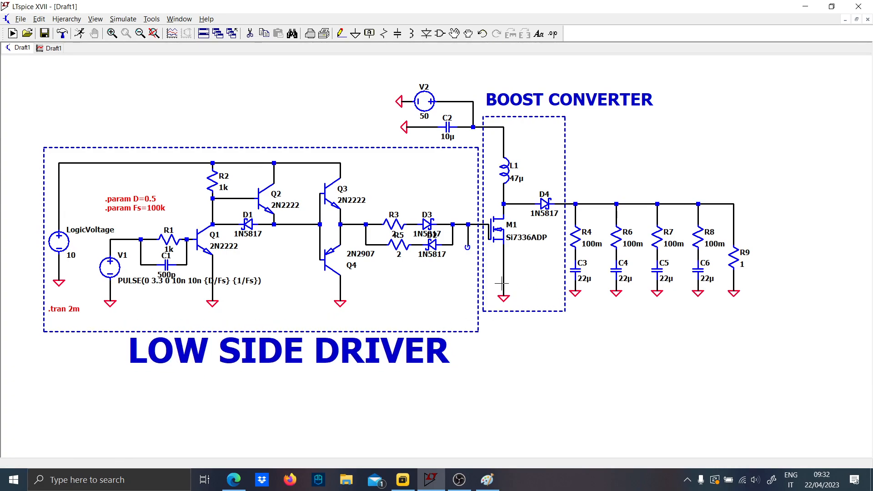
drag(255, 302, 263, 284)
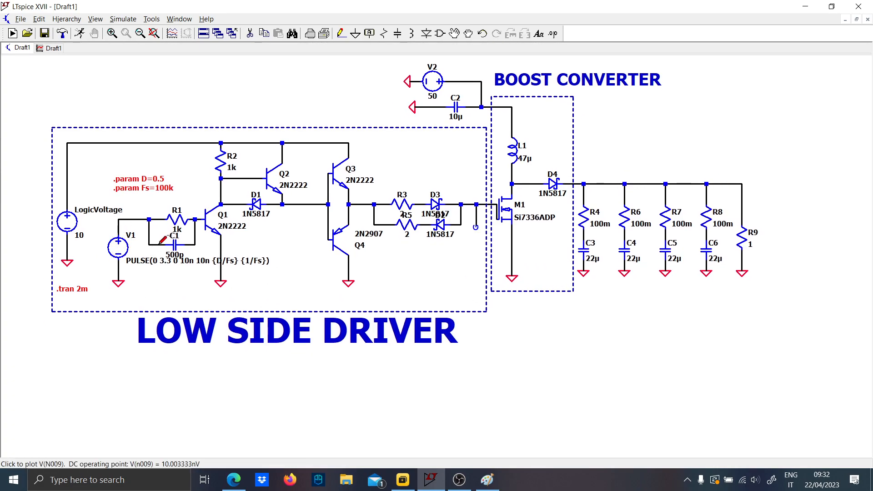
key(F3)
click(741, 183)
click(818, 383)
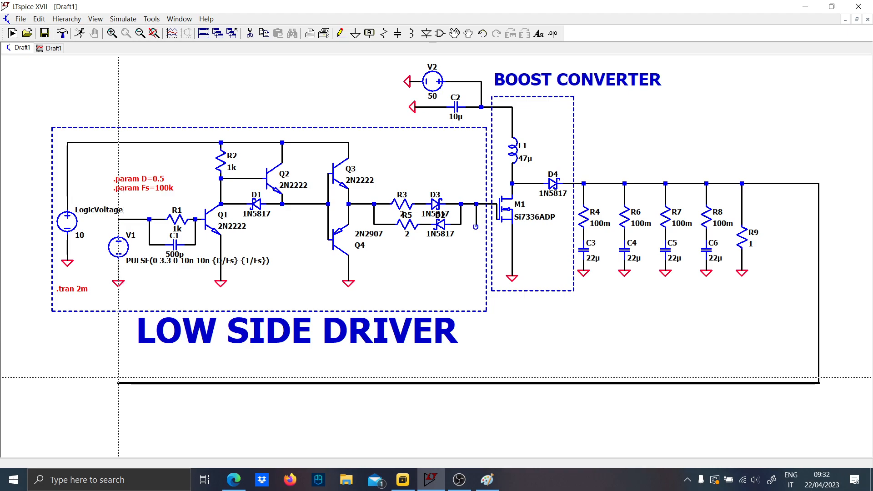
key(Escape)
drag(837, 395, 774, 88)
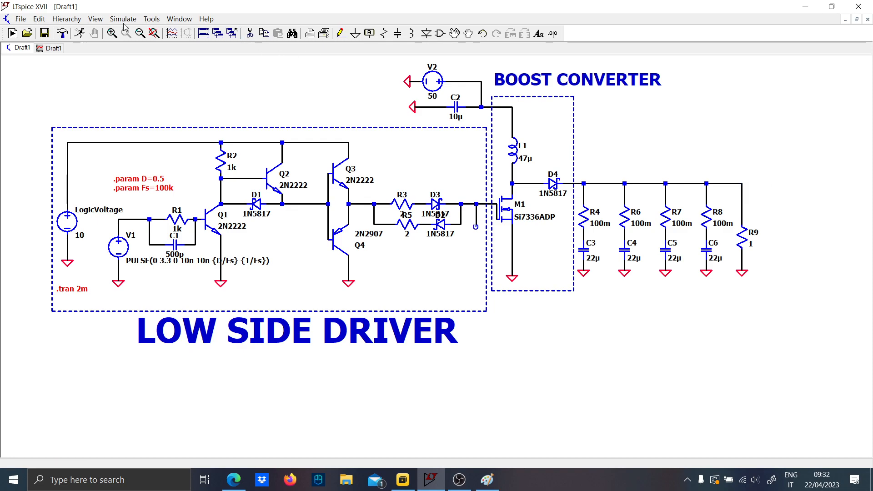
Run the 2 ms transient simulation and magnify the gate waveforms V(g) and V(n008) between about 0.980 and 1.000 ms
click(82, 34)
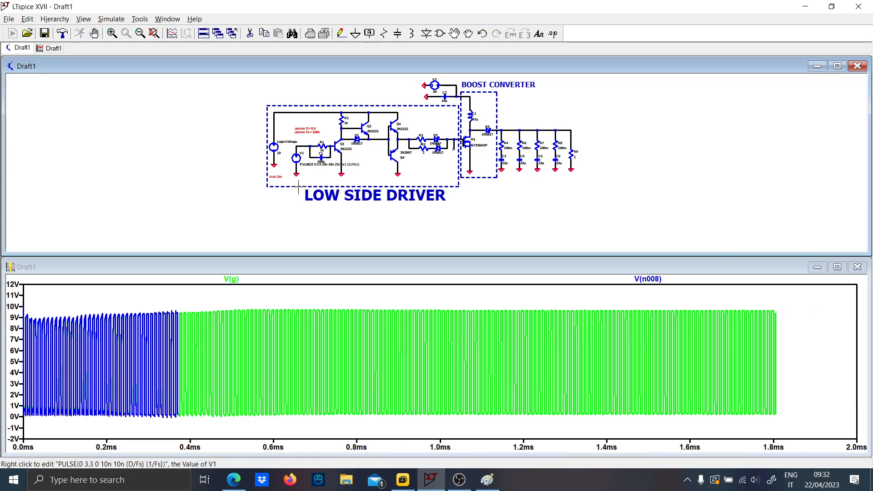
scroll(371, 188, up, 5)
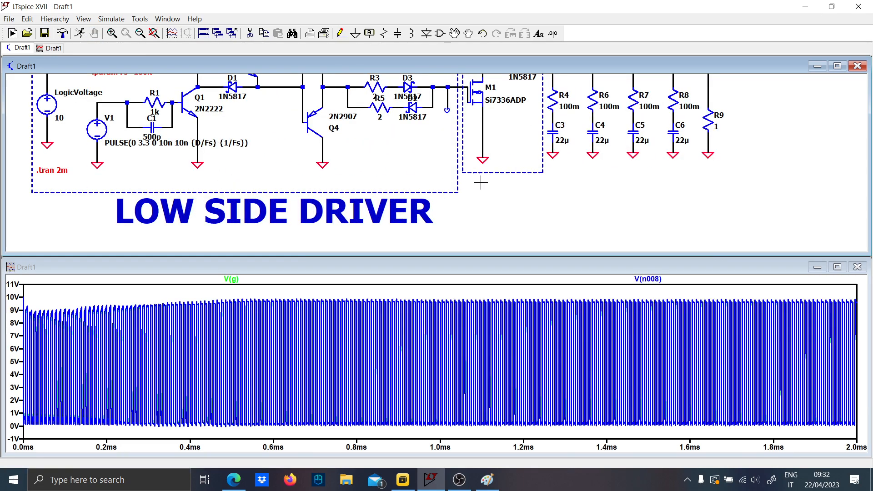
drag(451, 162, 423, 195)
drag(408, 433, 455, 319)
drag(342, 292, 436, 439)
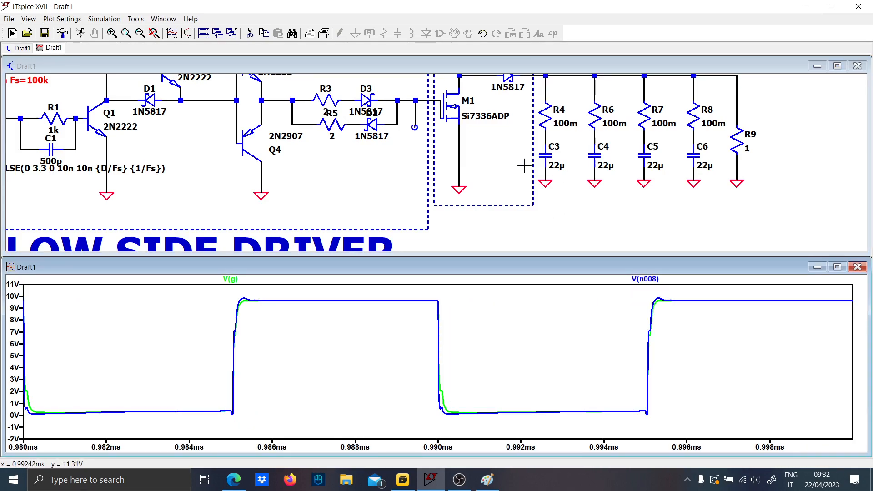
Plot only the current through L1, fit the full run, and magnify its steady-state ripple around 1.575 to 1.630 ms
scroll(529, 166, down, 5)
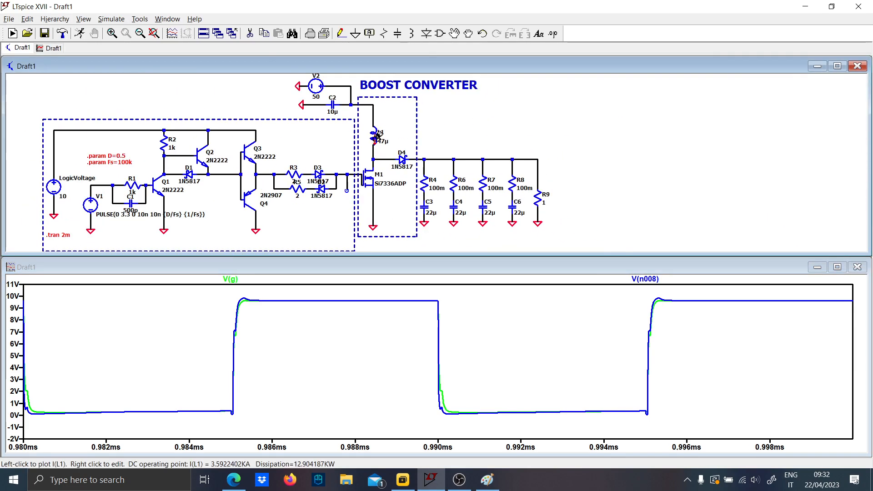
click(376, 135)
right_click(289, 291)
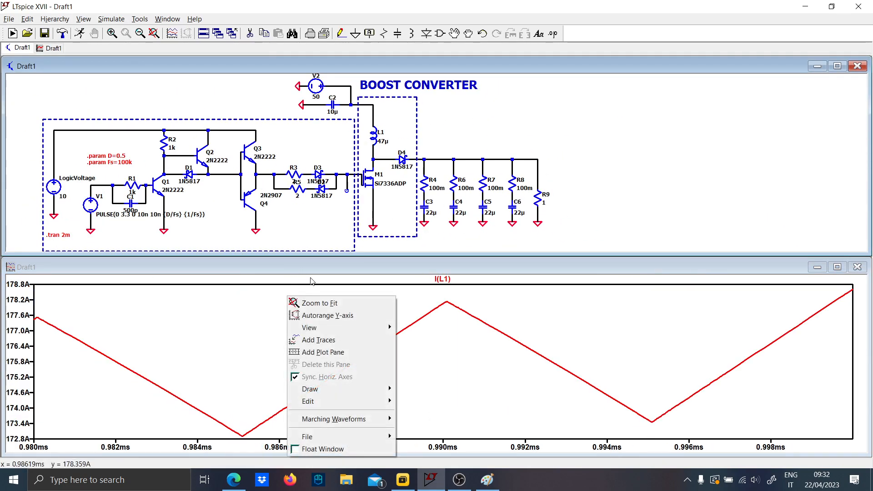
click(324, 300)
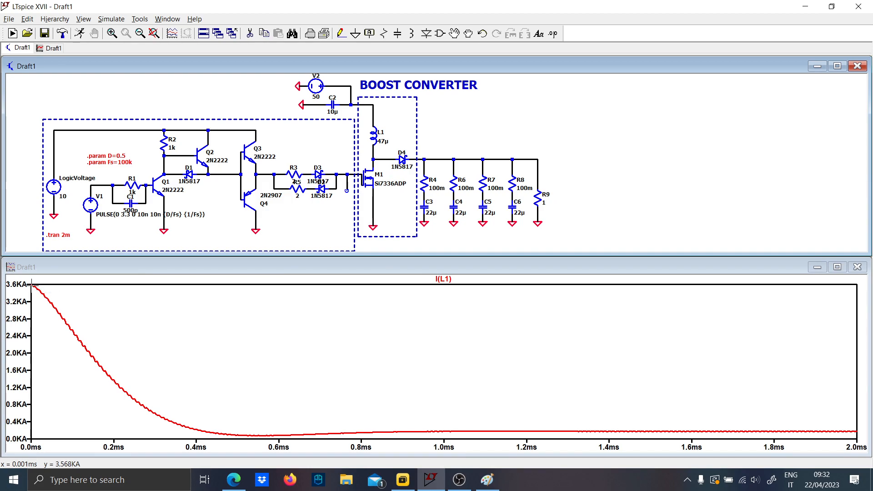
drag(611, 425, 797, 449)
drag(347, 332, 543, 356)
drag(186, 337, 683, 397)
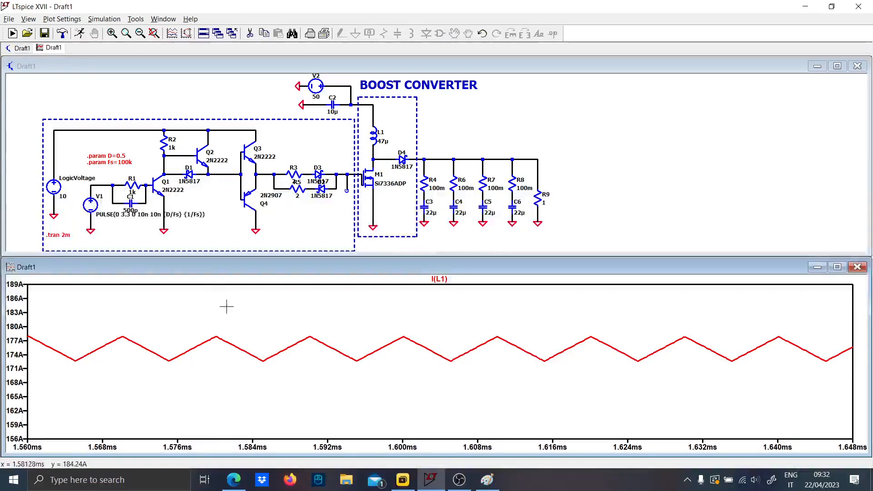
drag(190, 317, 682, 375)
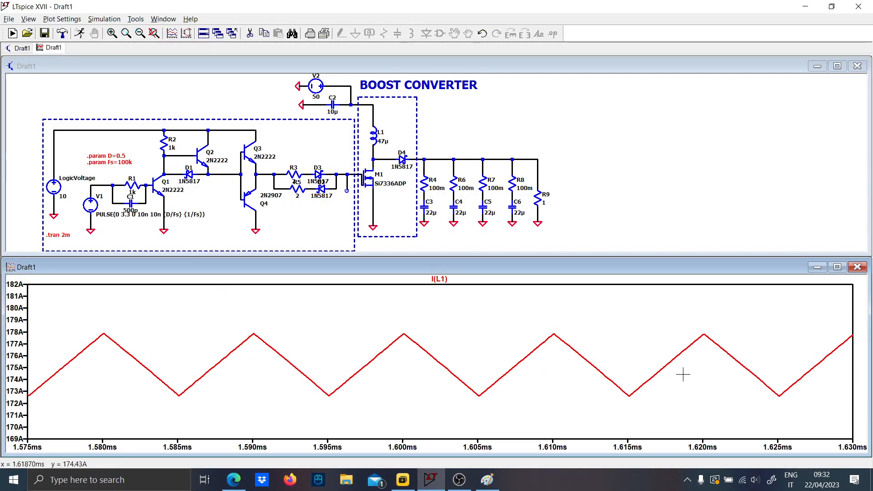
Plot only the output voltage at the top of R9 and magnify its steady-state ripple around 1.845 to 1.905 ms
click(579, 179)
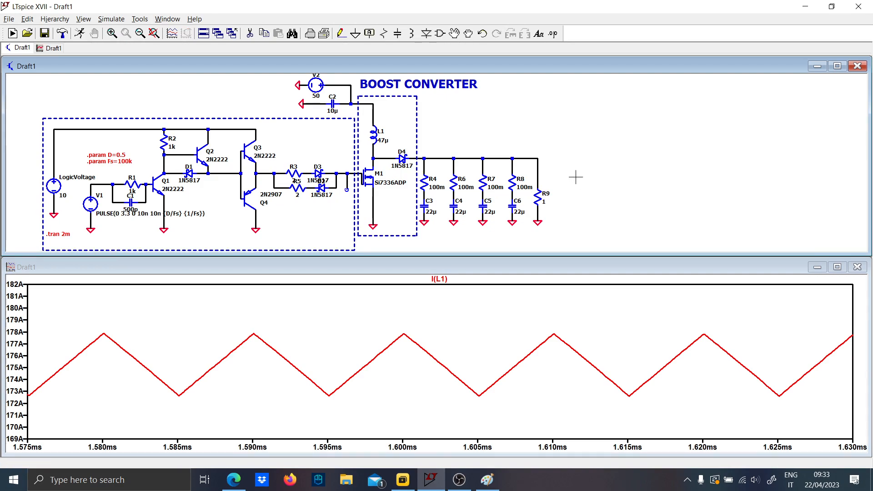
scroll(560, 170, up, 2)
click(527, 154)
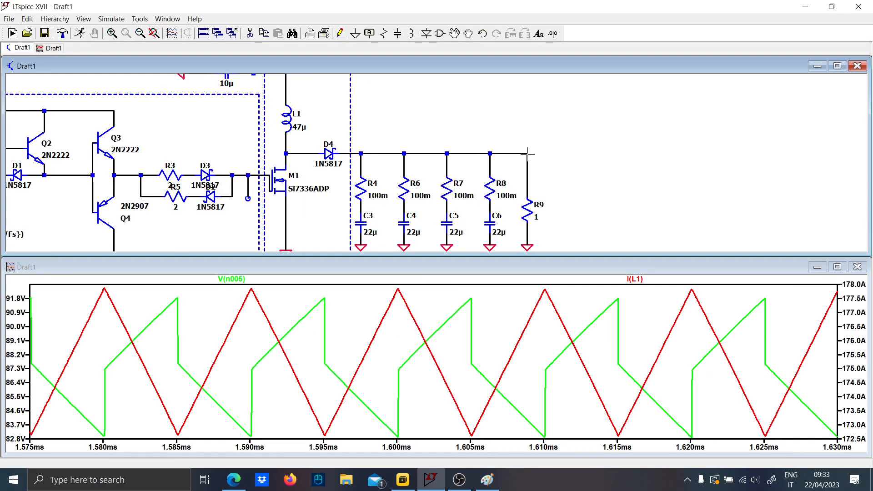
click(528, 153)
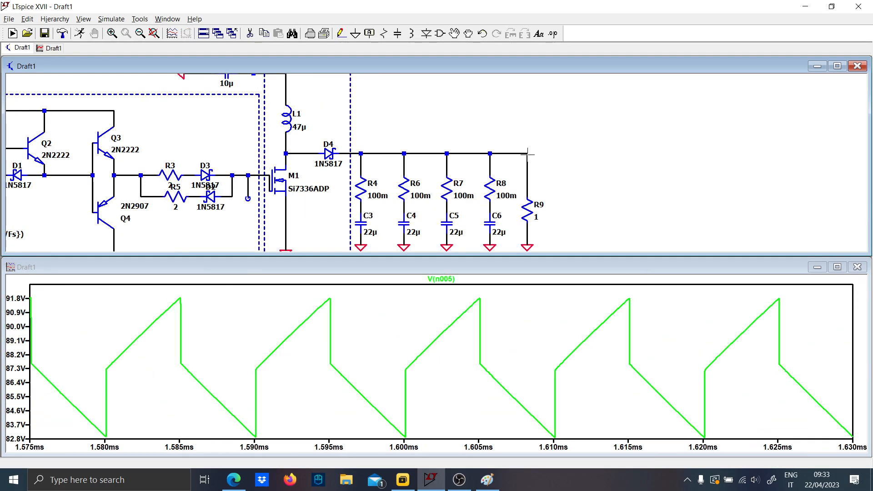
right_click(406, 315)
click(448, 155)
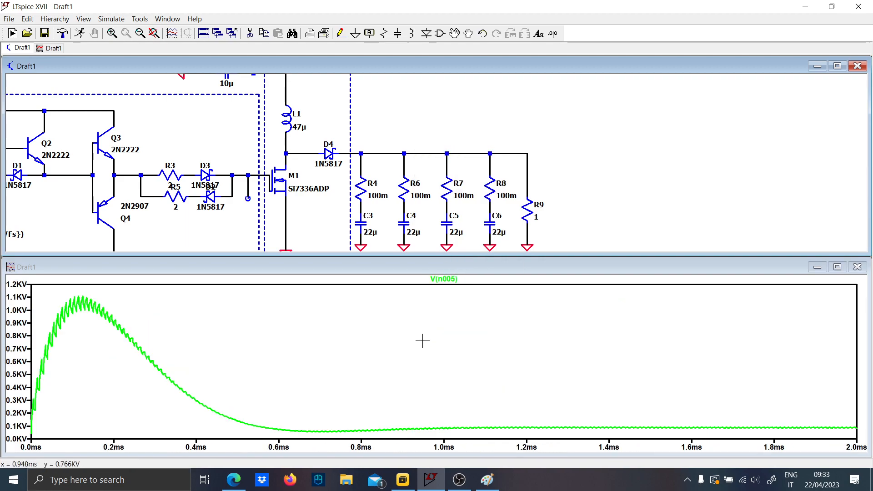
drag(732, 426, 854, 434)
drag(385, 349, 686, 391)
drag(273, 347, 611, 418)
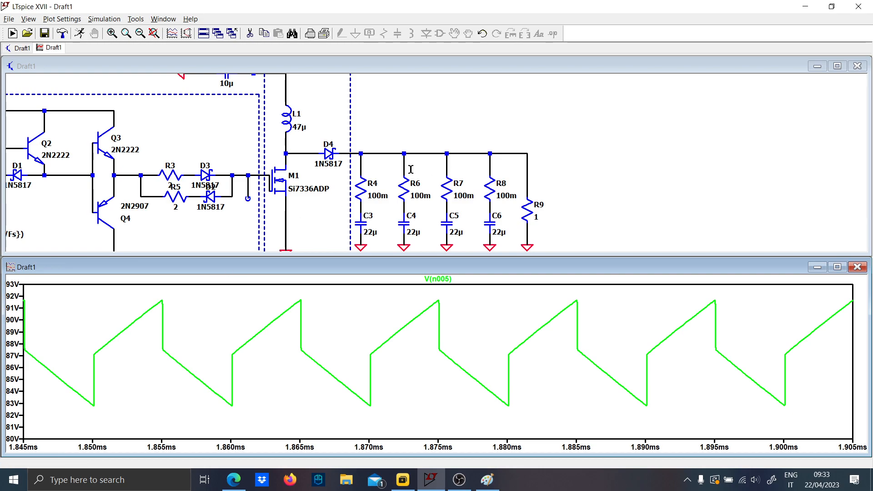
Delete the 100m series resistors R4, R6, R7 and R8 above the output capacitors
click(378, 176)
key(F5)
click(361, 187)
click(447, 193)
click(489, 191)
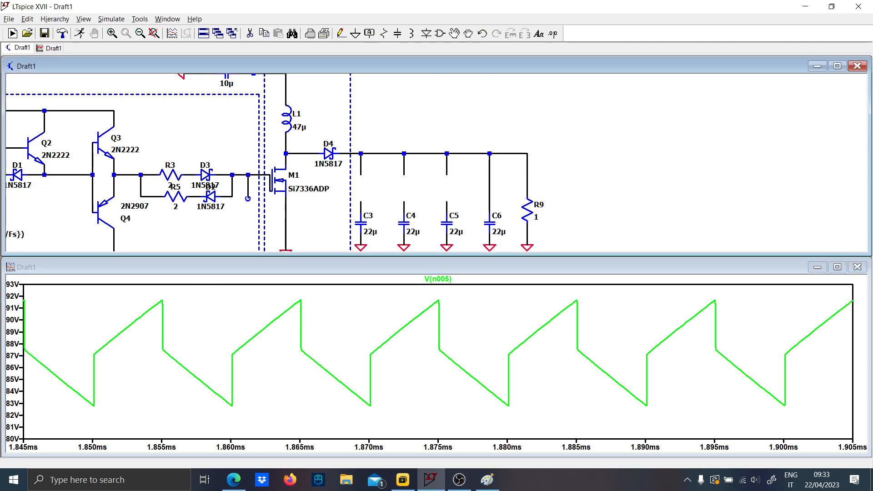
Wire C5, C4 and C3 straight up to the output rail across the gaps left by the deleted resistors
click(446, 201)
click(446, 174)
click(404, 201)
click(403, 175)
click(360, 202)
click(360, 153)
Rerun the simulation without the series resistors and magnify the output voltage ripple around 1.746 to 1.845 ms
click(78, 34)
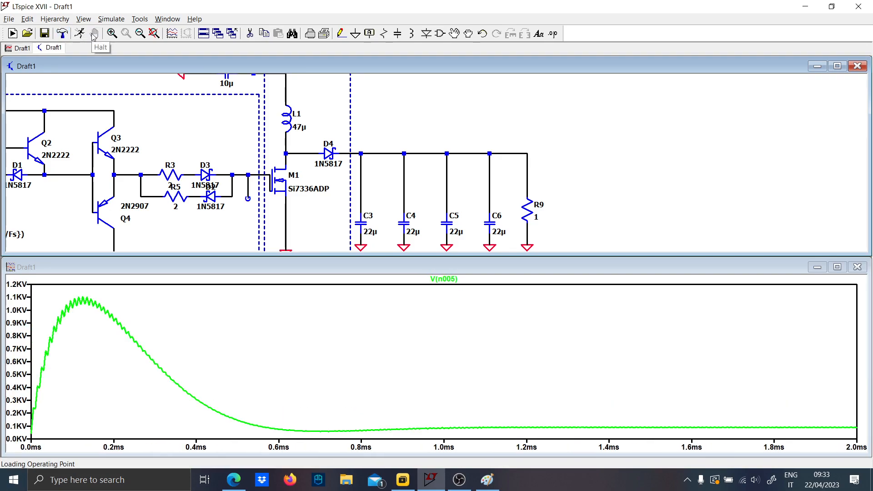
click(682, 422)
drag(683, 421, 867, 435)
drag(304, 340, 651, 384)
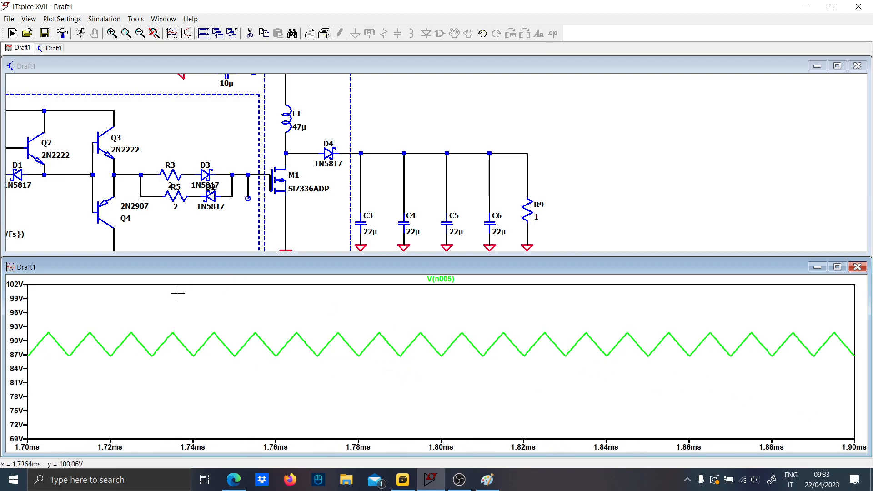
scroll(296, 218, down, 3)
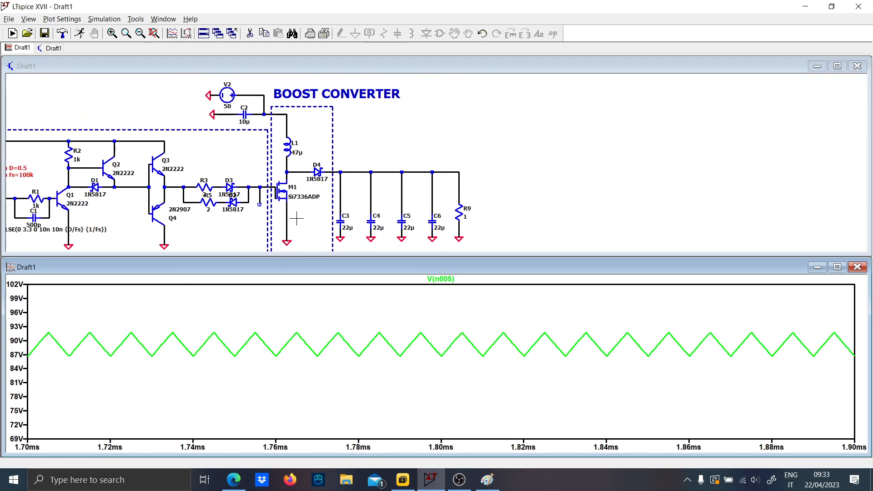
click(231, 223)
scroll(198, 198, up, 3)
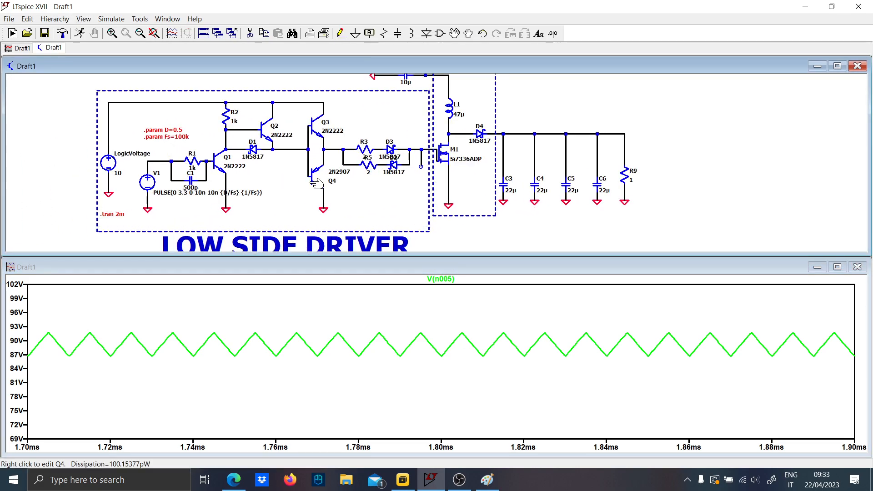
drag(222, 325, 591, 370)
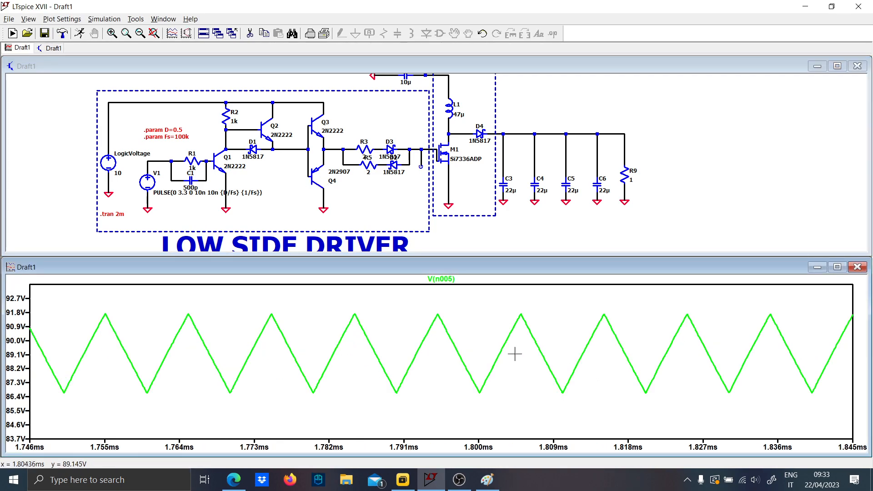
Maximize the schematic window and fit the whole driver and boost converter circuit in view
scroll(564, 234, down, 3)
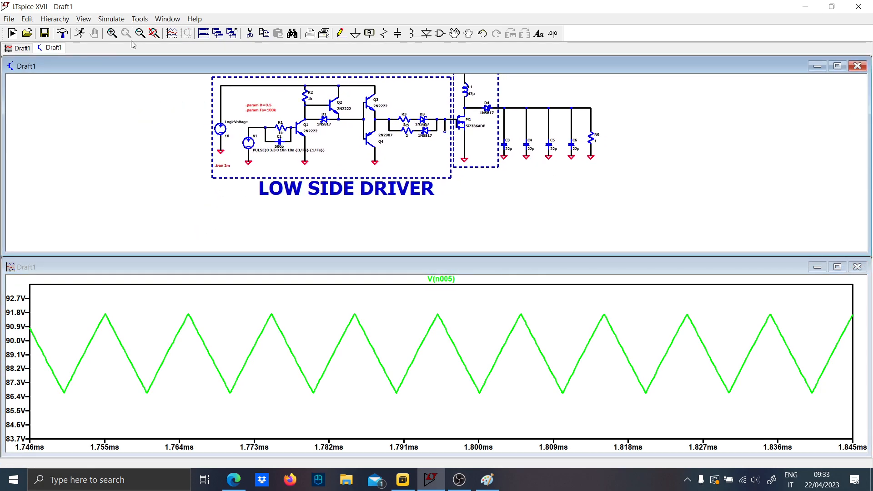
drag(580, 179, 554, 191)
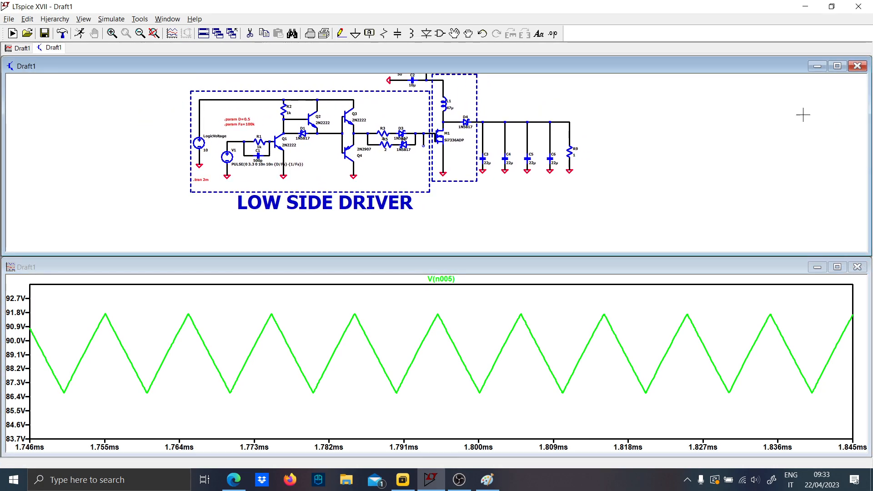
click(829, 67)
key(space)
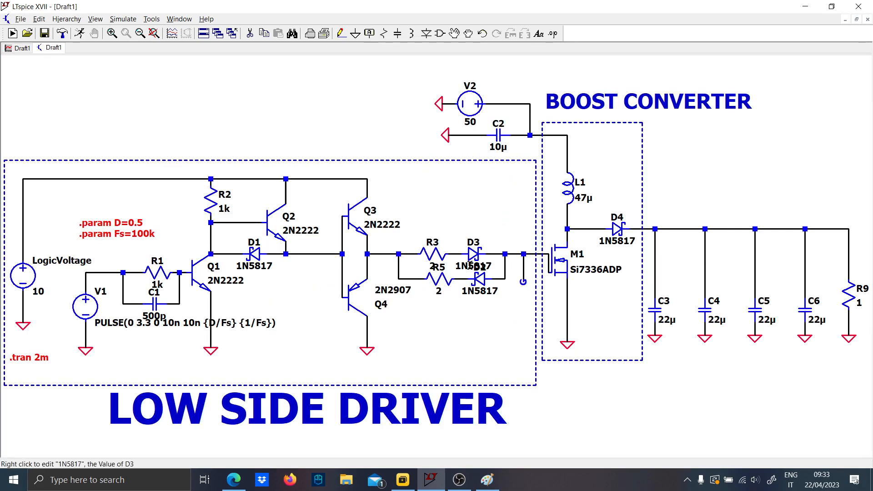
Open the existing schematic "buckdamandare" from the Desktop folder and bring its control loop into view
click(28, 34)
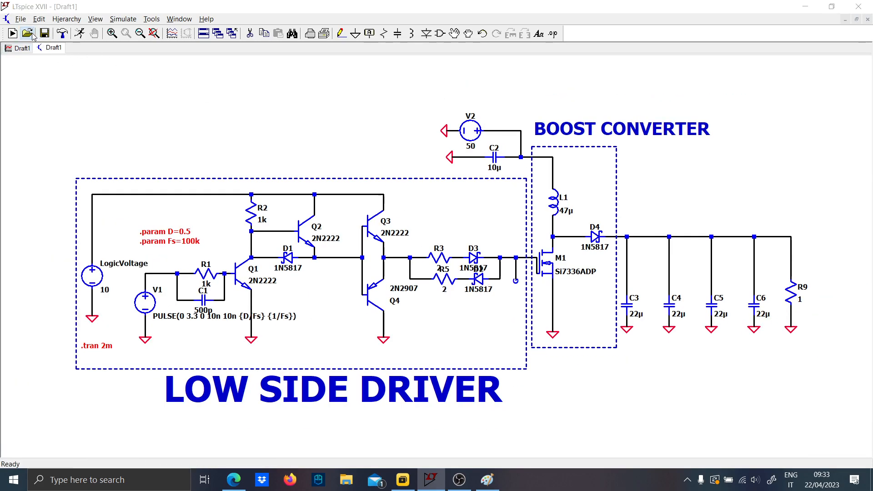
scroll(312, 197, up, 5)
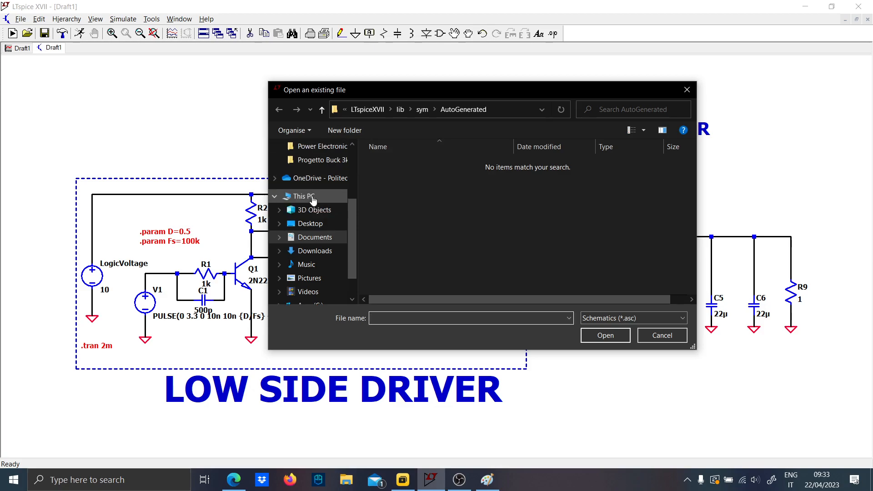
click(314, 170)
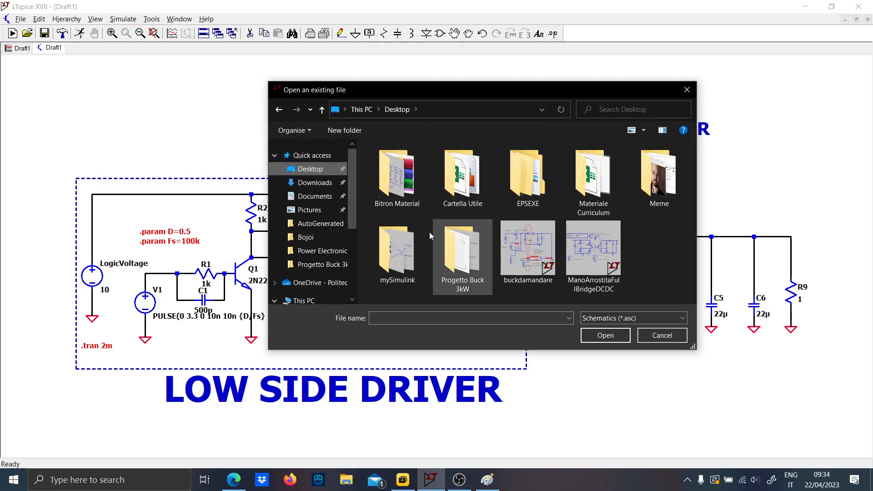
click(449, 243)
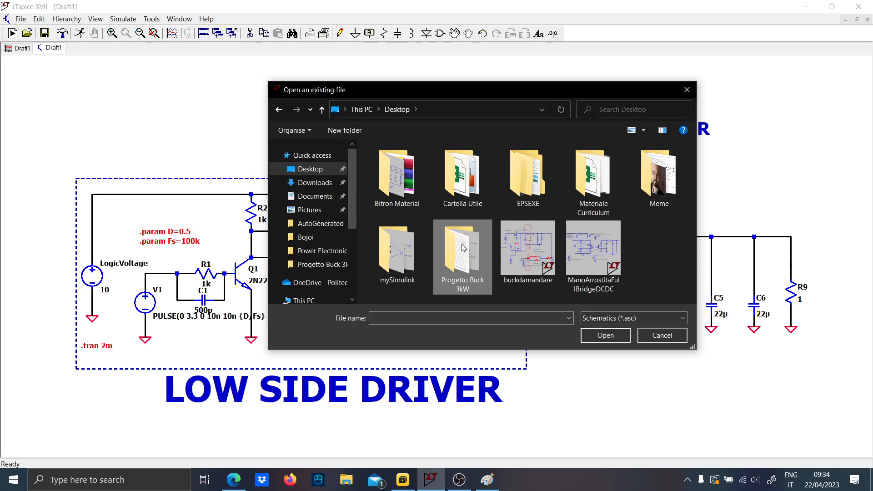
double_click(509, 258)
click(448, 265)
scroll(393, 241, down, 3)
scroll(393, 241, up, 3)
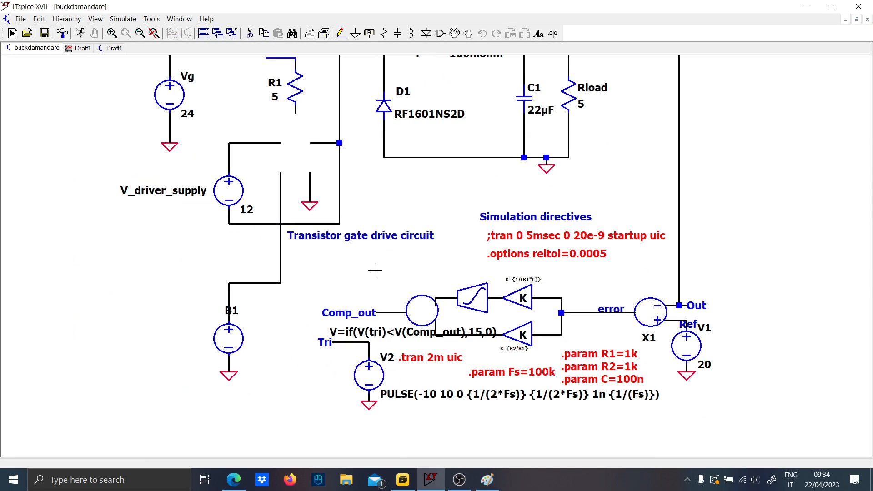
Copy the control loop and its parameters from the buckdamandare schematic into the Draft1 schematic, below the boost converter's output capacitors
drag(276, 238, 801, 420)
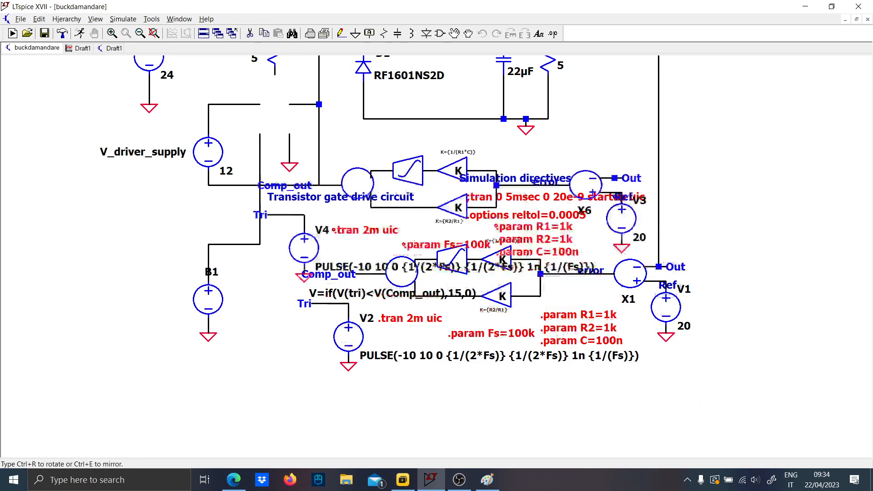
click(73, 48)
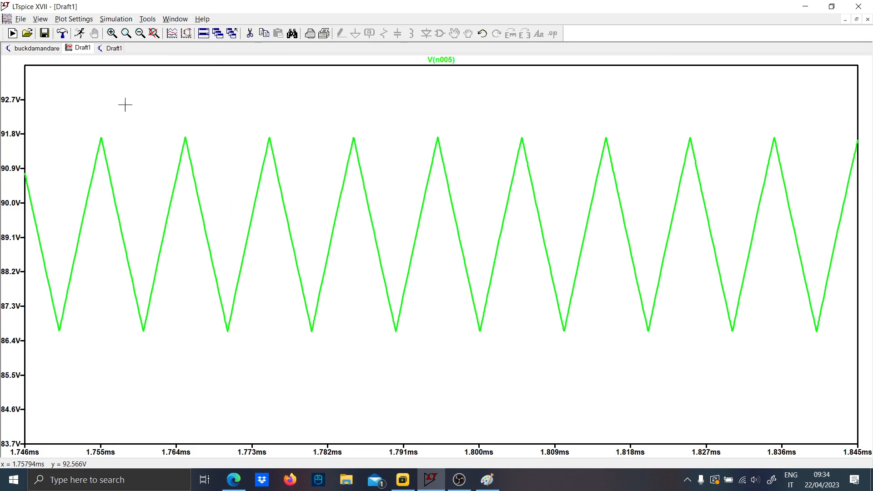
click(110, 48)
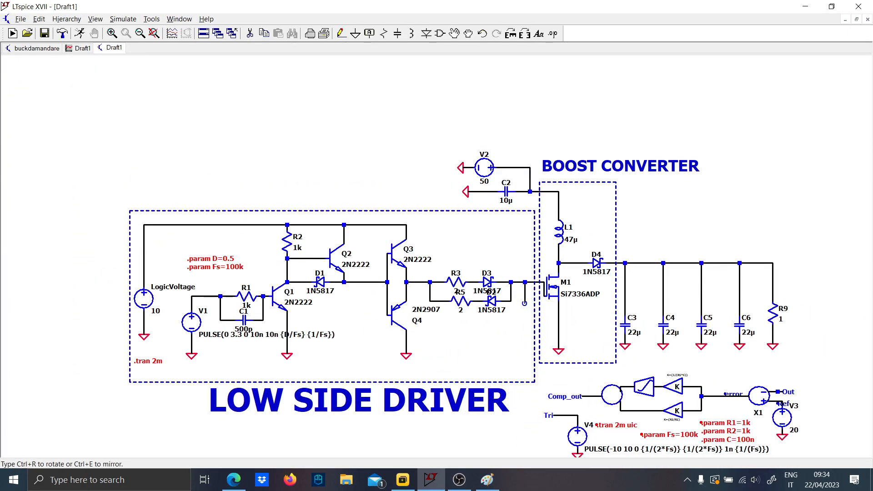
click(677, 391)
scroll(677, 391, up, 3)
Delete the integrator and the K={1/(R1*C)} gain block from the upper branch of the pasted control loop
drag(665, 344, 495, 254)
key(F5)
drag(414, 258, 537, 312)
scroll(520, 287, up, 1)
scroll(587, 292, down, 3)
drag(643, 269, 600, 264)
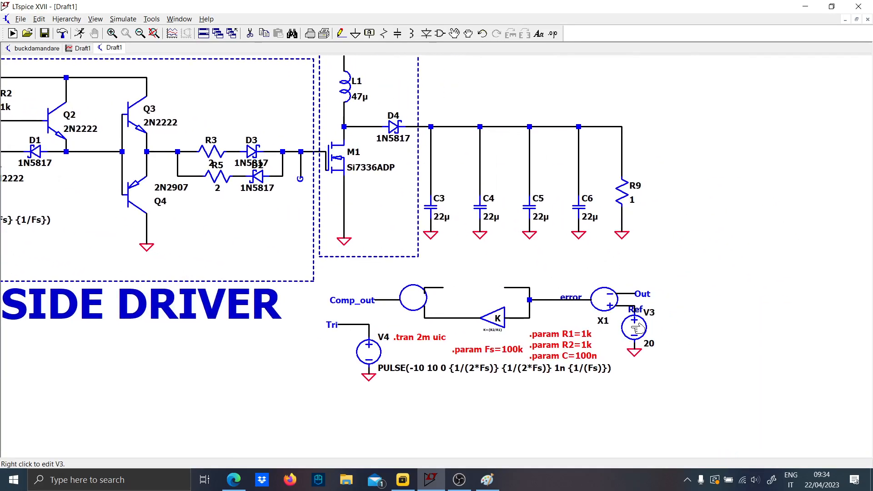
Set the reference source V3 to 90, remove the Out label, and wire X1's negative input to the converter's output rail
right_click(648, 346)
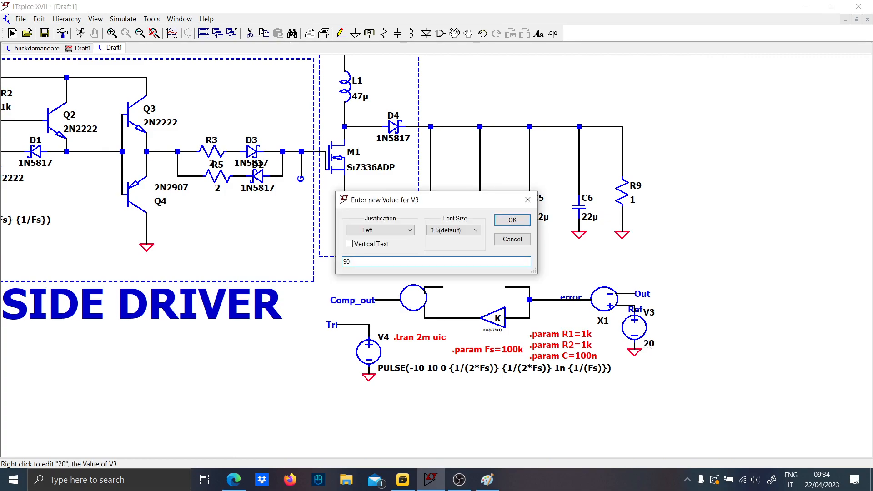
key(Return)
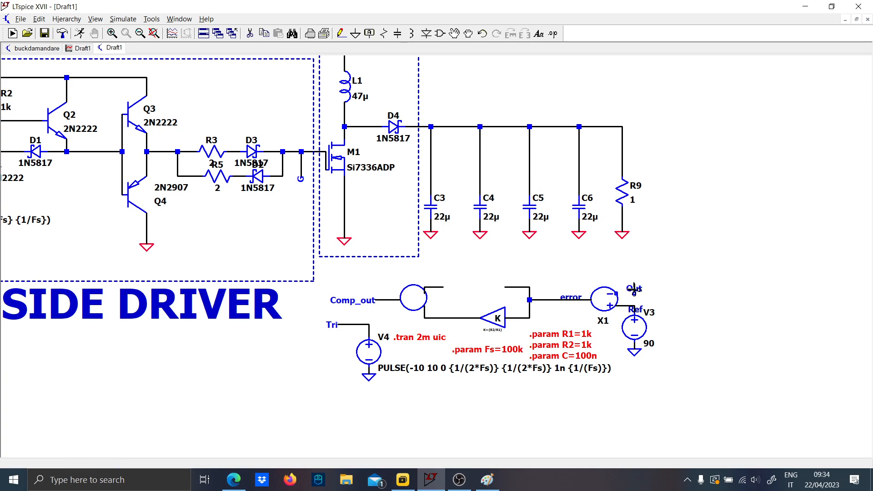
key(F3)
click(616, 293)
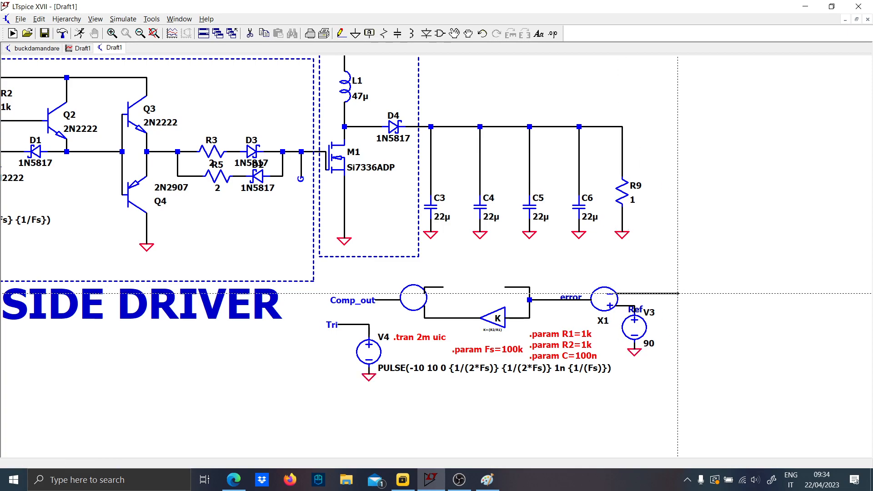
click(658, 126)
click(622, 123)
key(Escape)
scroll(453, 247, down, 5)
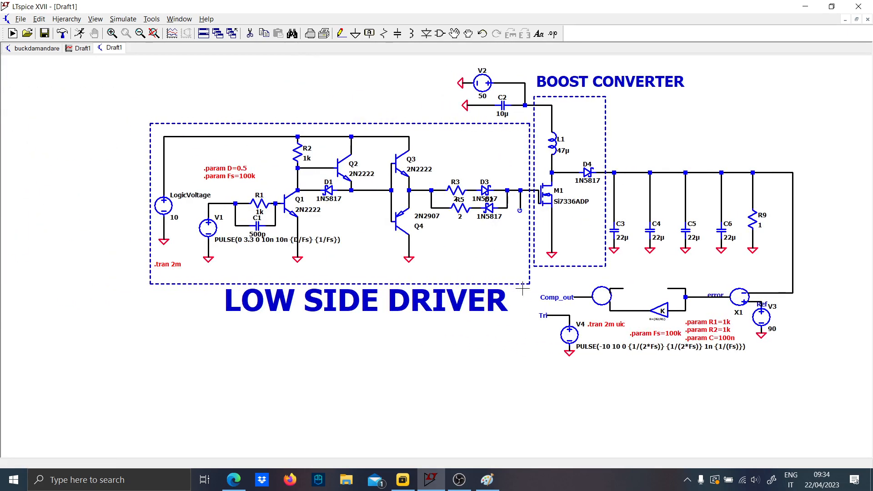
Copy behavioral source B1 with V=if(V(tri)<V(Comp_out),15,0) from buckdamandare and place it below the LOW SIDE DRIVER title in Draft1
scroll(519, 290, up, 2)
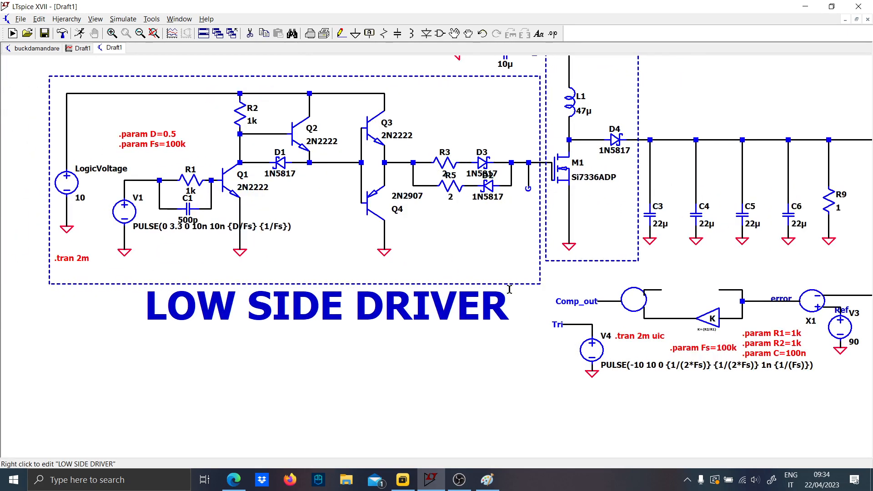
click(26, 49)
drag(196, 204, 300, 422)
key(F6)
click(82, 49)
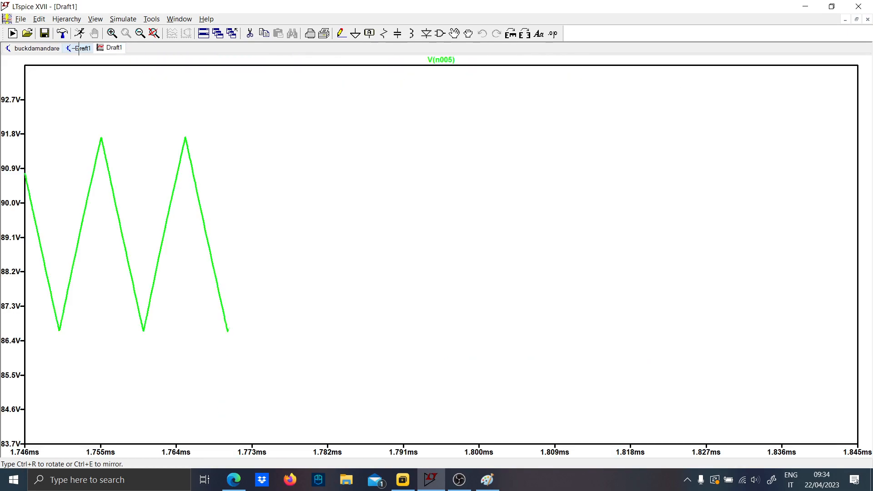
click(111, 49)
click(274, 396)
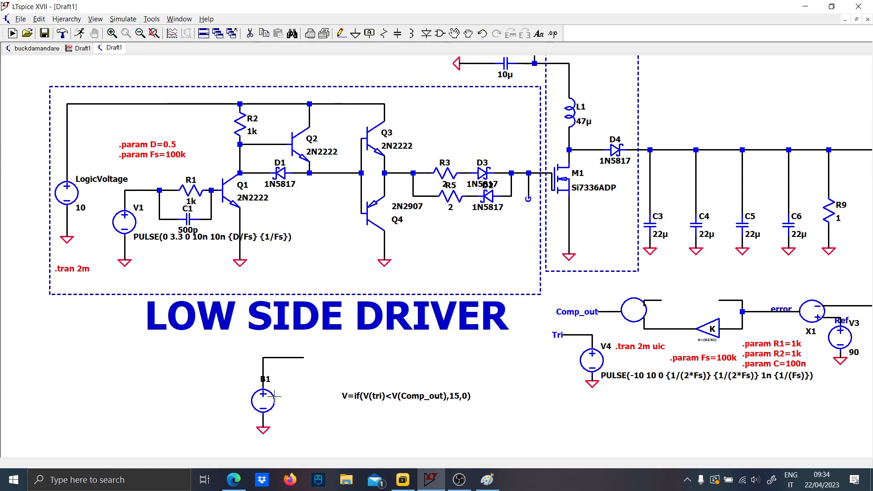
key(Escape)
Delete the horizontal wire stub above B1, and remove pulse source V1 with its ground from the driver input
scroll(286, 367, up, 2)
scroll(296, 366, down, 2)
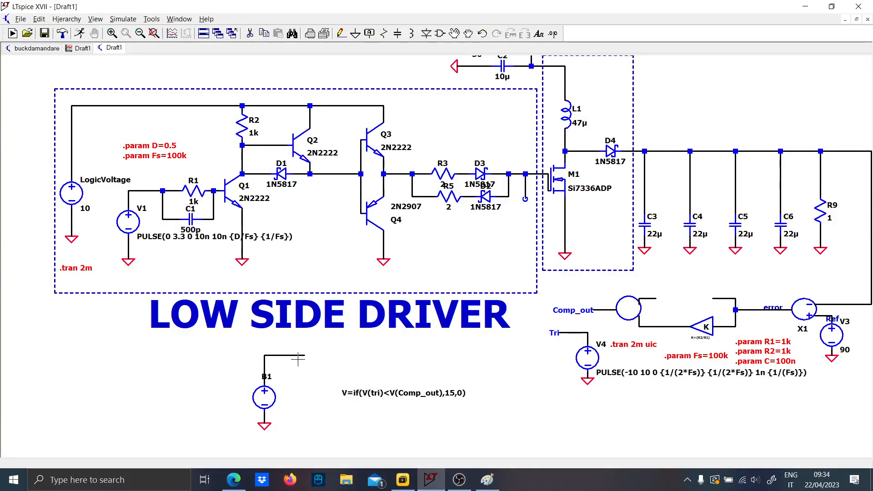
key(Delete)
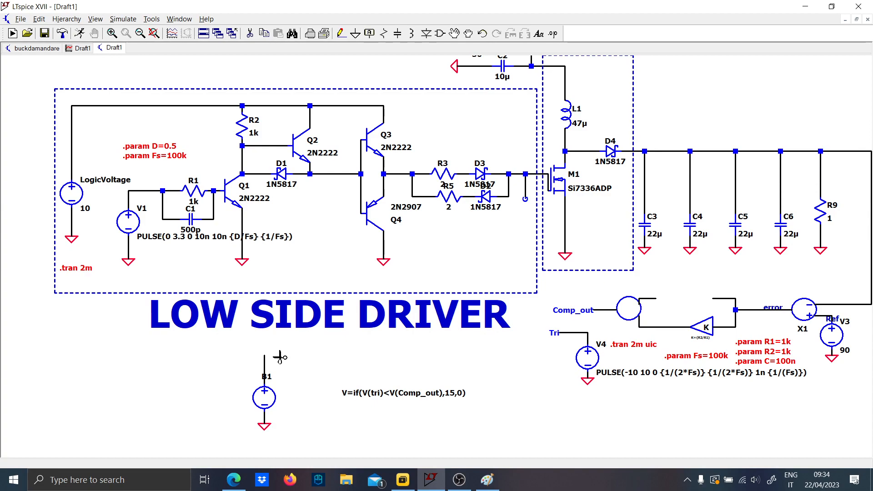
click(132, 219)
click(128, 252)
click(129, 261)
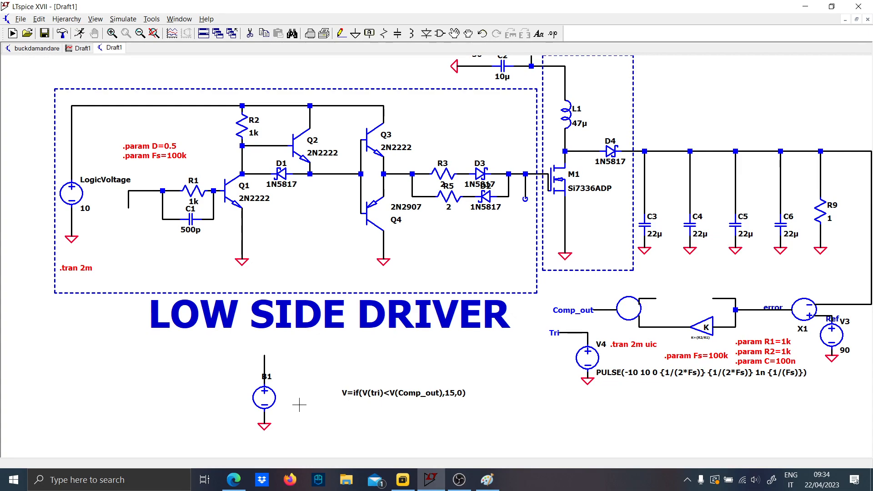
Move B1 with its ground and formula to the driver input, connecting it to the wire feeding R1 and C1
drag(250, 351, 115, 203)
click(140, 243)
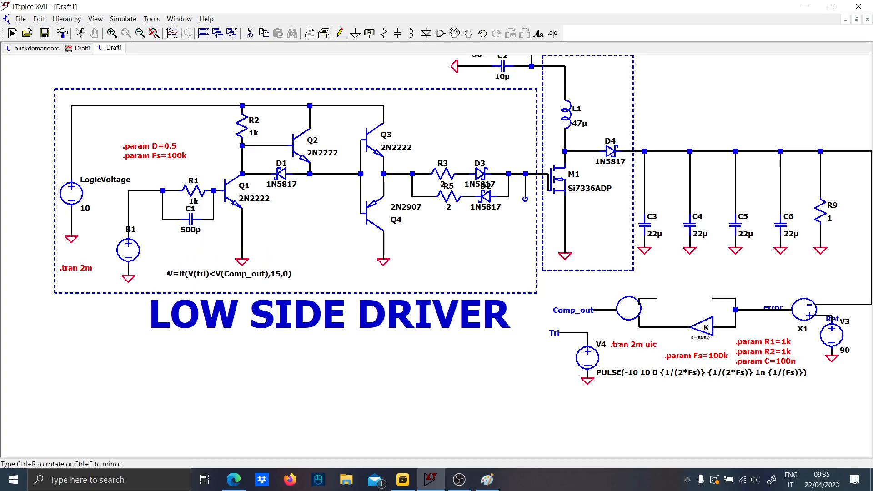
click(179, 279)
Examine how B1's formula relates to the Tri and Comp_out signals and the error path from the output
scroll(581, 339, up, 3)
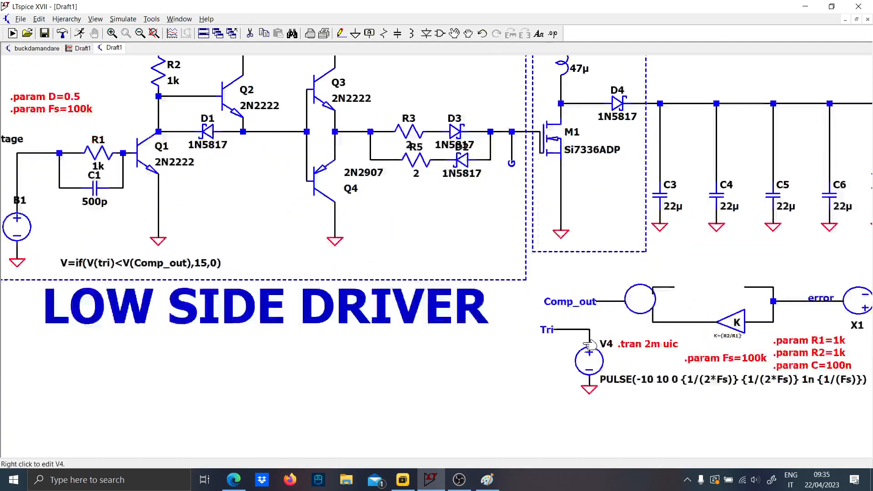
drag(414, 379, 475, 387)
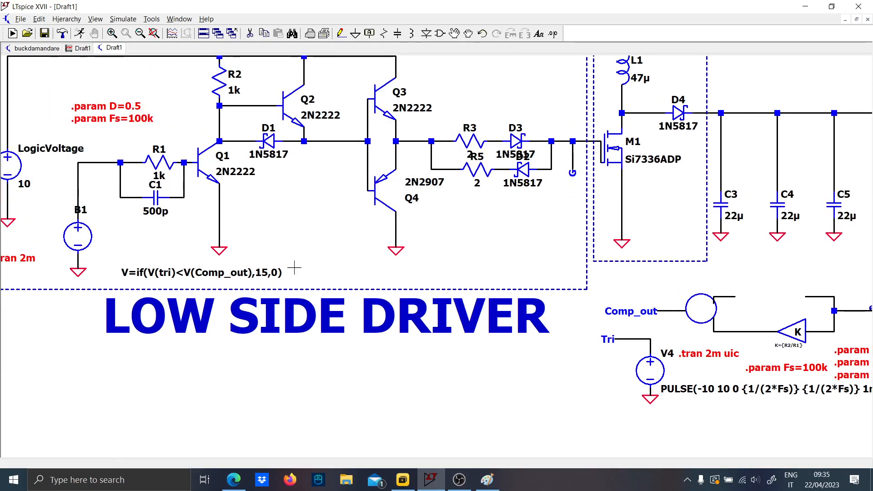
drag(598, 359, 575, 369)
scroll(545, 366, down, 2)
drag(610, 263, 320, 194)
scroll(404, 227, up, 3)
scroll(529, 272, up, 1)
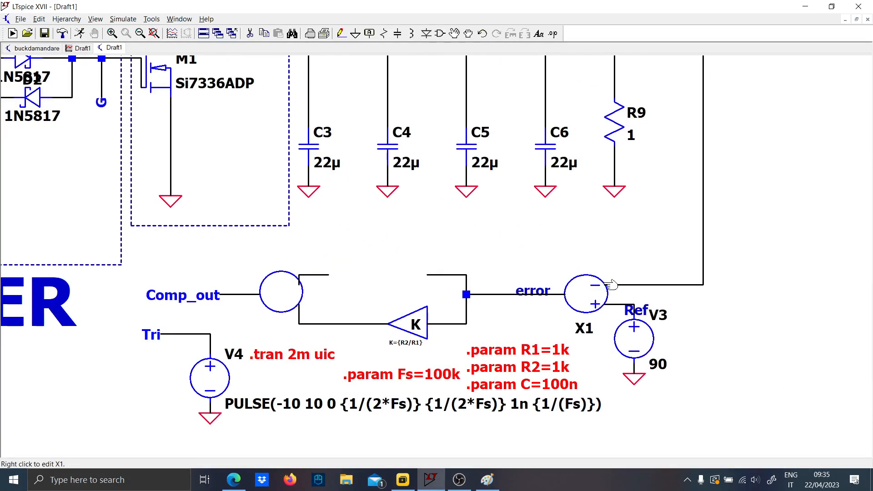
drag(646, 226, 594, 197)
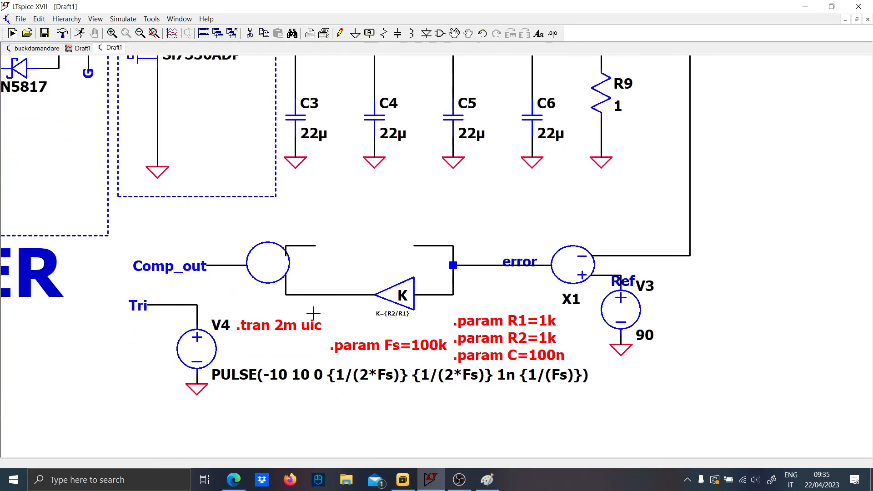
drag(231, 314, 532, 329)
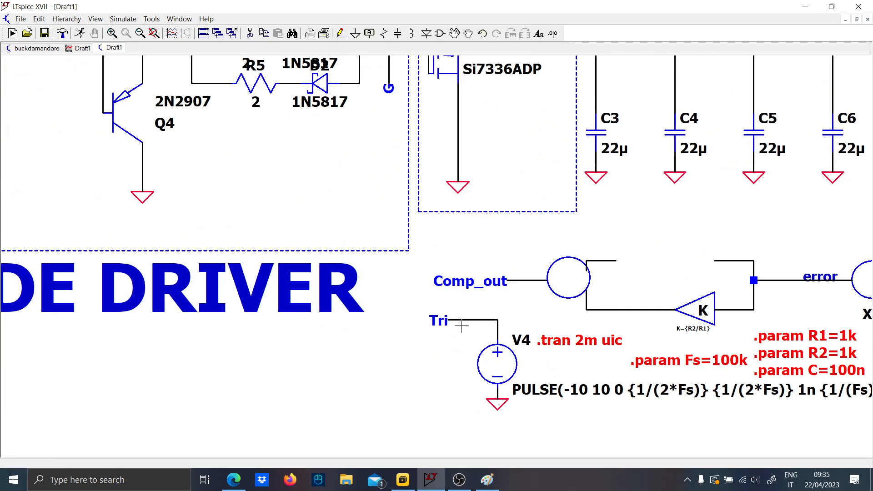
Switch to Paint, sketch a comparator with triangle-wave and constant-level inputs and a pulse-train output, and return to LTspice
click(487, 478)
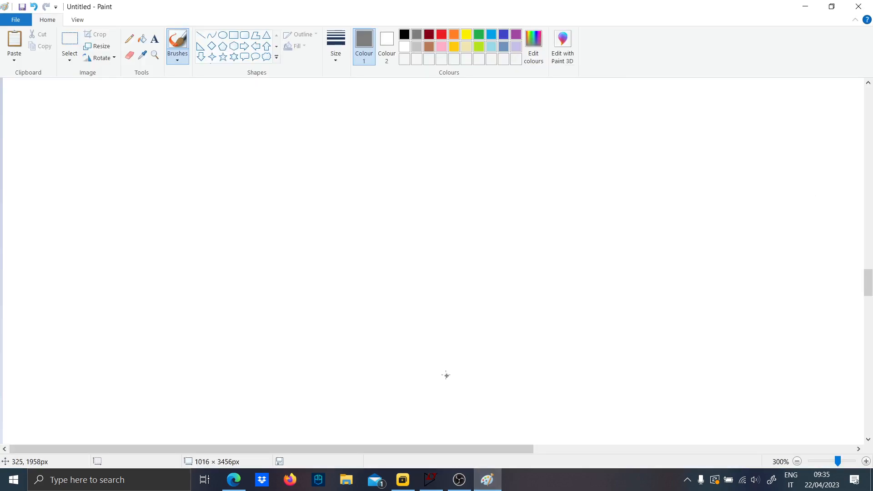
mouse_move(180, 220)
mouse_down()
mouse_move(349, 153)
mouse_move(478, 191)
mouse_up()
drag(158, 287, 472, 289)
mouse_move(498, 170)
mouse_down()
mouse_move(504, 287)
mouse_move(490, 362)
mouse_up()
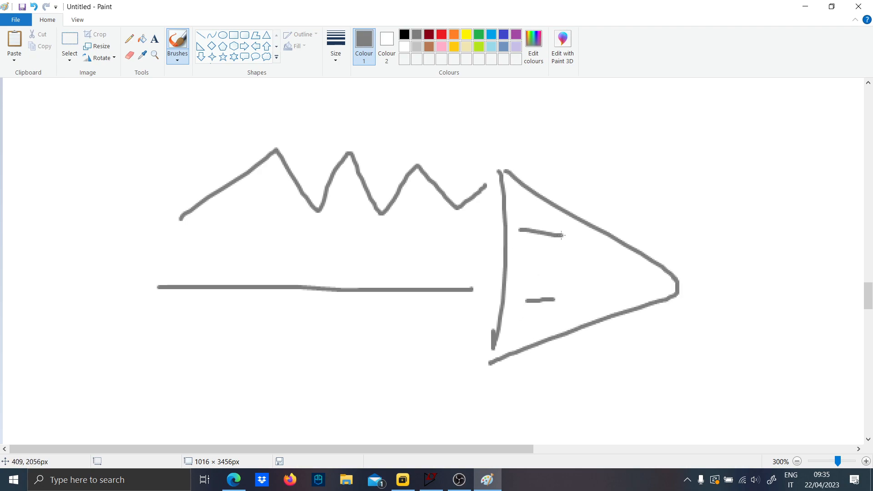
drag(729, 180, 789, 211)
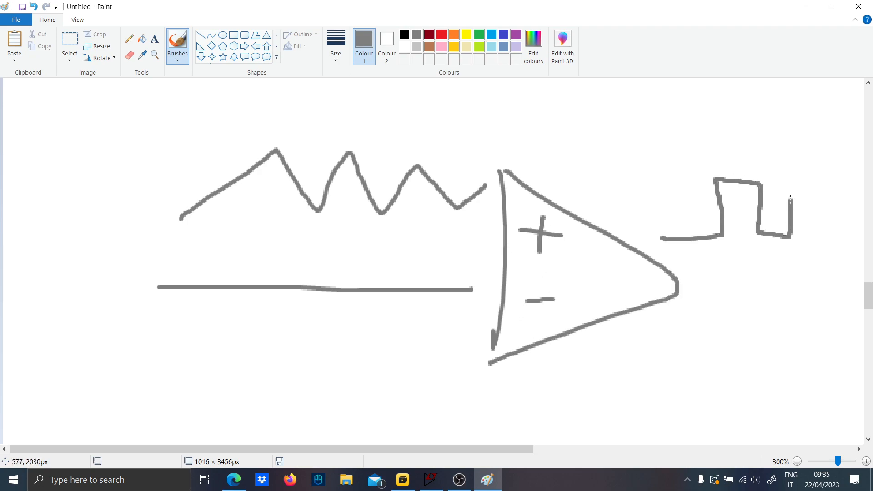
drag(789, 123, 760, 183)
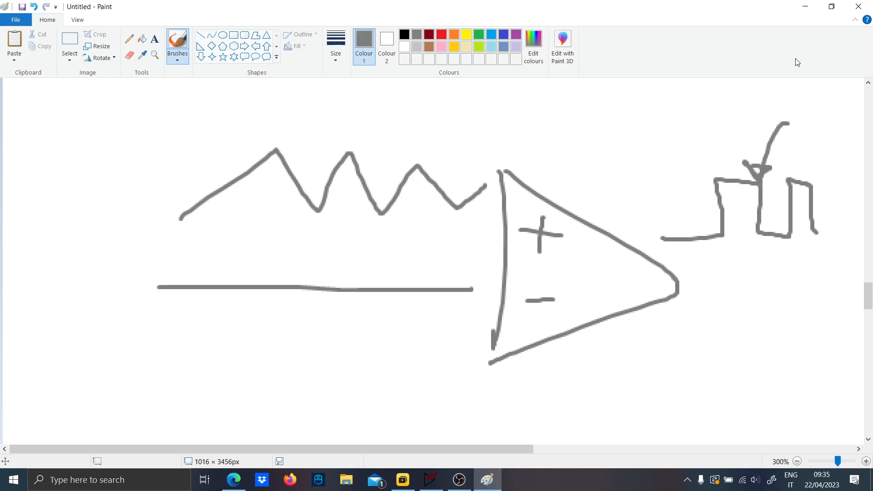
click(804, 7)
Close the buckdamandare schematic and try to simulate Draft1 with the .tran 2m uic analysis
scroll(436, 259, down, 2)
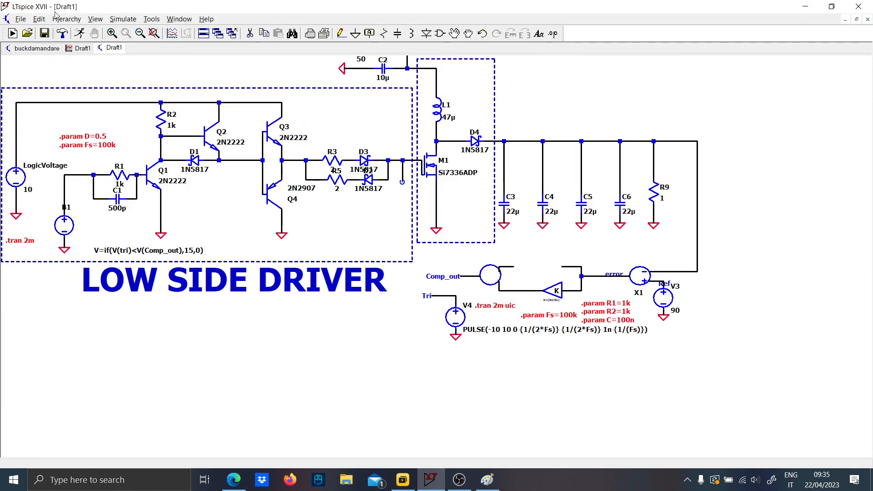
right_click(51, 51)
click(82, 75)
click(79, 34)
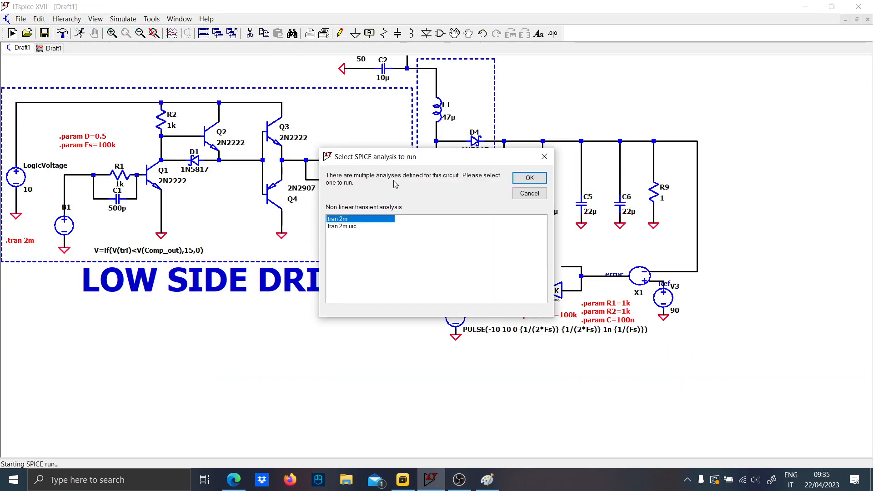
click(350, 226)
click(530, 181)
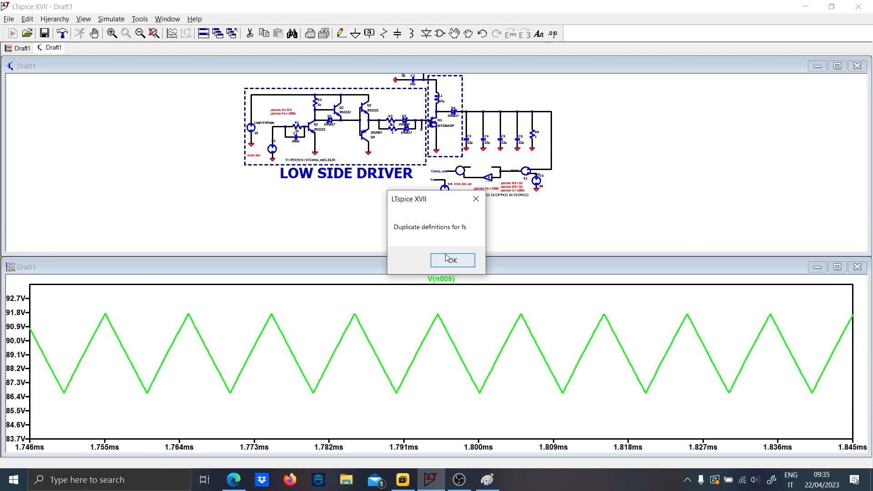
click(448, 258)
Delete the duplicate .param Fs=100k directive near V4 and try the simulation again
scroll(480, 210, up, 2)
scroll(487, 187, up, 1)
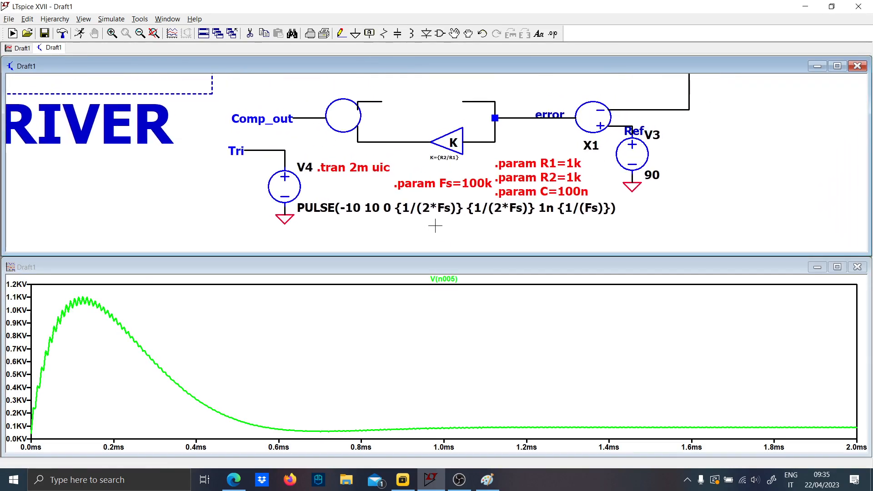
click(438, 183)
click(79, 34)
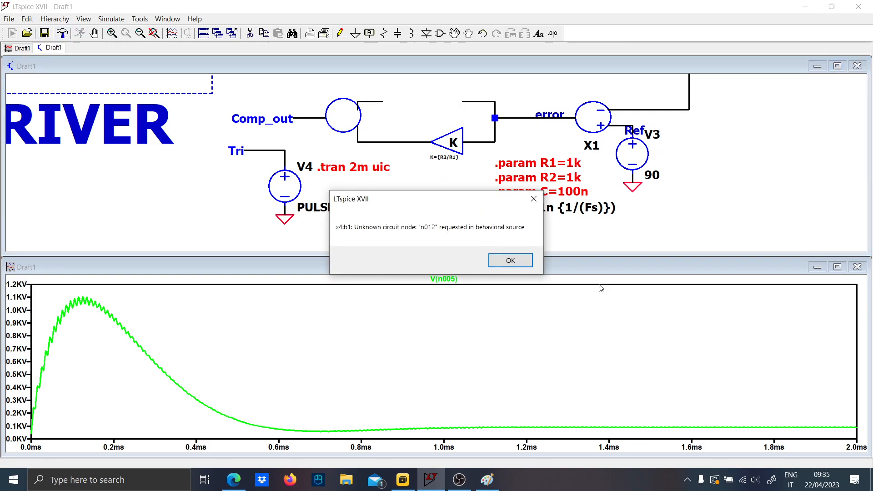
click(526, 260)
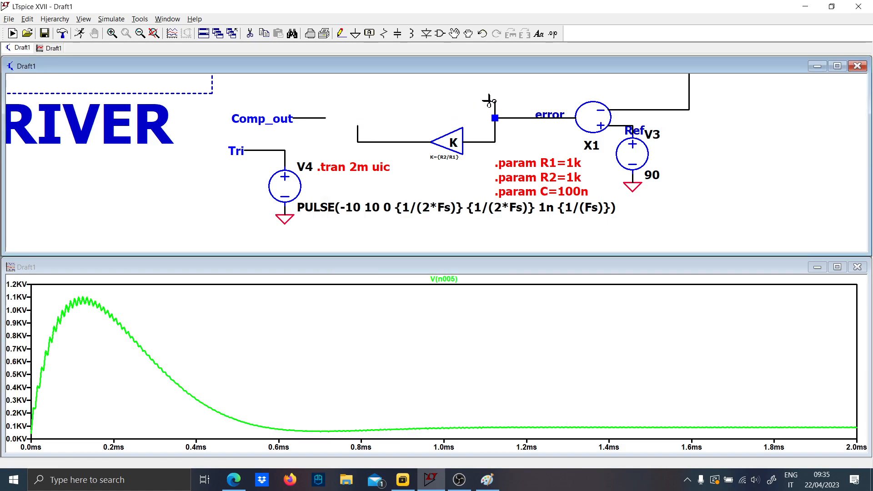
Remove the summing block and leftover upper-branch wires, and wire the K={R2/R1} gain output directly to Comp_out
key(Escape)
key(F3)
click(358, 126)
click(317, 118)
key(Escape)
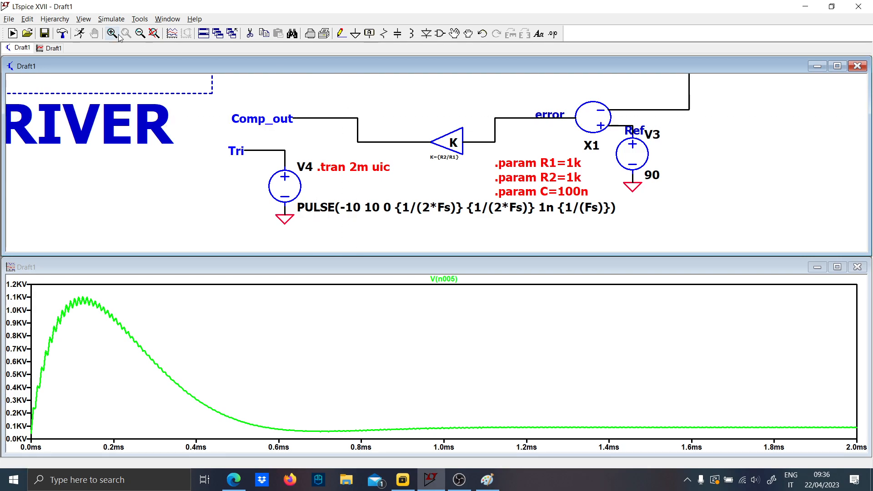
Rerun the simulation and plot the voltage at B1's output feeding the low side driver
click(78, 36)
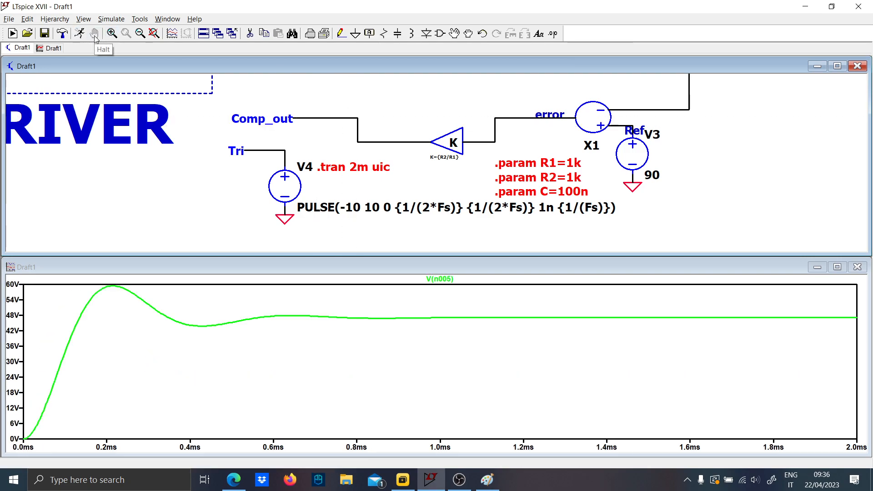
scroll(538, 157, down, 3)
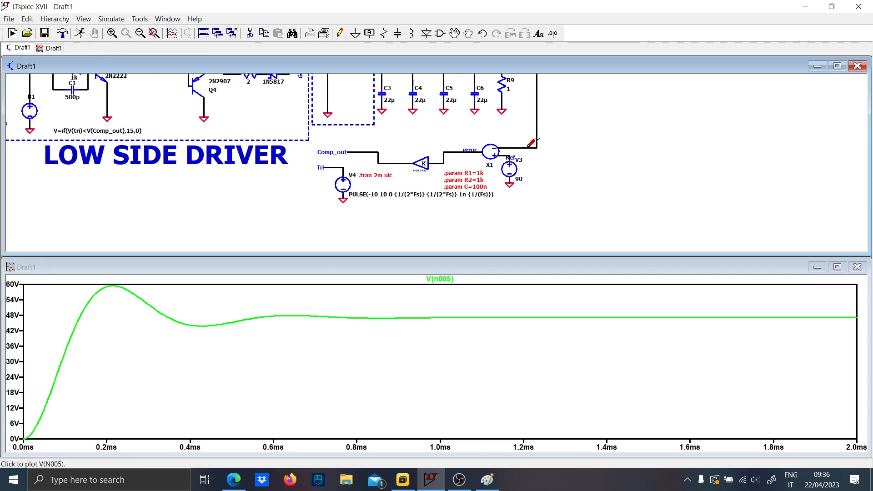
drag(423, 150, 537, 198)
click(169, 142)
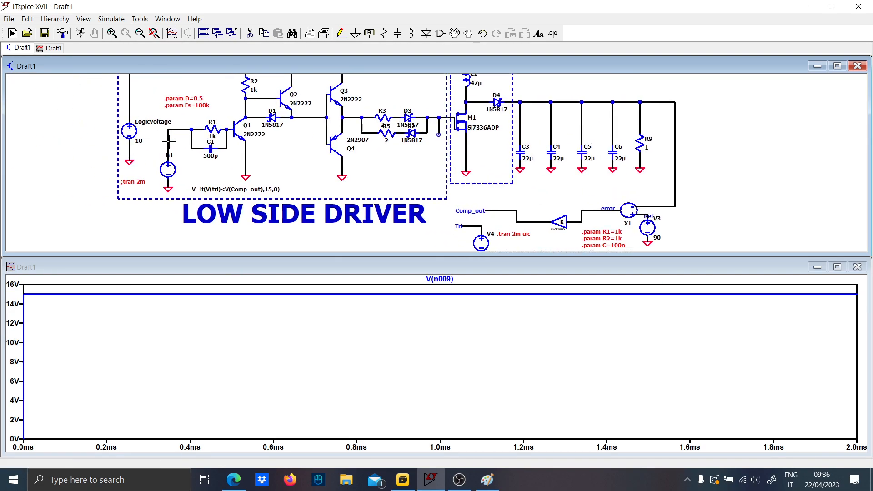
scroll(400, 151, up, 3)
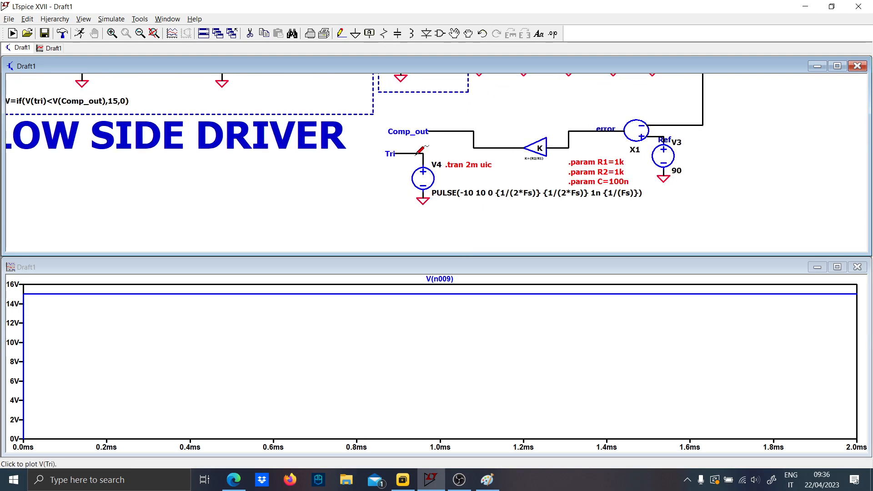
Plot the Tri carrier voltage together with the error voltage at the input of the K={R2/R1} gain block
click(414, 154)
drag(476, 167, 447, 222)
click(539, 194)
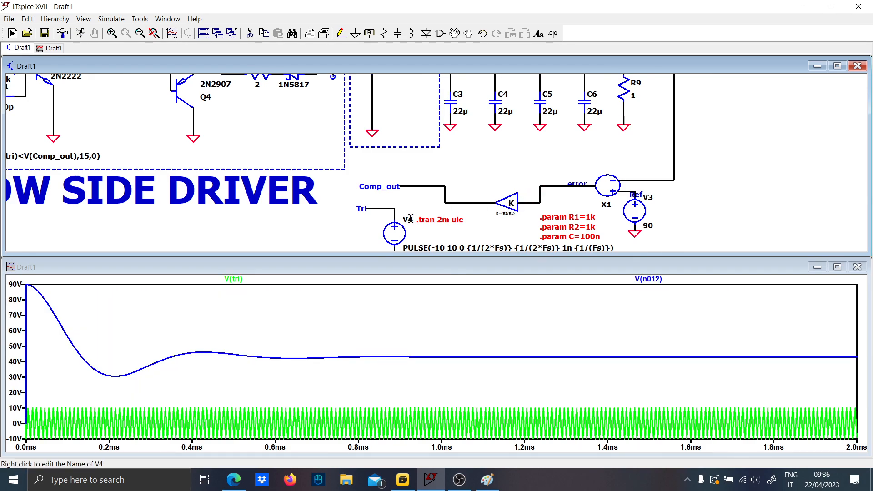
Check B1's comparator expression in the low side driver without changing it
drag(433, 219, 420, 181)
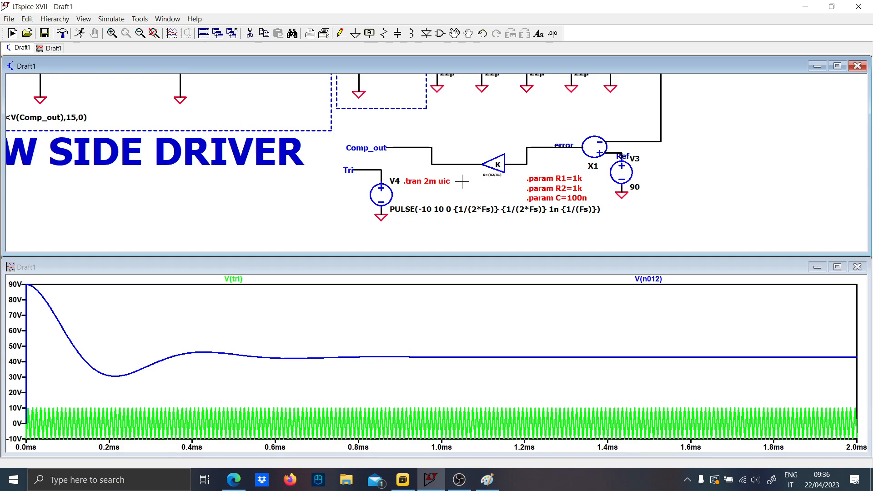
drag(180, 184, 390, 216)
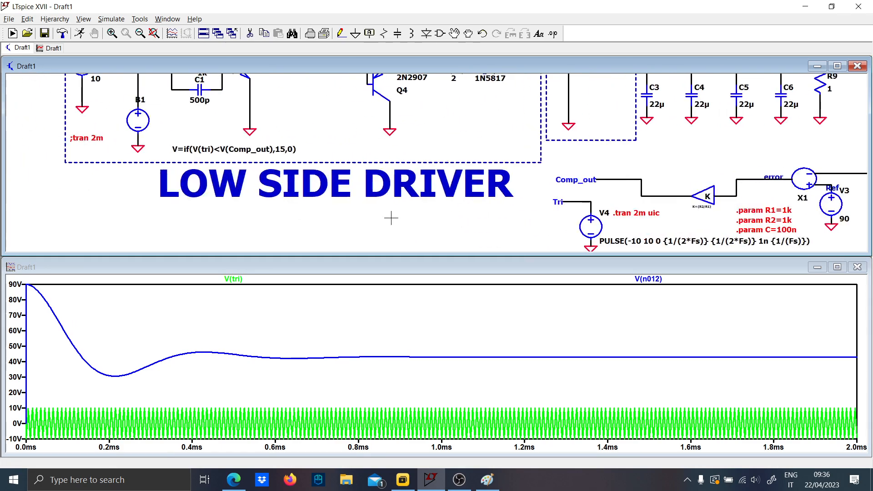
right_click(224, 149)
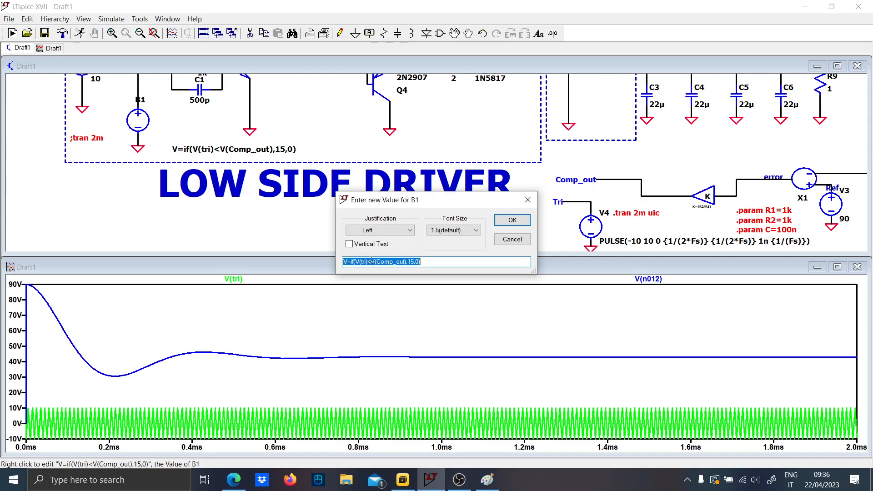
key(Escape)
Open the buckdamandare schematic from the Desktop to compare its control loop, and close it again
click(26, 33)
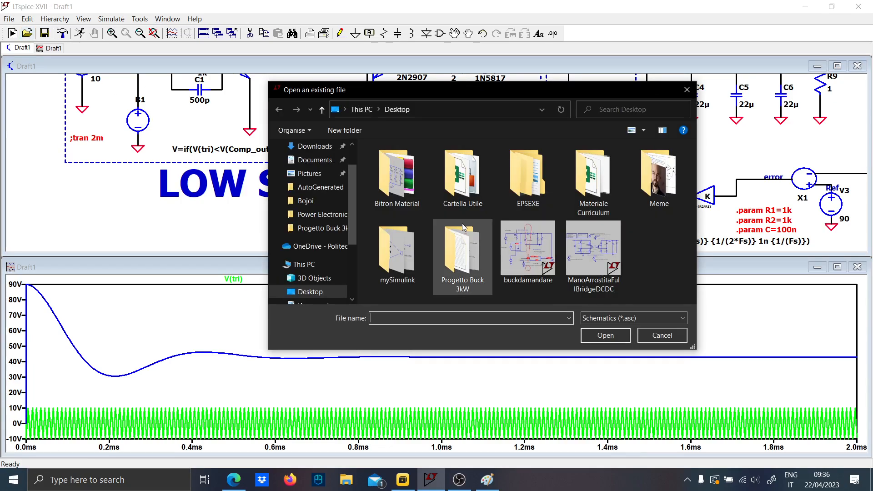
double_click(557, 259)
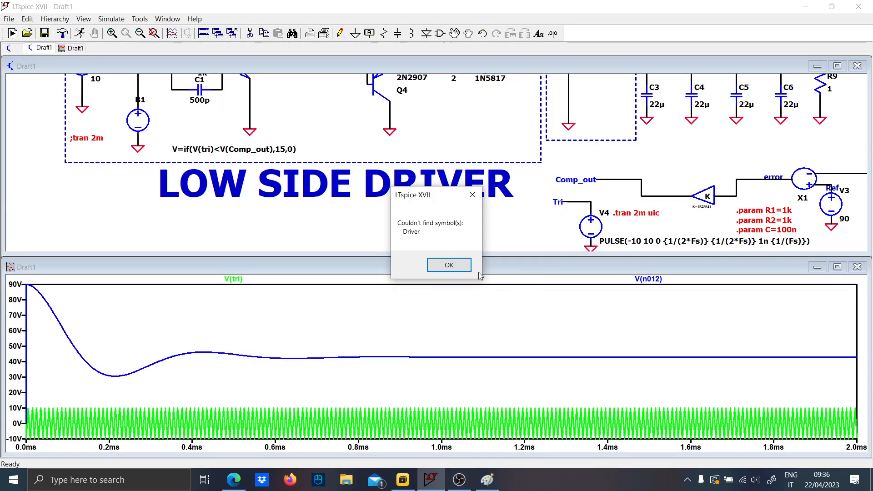
click(446, 267)
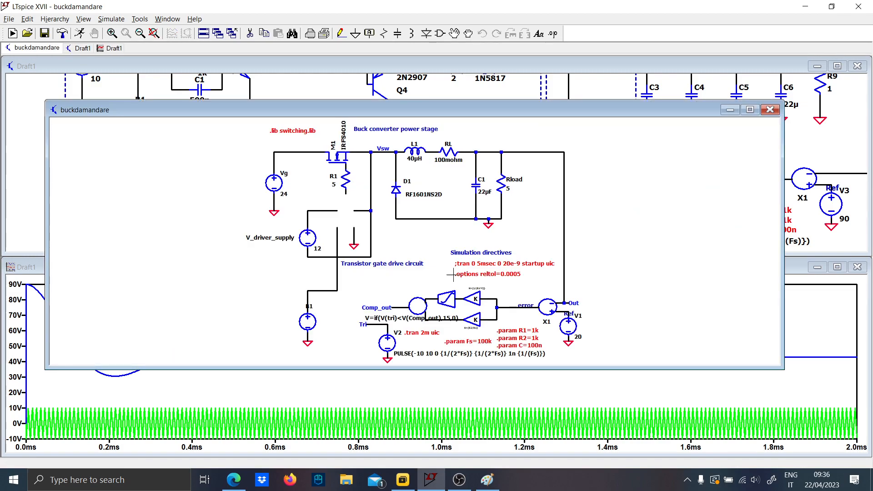
click(770, 110)
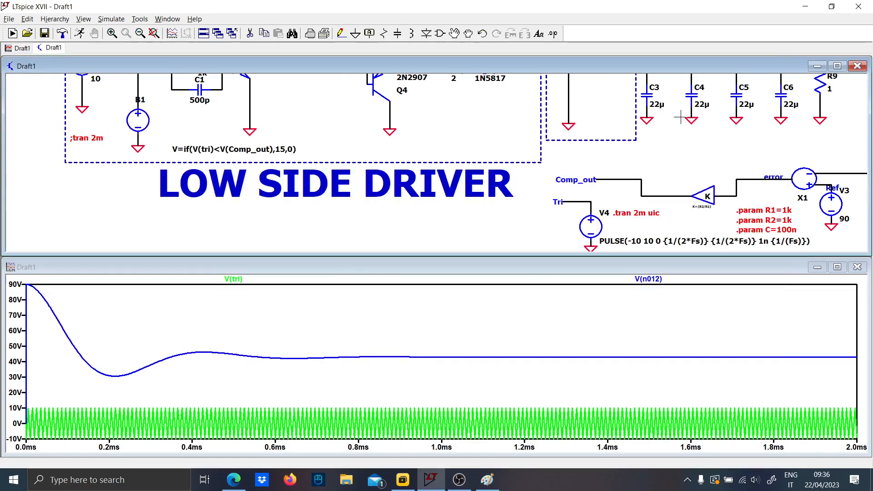
Check the gain block wiring and V4's PULSE expression without changing the value
drag(581, 222, 481, 168)
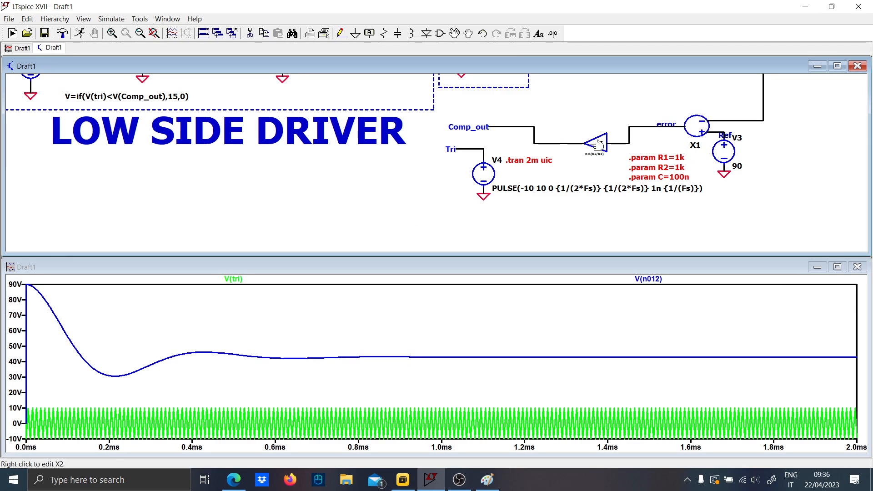
drag(563, 158, 417, 189)
right_click(414, 219)
right_click(403, 211)
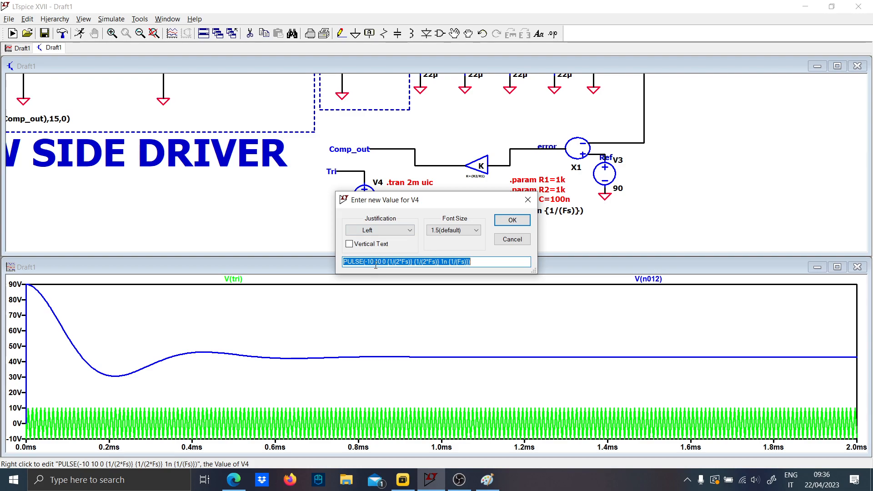
key(Escape)
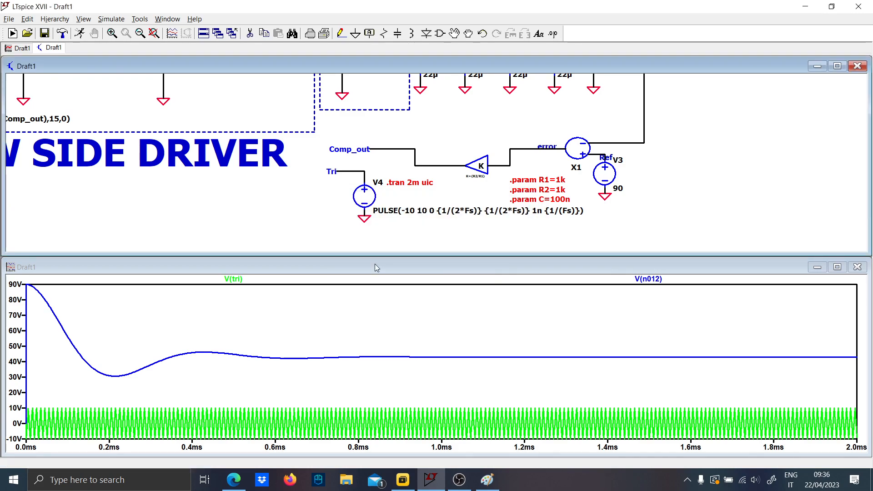
Undo the closed-loop control edits back to the open-loop boost converter, and close the old waveform window
drag(420, 173, 309, 204)
scroll(296, 189, down, 3)
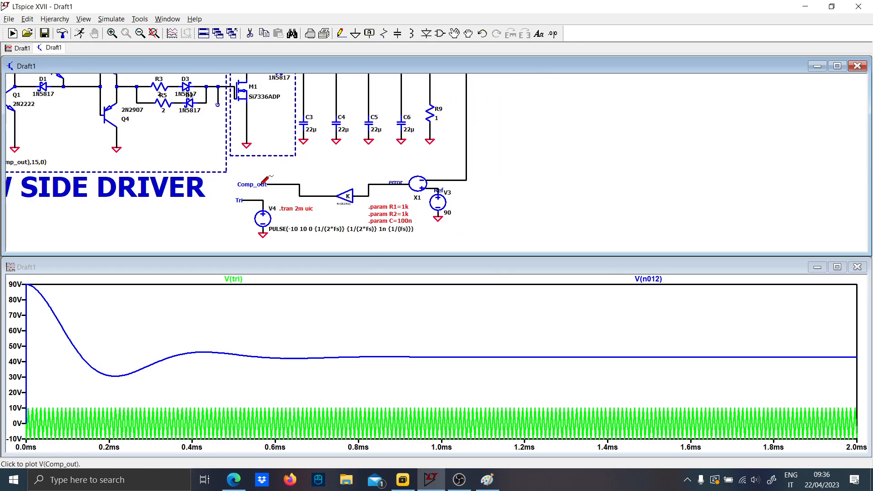
drag(234, 189, 277, 204)
key(ctrl+z)
key(ctrl+z)
key(ctrl+z)
key(ctrl+z)
key(ctrl+z)
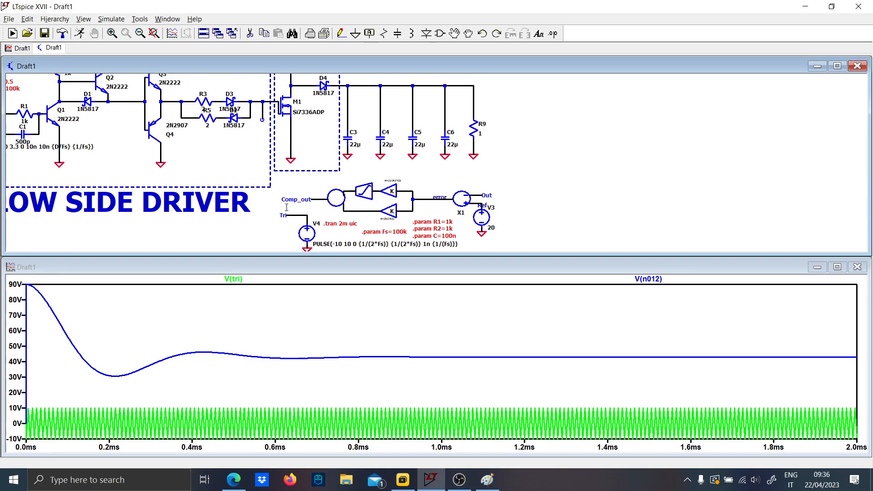
key(ctrl+z)
key(ctrl+z)
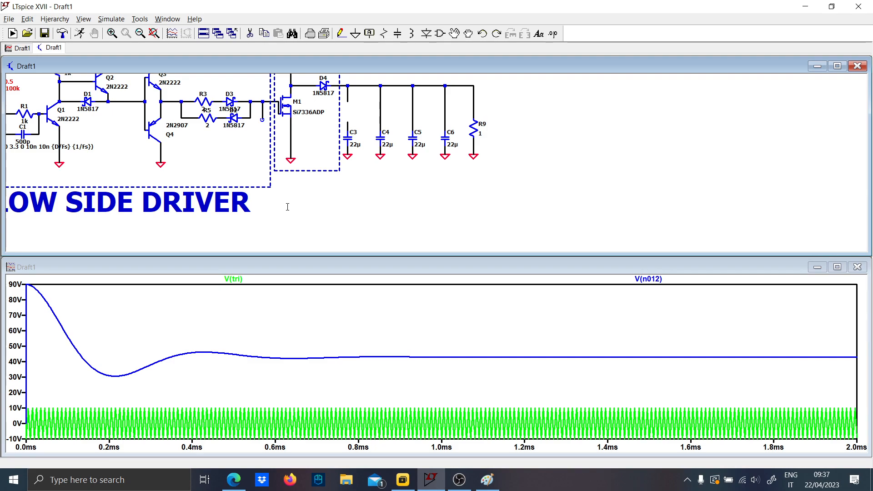
click(857, 267)
click(837, 53)
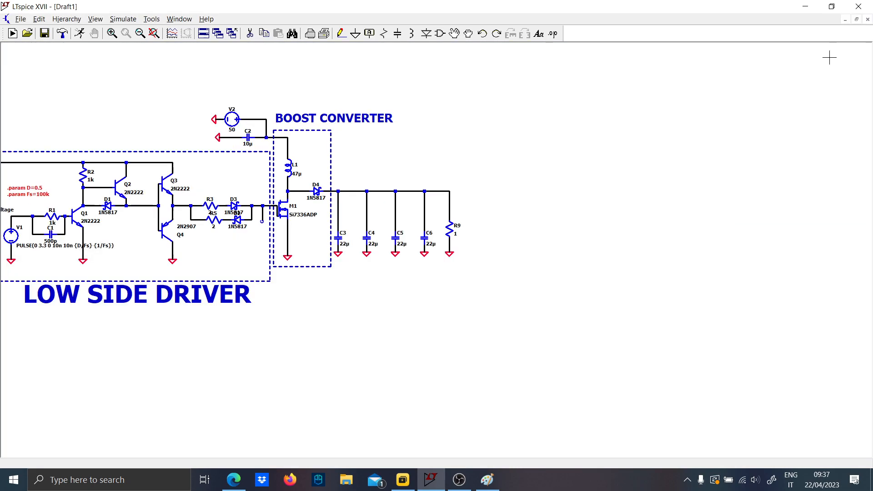
Run the open-loop 2 ms simulation and plot D4's current over several steady-state cycles, about 1.122 to 1.188 ms
click(77, 36)
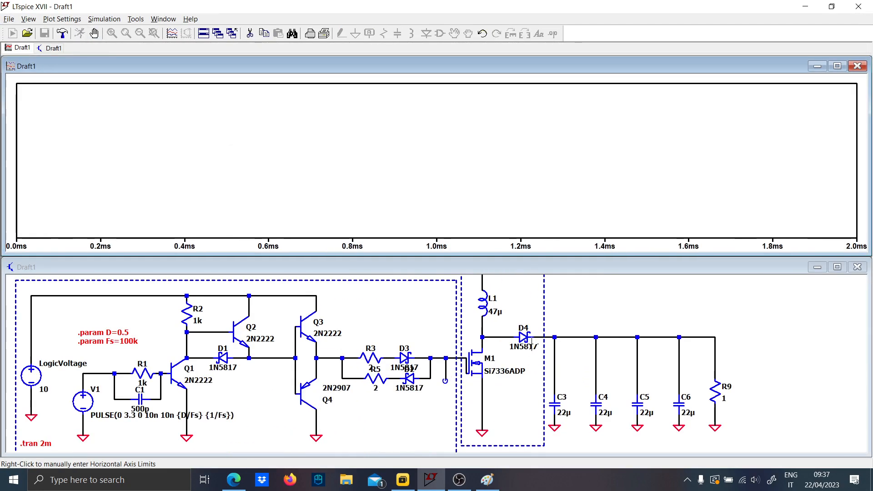
click(532, 347)
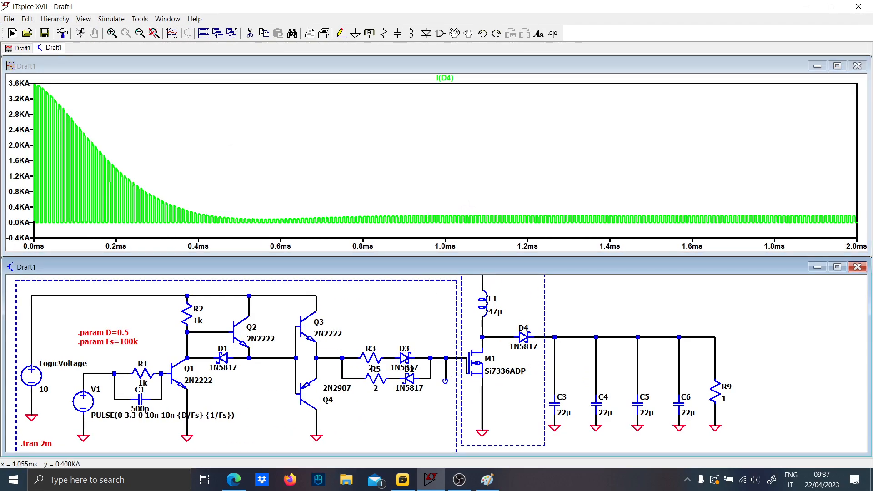
drag(468, 207, 553, 230)
drag(338, 203, 575, 138)
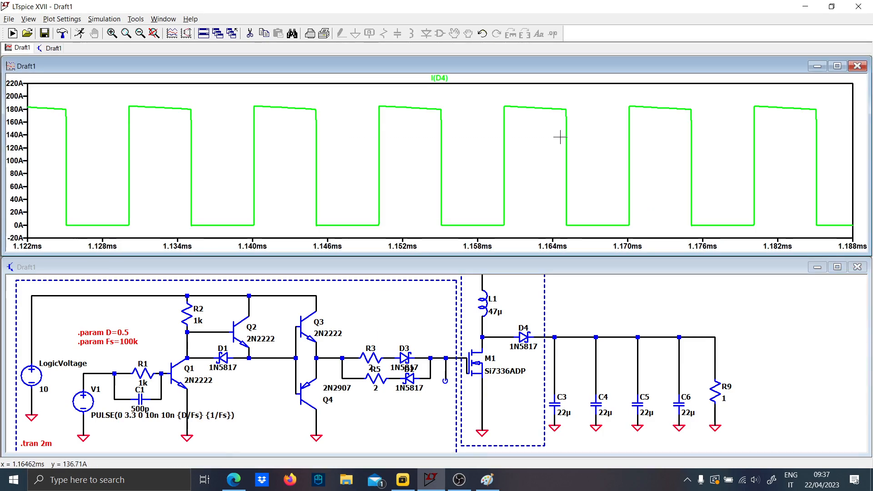
Add L1's current to the plot, and replace the traces with M1's drain current and D4's current
click(481, 314)
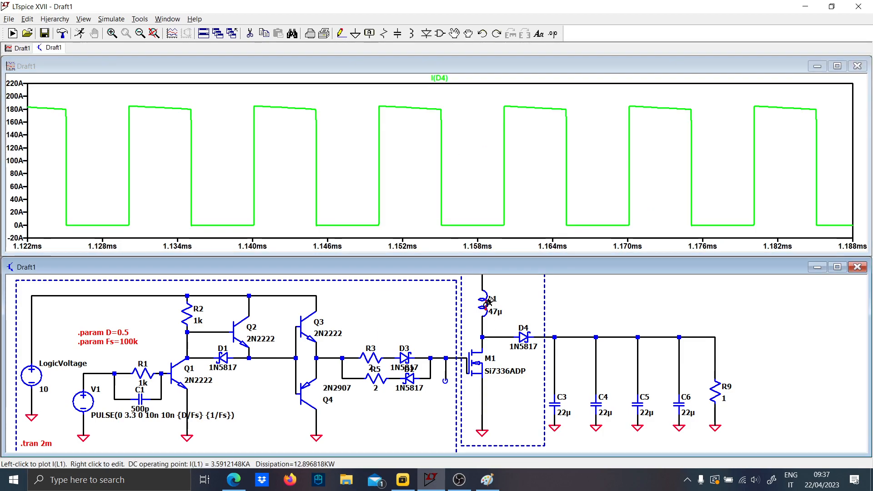
click(489, 301)
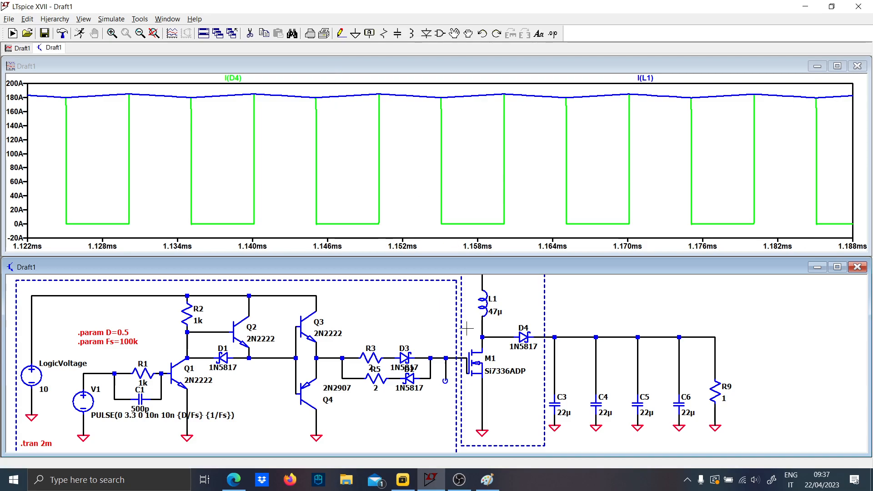
click(486, 342)
click(486, 342)
click(524, 335)
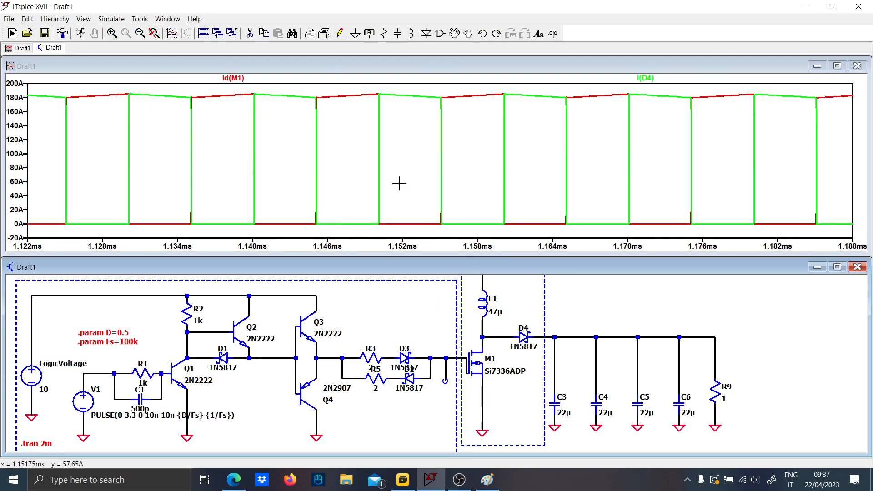
Add L1's current to the M1 and D4 traces and examine one switching period, about 1.140 to 1.152 ms
drag(232, 88, 515, 120)
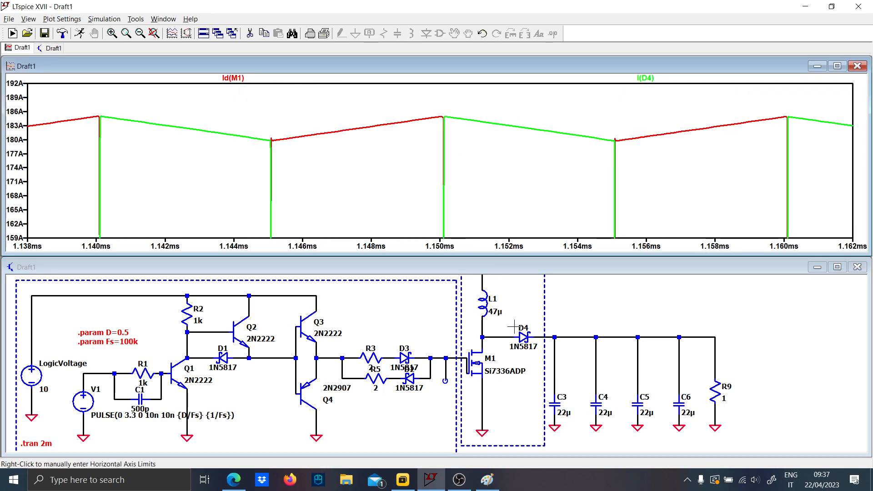
click(483, 304)
mouse_move(96, 95)
mouse_down()
mouse_move(585, 111)
mouse_move(647, 181)
mouse_up()
Maximize the Draft1 schematic to review the driver and boost stage, and create a new blank schematic
click(599, 318)
scroll(600, 318, down, 2)
scroll(600, 318, down, 3)
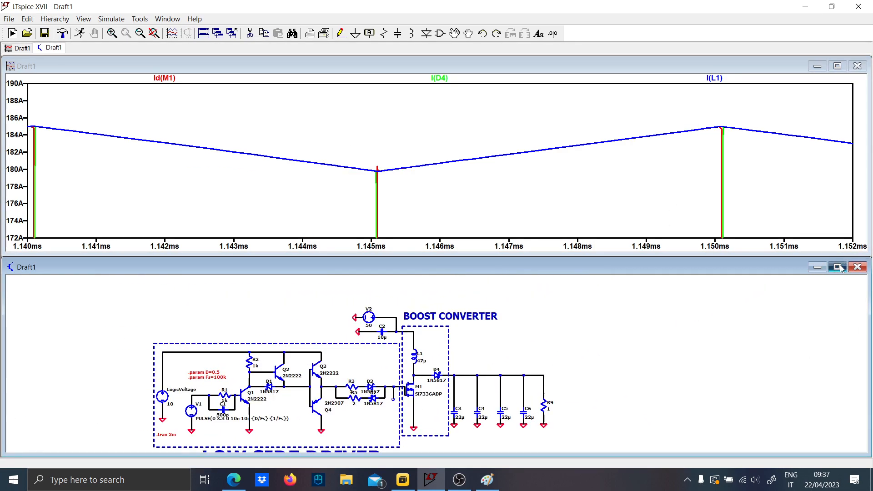
click(840, 268)
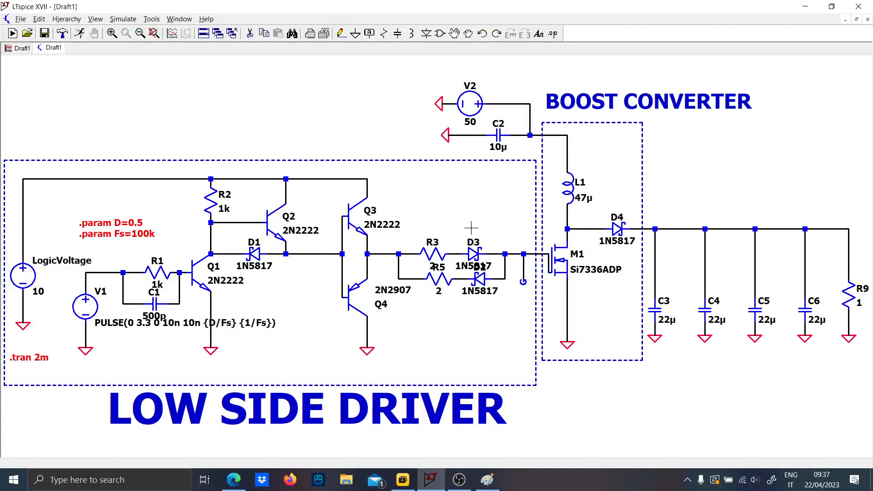
scroll(180, 212, down, 2)
drag(180, 212, 278, 211)
scroll(291, 212, up, 2)
scroll(297, 212, down, 1)
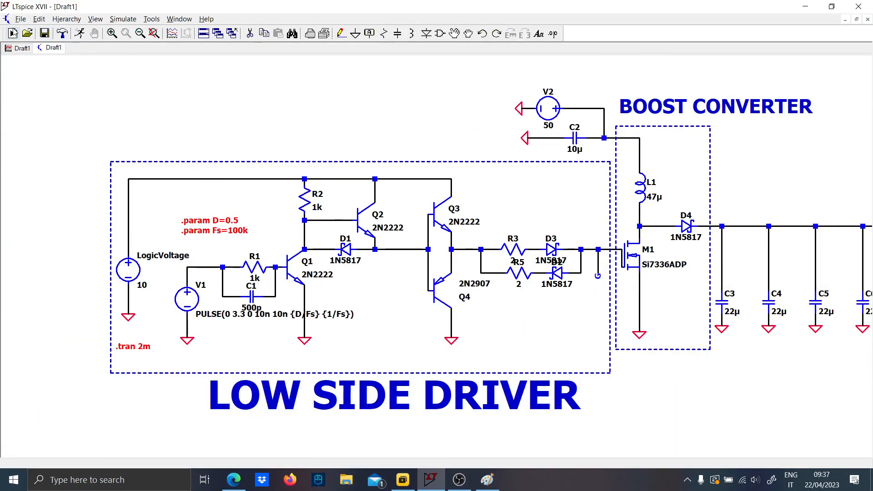
click(13, 34)
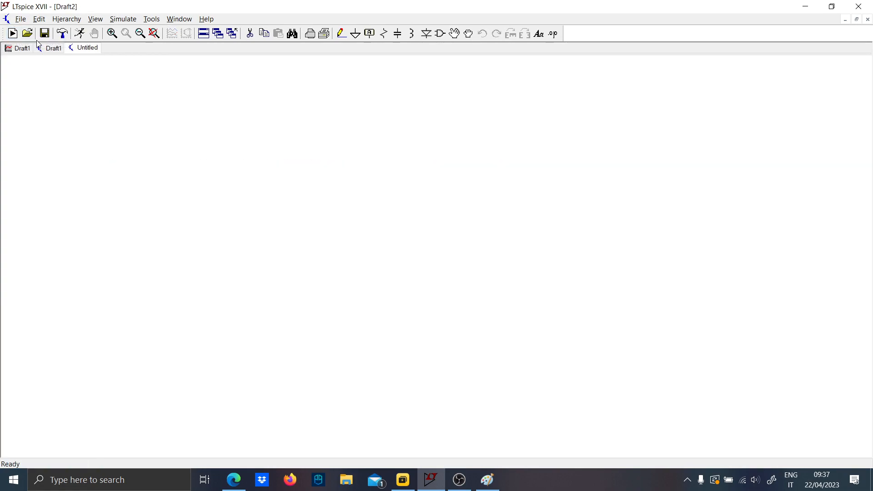